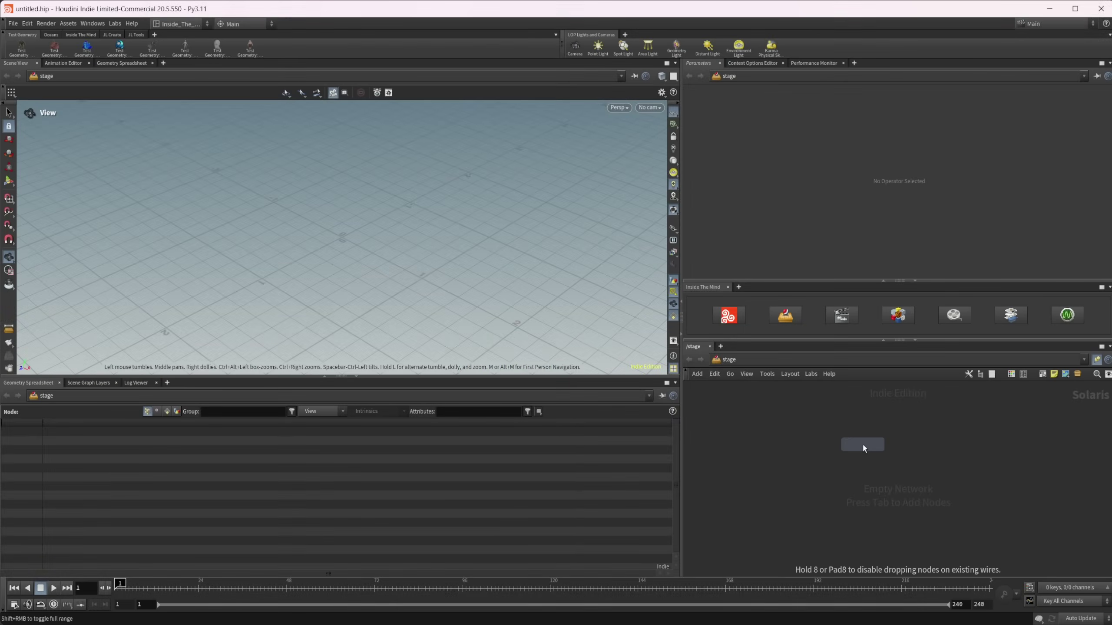
- Create a COP network in the stage and add a Fractal Noise node inside it
{"action": "left_click", "coordinate": [863, 446]}
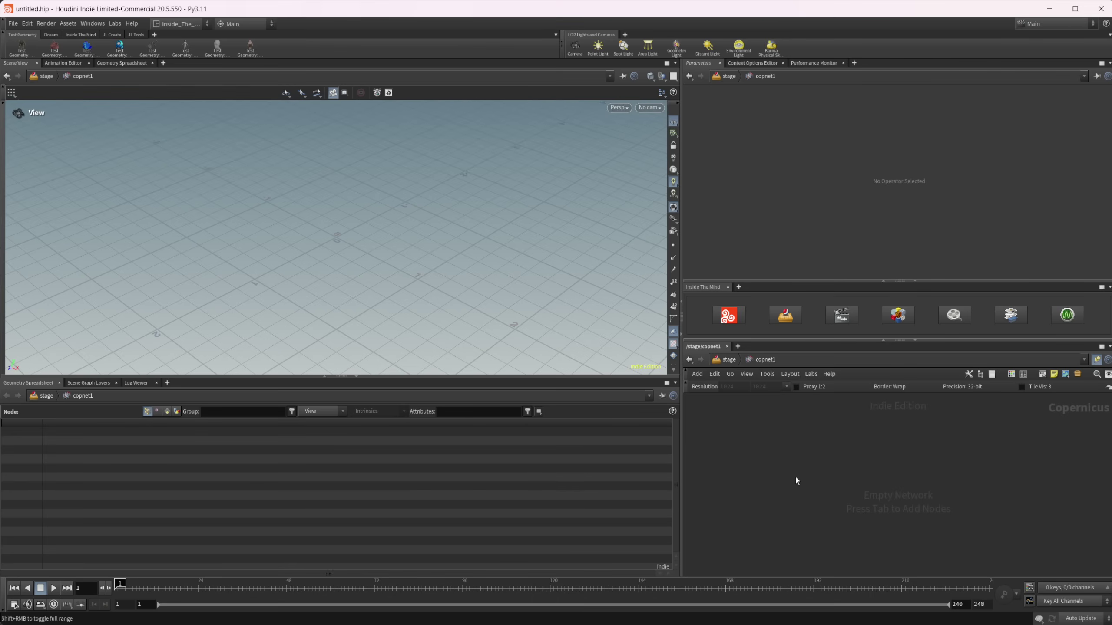
{"action": "key", "text": "Tab"}
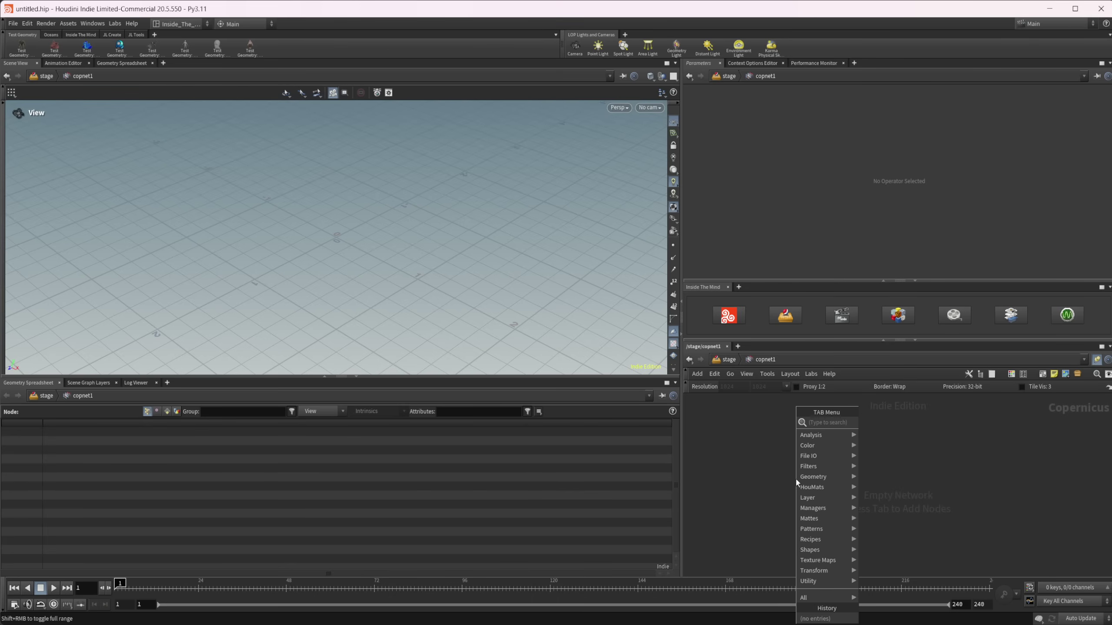
{"action": "type", "text": "fr"}
{"action": "key", "text": "Return"}
{"action": "left_click", "coordinate": [796, 478]}
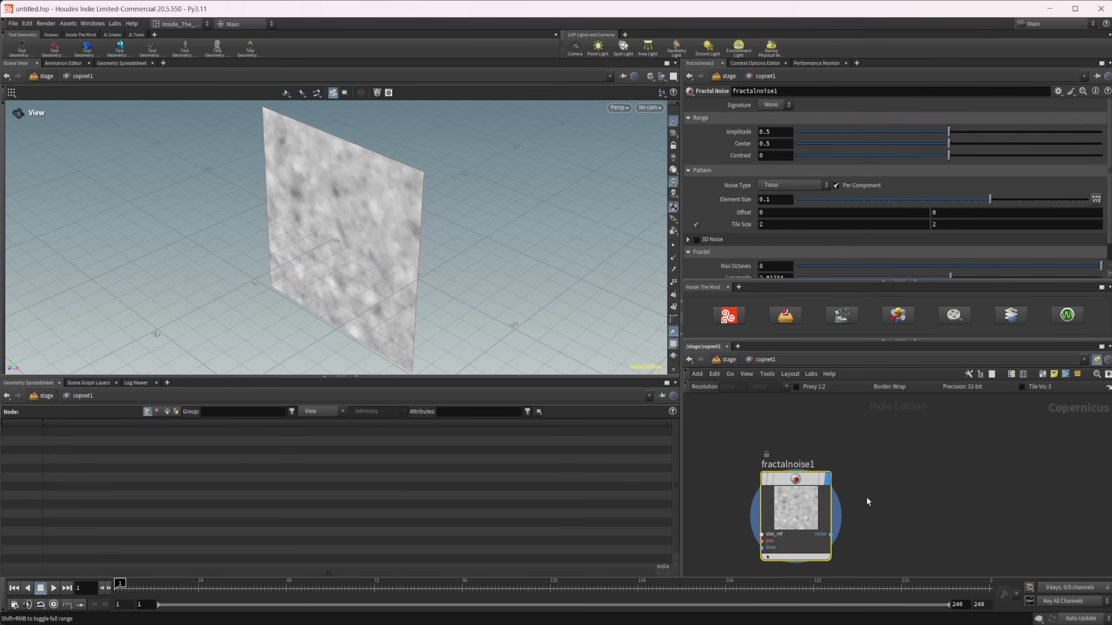
{"action": "left_click_drag", "start_coordinate": [390, 288], "coordinate": [453, 254]}
- Add a Transform 2D node after the fractal noise and set its scale to 0.47 on both axes
{"action": "key", "text": "Tab"}
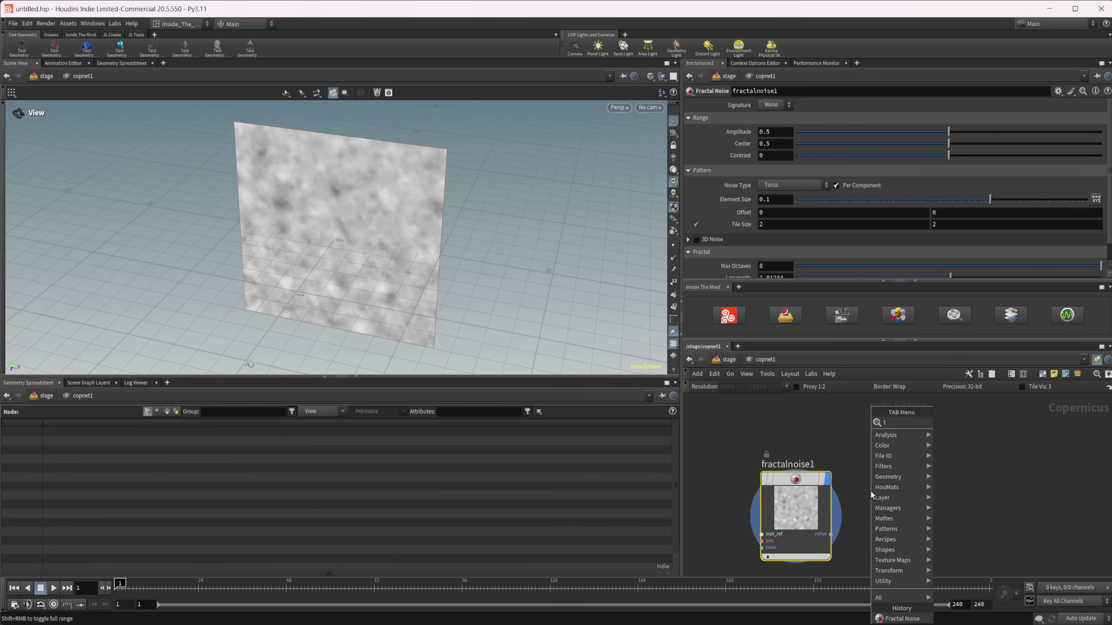
{"action": "key", "text": "Escape"}
{"action": "key", "text": "t"}
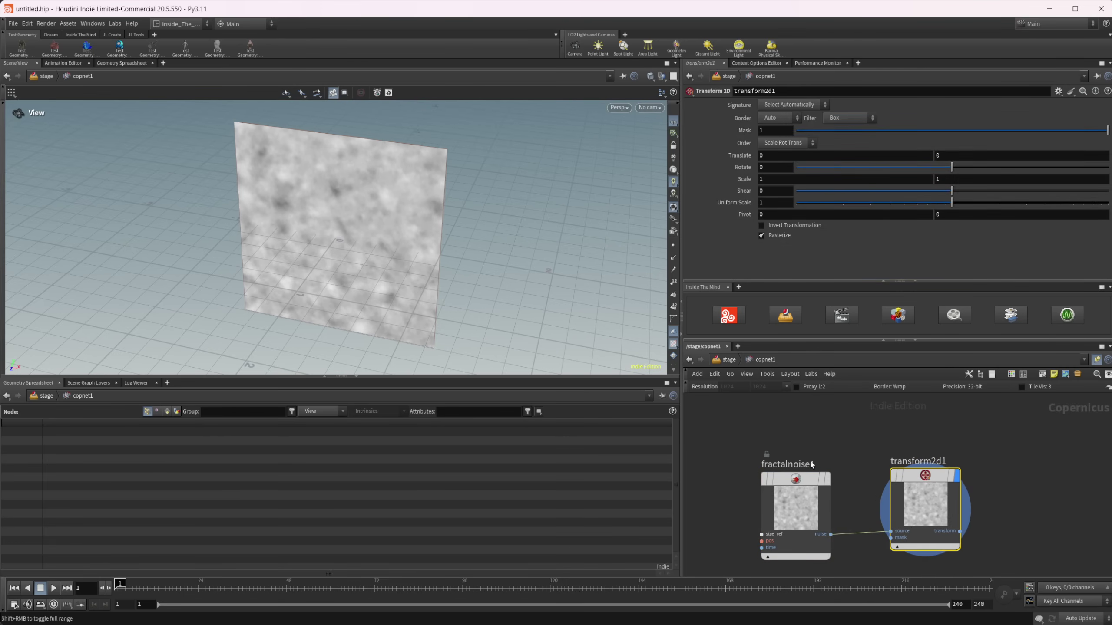
{"action": "left_click_drag", "start_coordinate": [335, 258], "coordinate": [375, 240]}
{"action": "middle_click_drag", "start_coordinate": [375, 240], "coordinate": [392, 251]}
{"action": "scroll", "coordinate": [393, 253], "scroll_direction": "up", "scroll_amount": 2}
{"action": "left_click_drag", "start_coordinate": [394, 256], "coordinate": [401, 222]}
{"action": "middle_click_drag", "start_coordinate": [738, 184], "coordinate": [715, 192]}
{"action": "right_click_drag", "start_coordinate": [442, 201], "coordinate": [611, 182]}
{"action": "middle_click_drag", "start_coordinate": [741, 180], "coordinate": [708, 200]}
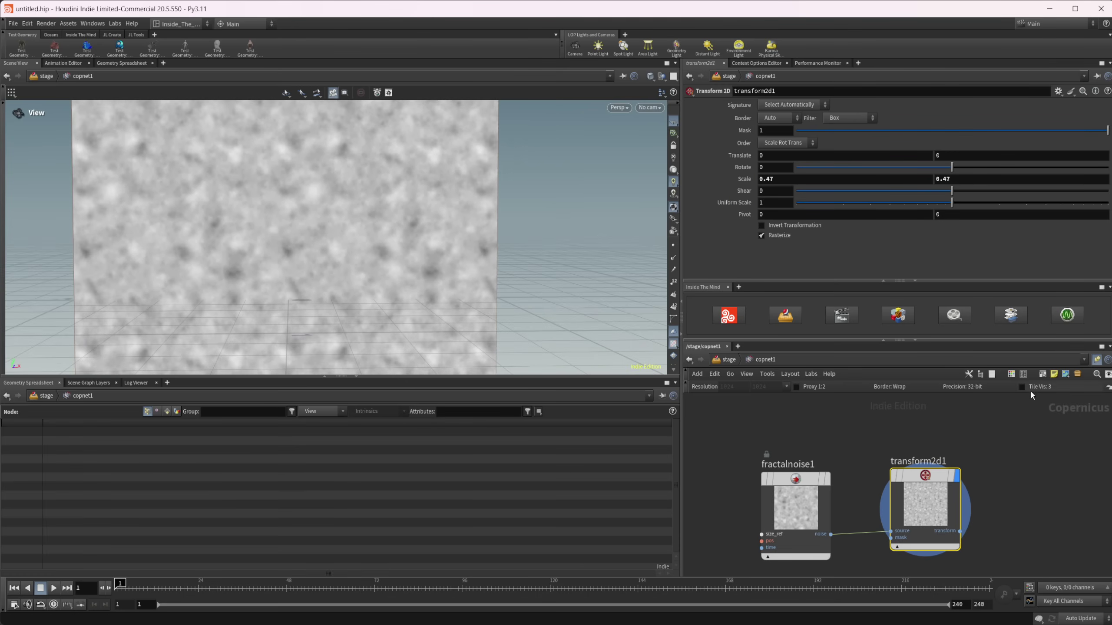
- Enable tile visualization and examine the seams and repetition of the scaled noise
{"action": "scroll", "coordinate": [372, 233], "scroll_direction": "down", "scroll_amount": 1}
{"action": "middle_click_drag", "start_coordinate": [436, 264], "coordinate": [553, 290]}
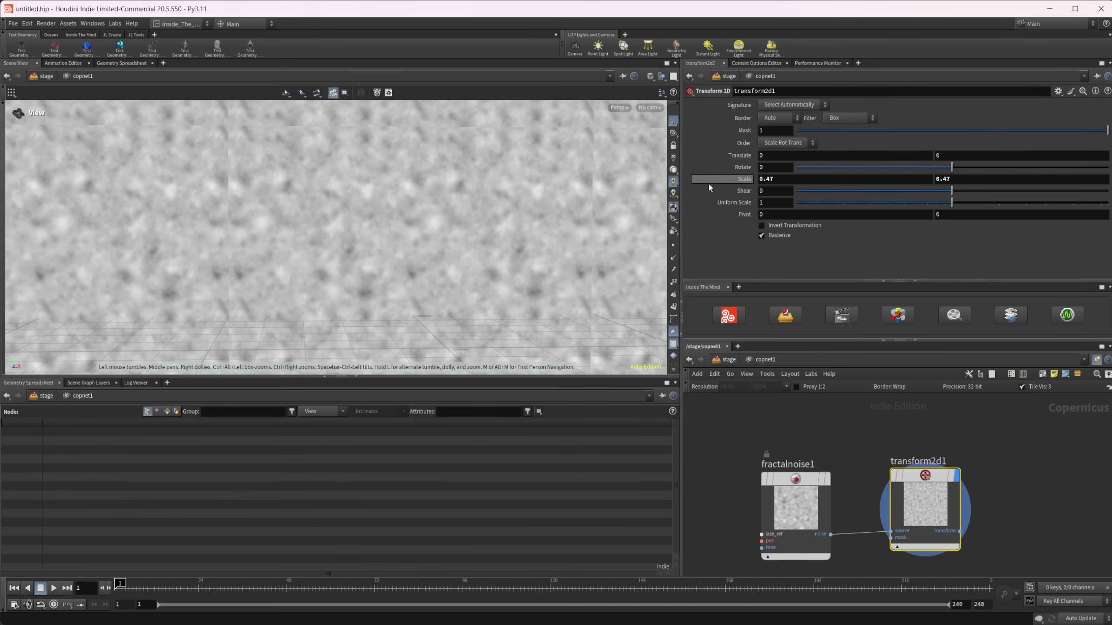
{"action": "middle_click_drag", "start_coordinate": [283, 142], "coordinate": [303, 183]}
{"action": "mouse_move", "coordinate": [743, 188]}
{"action": "middle_mouse_down"}
{"action": "mouse_move", "coordinate": [720, 183]}
{"action": "mouse_move", "coordinate": [743, 183]}
{"action": "middle_mouse_up"}
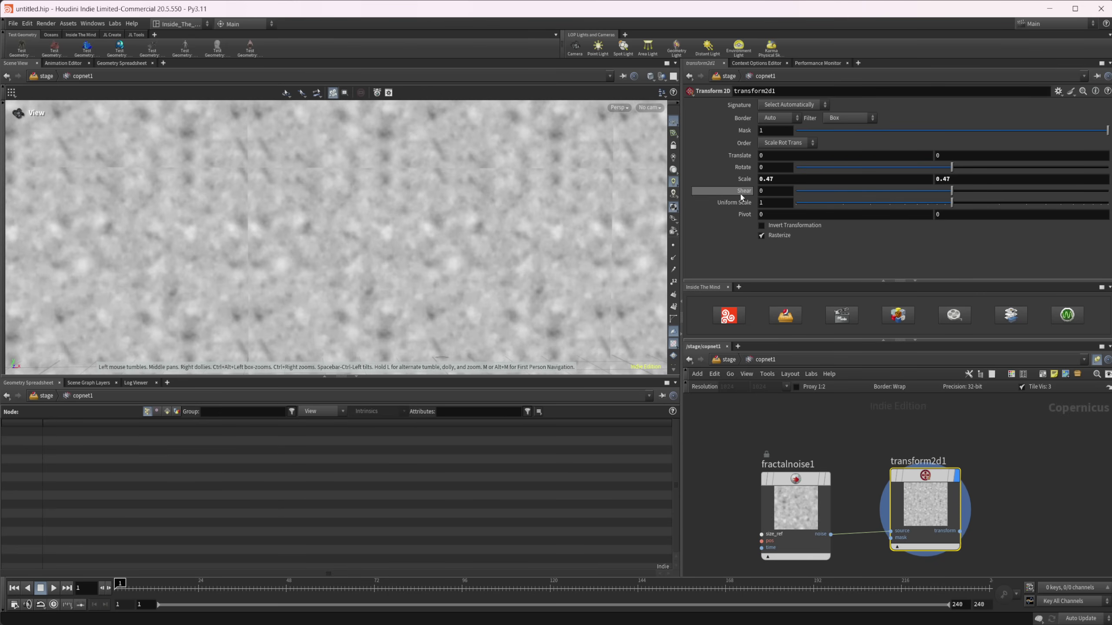
- Delete the Transform 2D node
{"action": "left_click", "coordinate": [810, 177]}
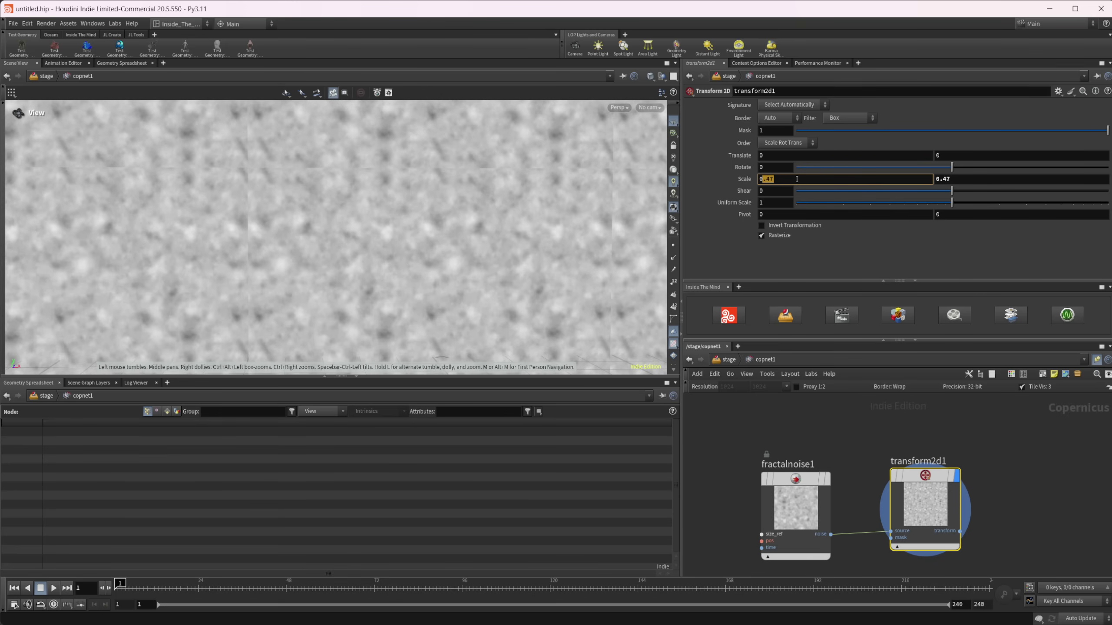
{"action": "left_click", "coordinate": [810, 176]}
{"action": "key", "text": "Delete"}
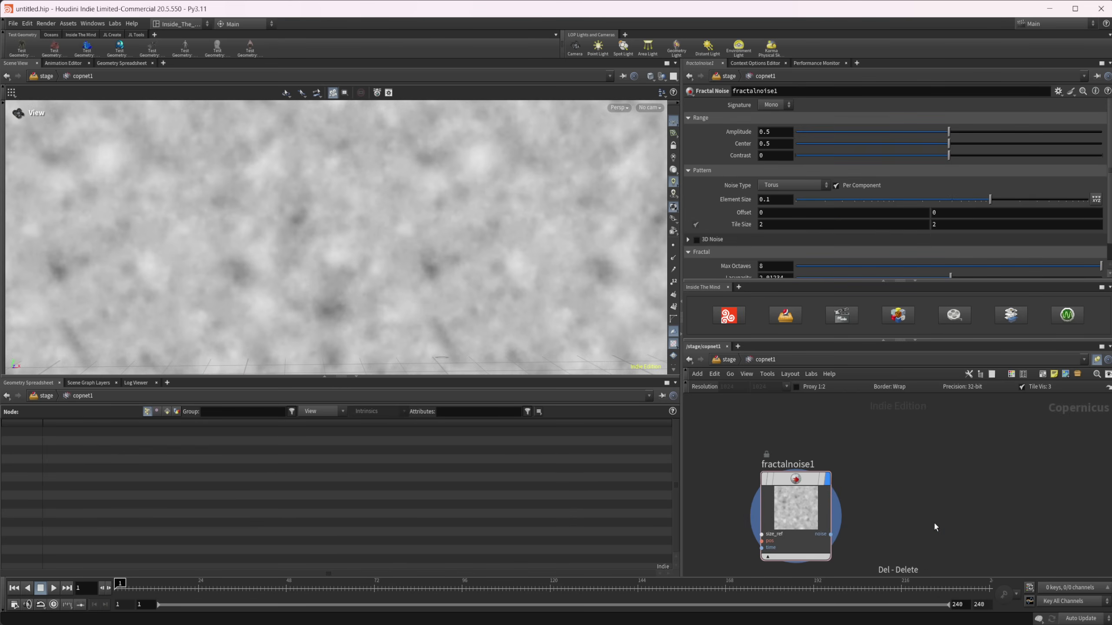
- Add a Tile Pattern node, feed the fractal noise into its stamp input and display the tiled result
{"action": "key", "text": "Tab"}
{"action": "type", "text": "til"}
{"action": "key", "text": "Return"}
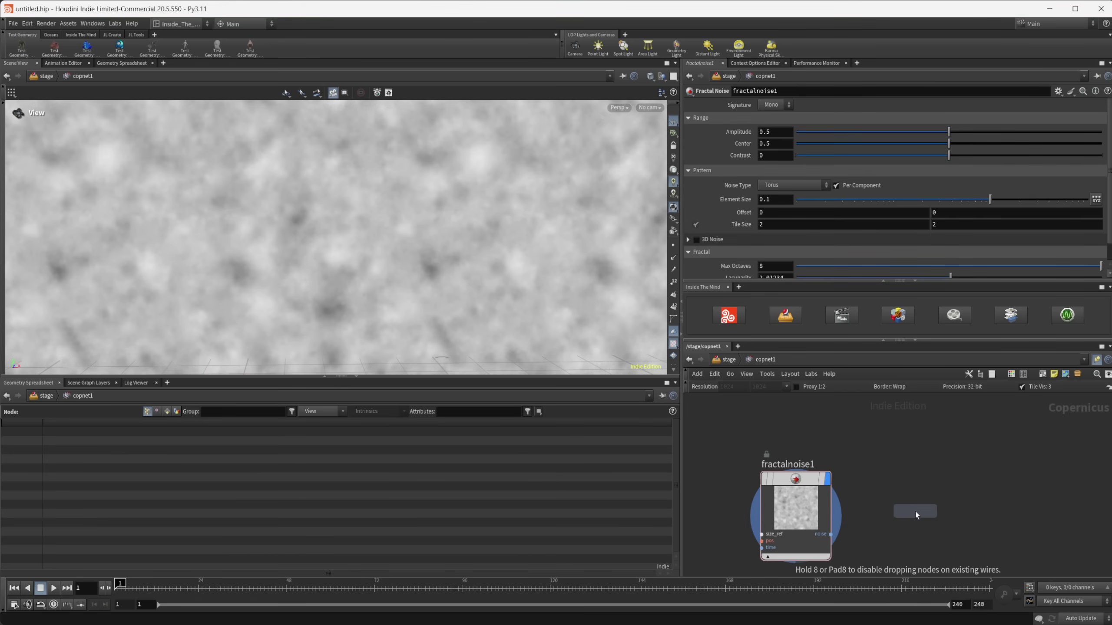
{"action": "left_click", "coordinate": [915, 511]}
{"action": "left_click_drag", "start_coordinate": [830, 534], "coordinate": [905, 534]}
{"action": "key", "text": "r"}
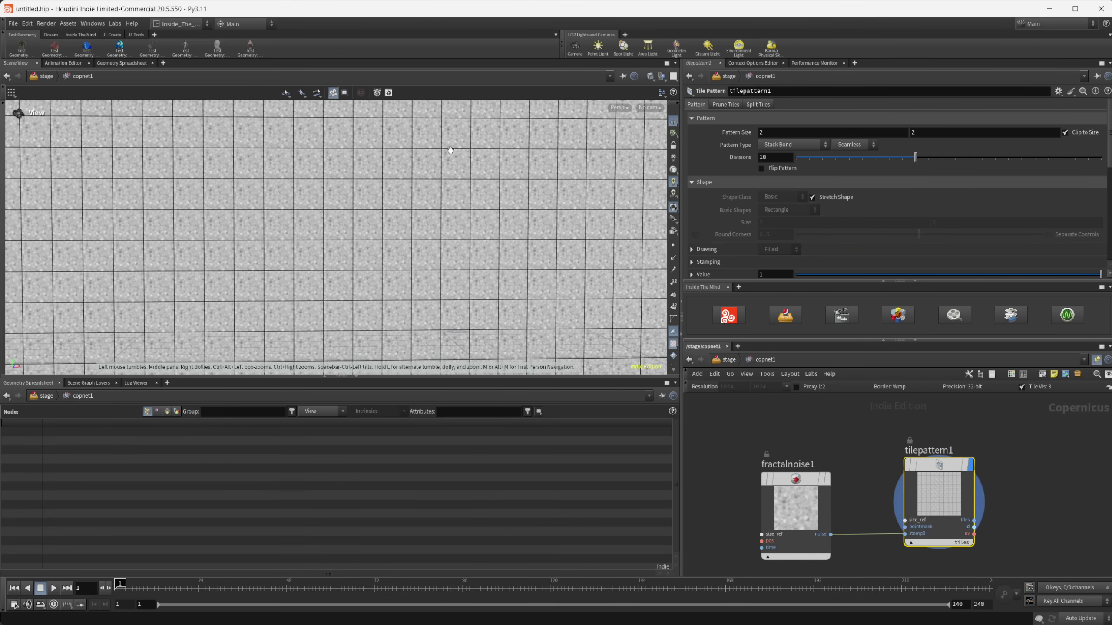
- Turn off the tile pattern's inset and the tile visualization, and inspect the seams between the noise tiles
{"action": "scroll", "coordinate": [721, 239], "scroll_direction": "down", "scroll_amount": 10}
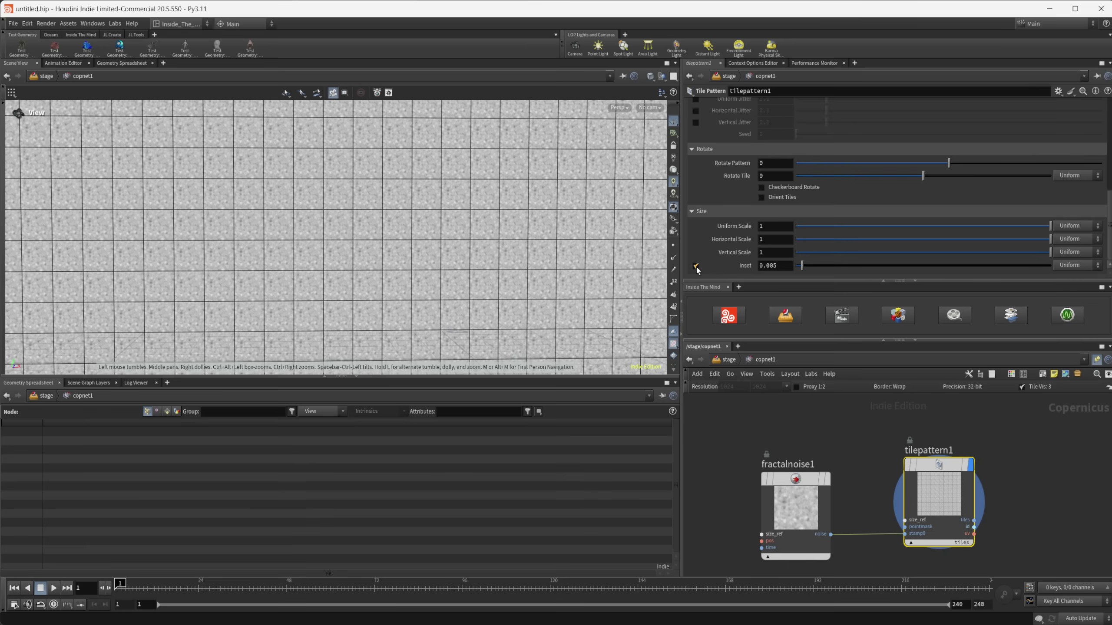
{"action": "left_click", "coordinate": [696, 266]}
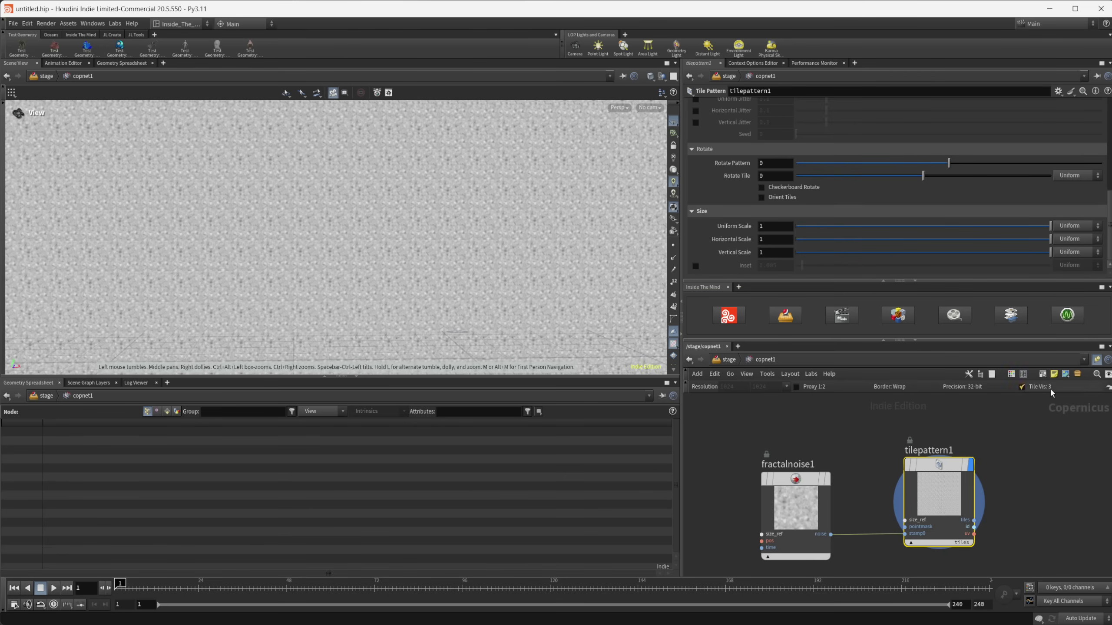
{"action": "left_click", "coordinate": [1022, 386]}
{"action": "scroll", "coordinate": [482, 245], "scroll_direction": "up", "scroll_amount": 10}
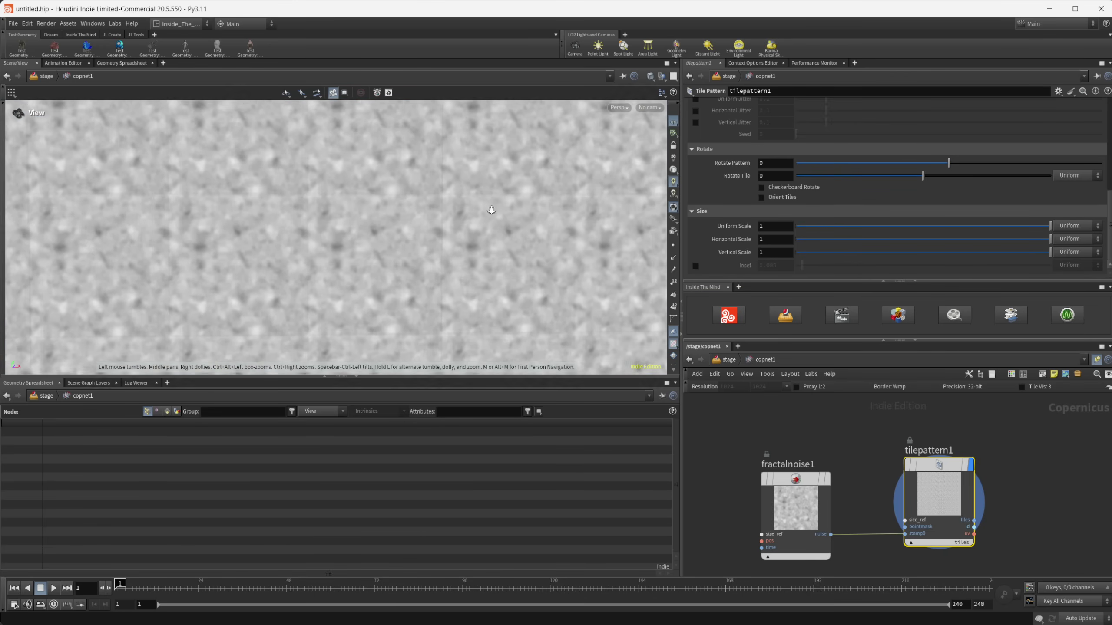
{"action": "scroll", "coordinate": [523, 211], "scroll_direction": "up", "scroll_amount": 3}
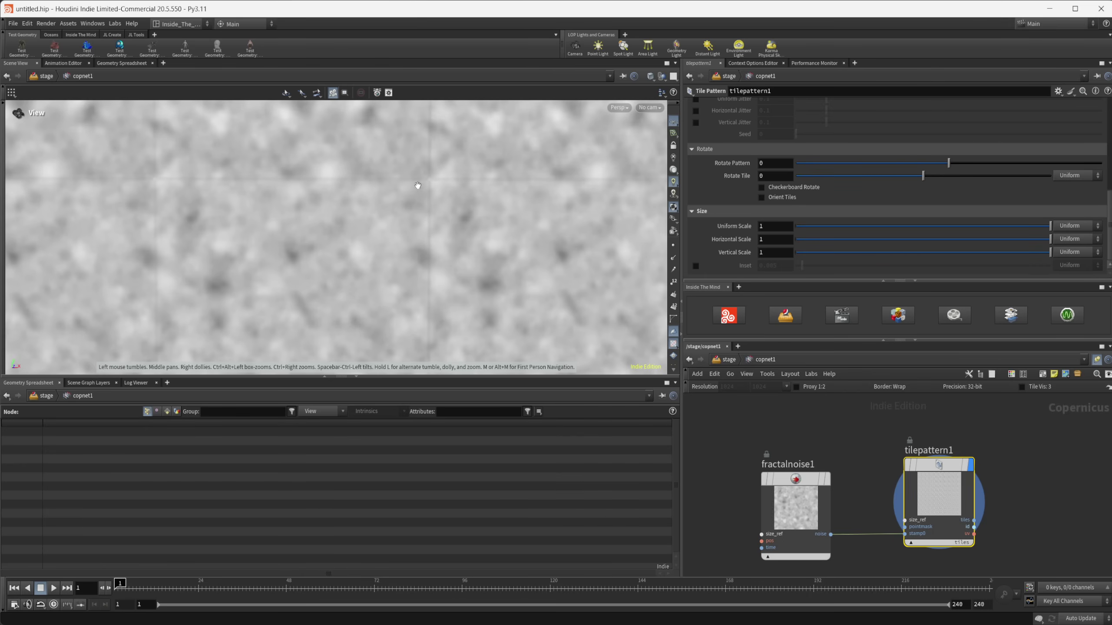
{"action": "right_click_drag", "start_coordinate": [489, 211], "coordinate": [298, 248]}
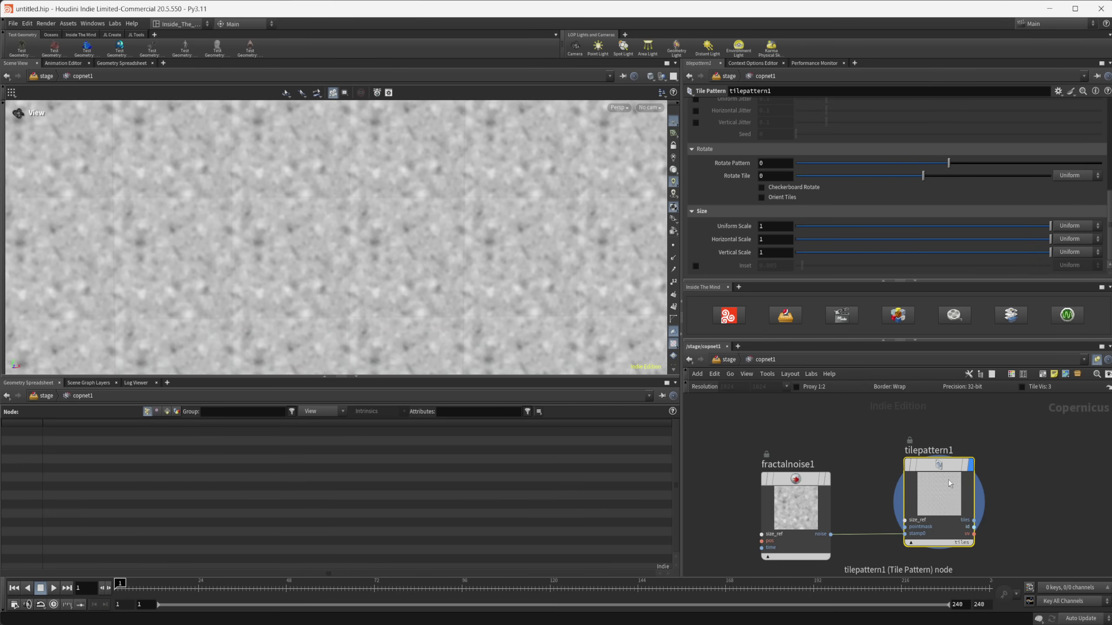
- Delete the Tile Pattern node from the network
{"action": "key", "text": "Delete"}
{"action": "scroll", "coordinate": [903, 460], "scroll_direction": "down", "scroll_amount": 2}
{"action": "middle_click_drag", "start_coordinate": [885, 470], "coordinate": [886, 504]}
{"action": "right_click_drag", "start_coordinate": [520, 316], "coordinate": [298, 247]}
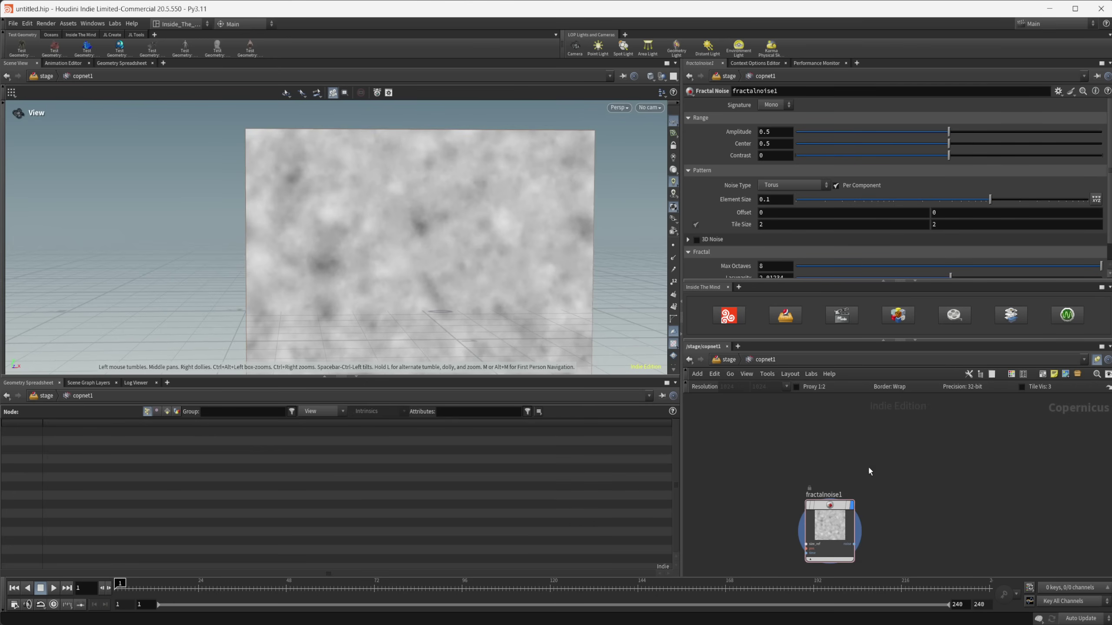
- Add a SOP Import node above the fractal noise and enter its geometry network
{"action": "key", "text": "Tab"}
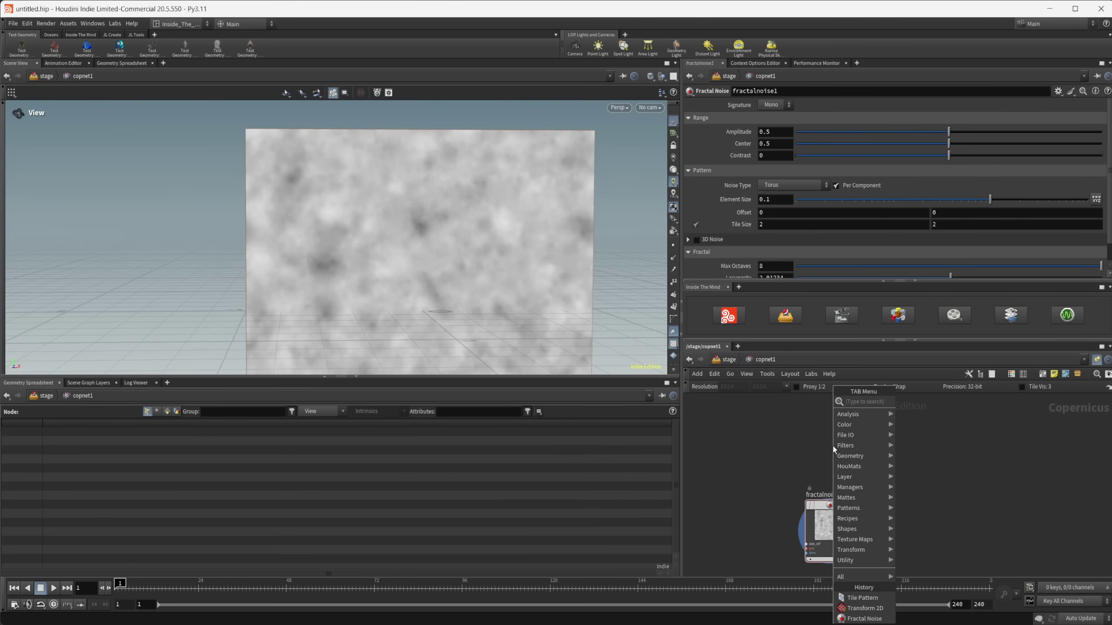
{"action": "type", "text": "sop"}
{"action": "key", "text": "Return"}
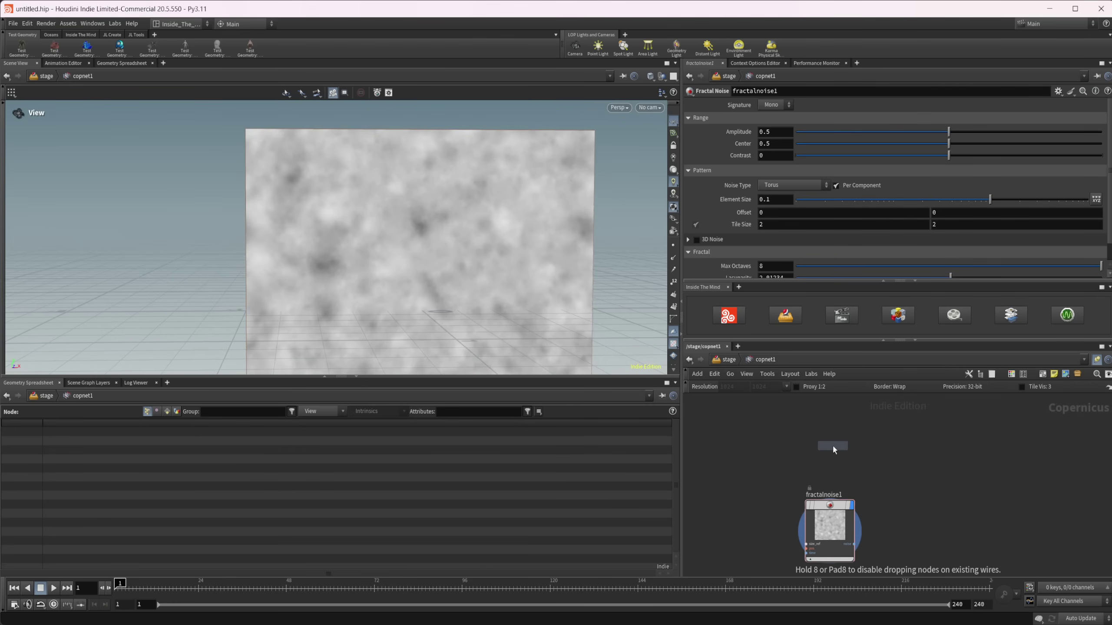
{"action": "left_click", "coordinate": [833, 449]}
{"action": "double_click", "coordinate": [832, 451]}
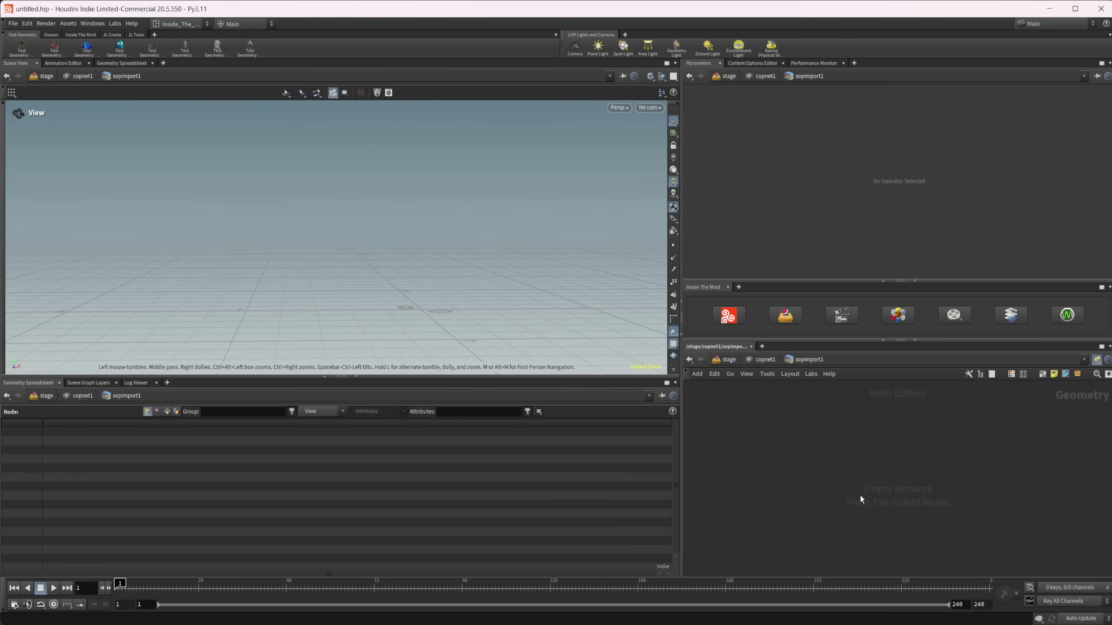
- Add a Grid node oriented to the XY plane with a size of 2 by 2
{"action": "key", "text": "Tab"}
{"action": "type", "text": "grid"}
{"action": "key", "text": "Return"}
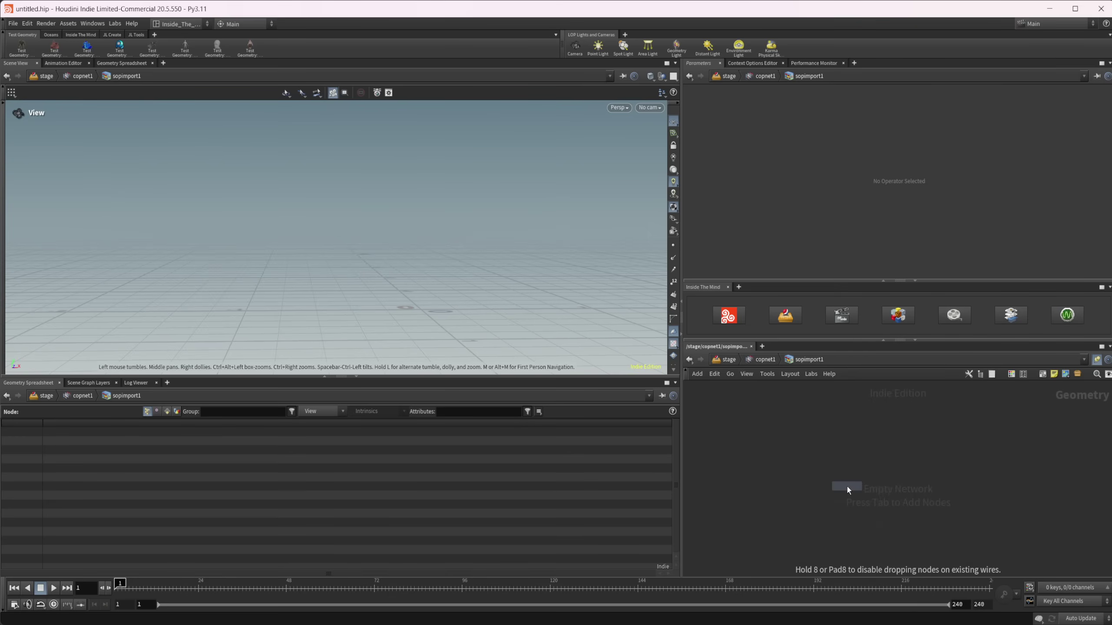
{"action": "left_click", "coordinate": [847, 486]}
{"action": "left_click", "coordinate": [779, 131]}
{"action": "left_click", "coordinate": [774, 142]}
{"action": "left_click_drag", "start_coordinate": [775, 143], "coordinate": [714, 149]}
{"action": "type", "text": "2"}
{"action": "key", "text": "Tab"}
{"action": "type", "text": "2"}
{"action": "key", "text": "Return"}
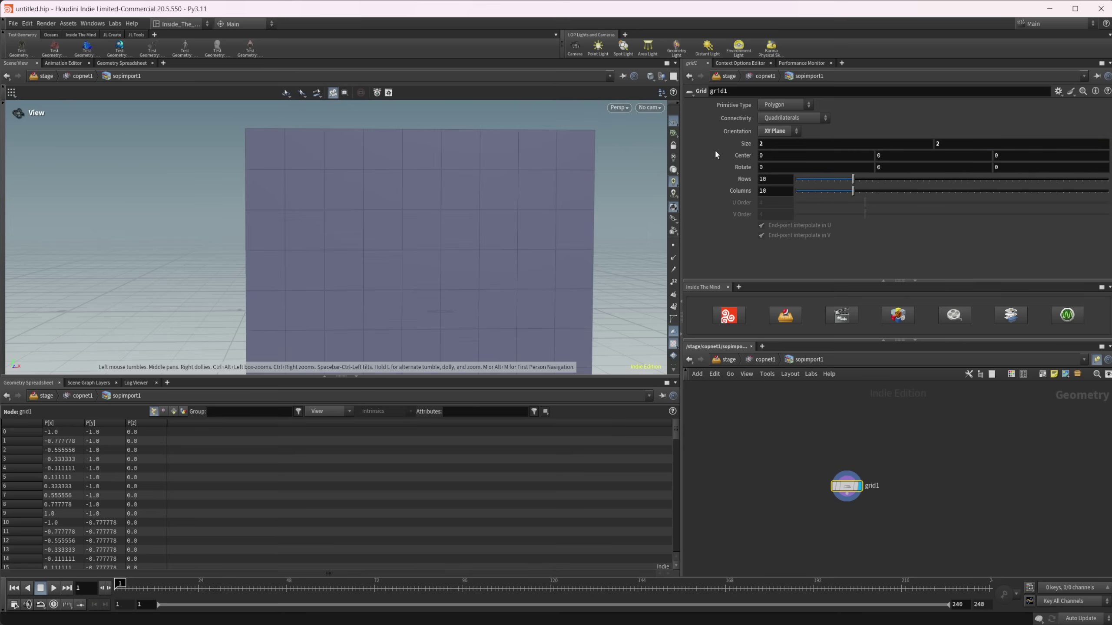
- Set the grid to 5 rows and 5 columns and reposition its node in the network
{"action": "scroll", "coordinate": [285, 230], "scroll_direction": "down", "scroll_amount": 4}
{"action": "left_click_drag", "start_coordinate": [437, 238], "coordinate": [379, 237]}
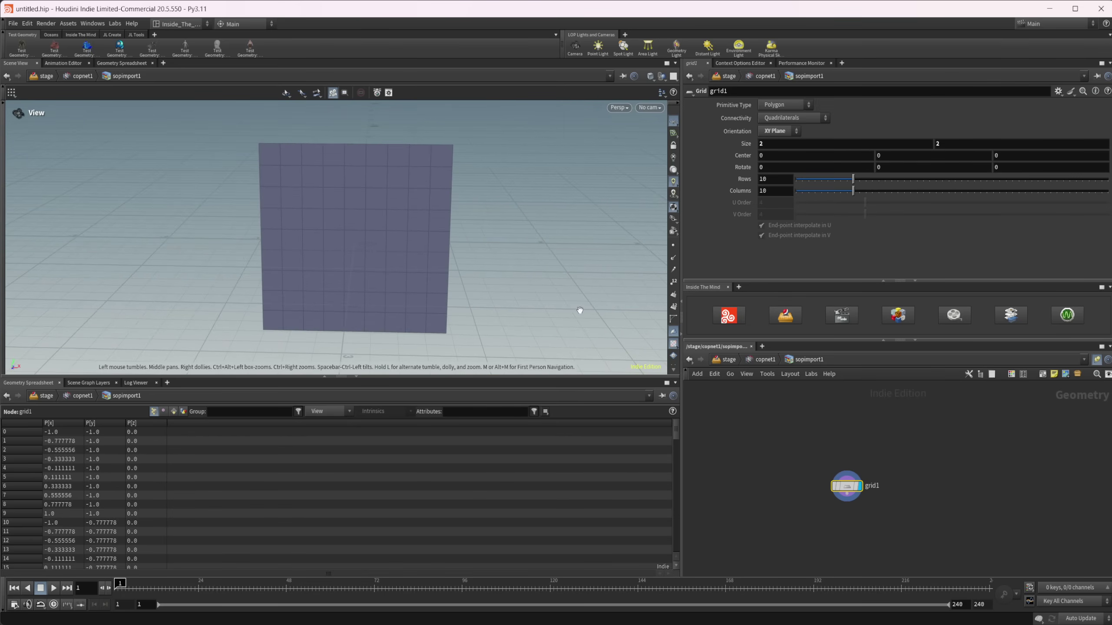
{"action": "double_click", "coordinate": [775, 179]}
{"action": "type", "text": "4"}
{"action": "double_click", "coordinate": [768, 193]}
{"action": "type", "text": "5"}
{"action": "key", "text": "Return"}
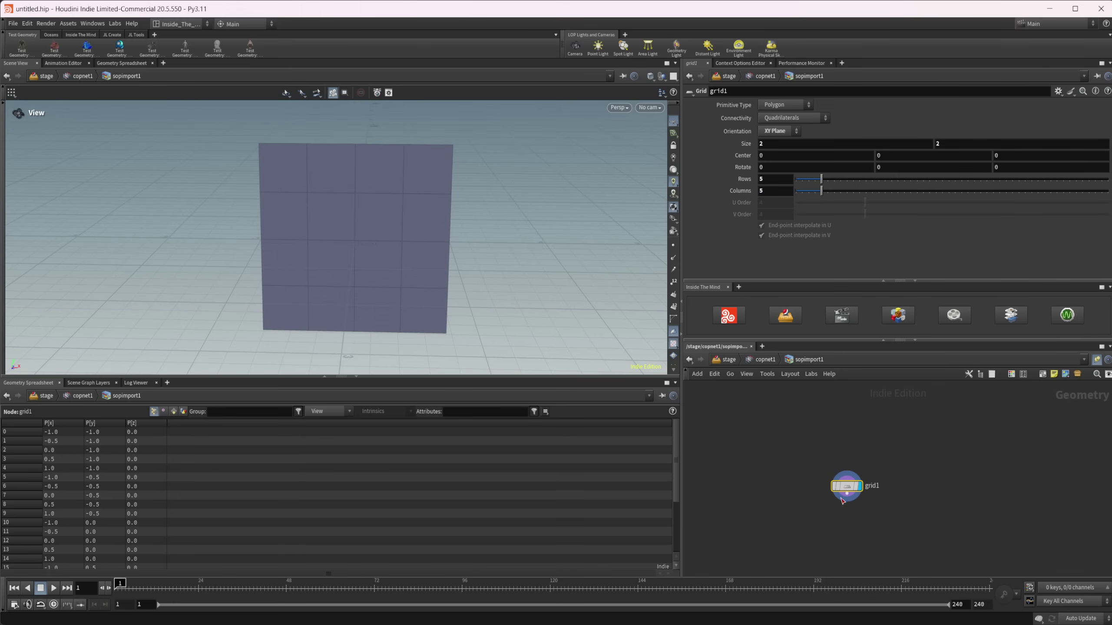
{"action": "left_click_drag", "start_coordinate": [839, 501], "coordinate": [829, 487]}
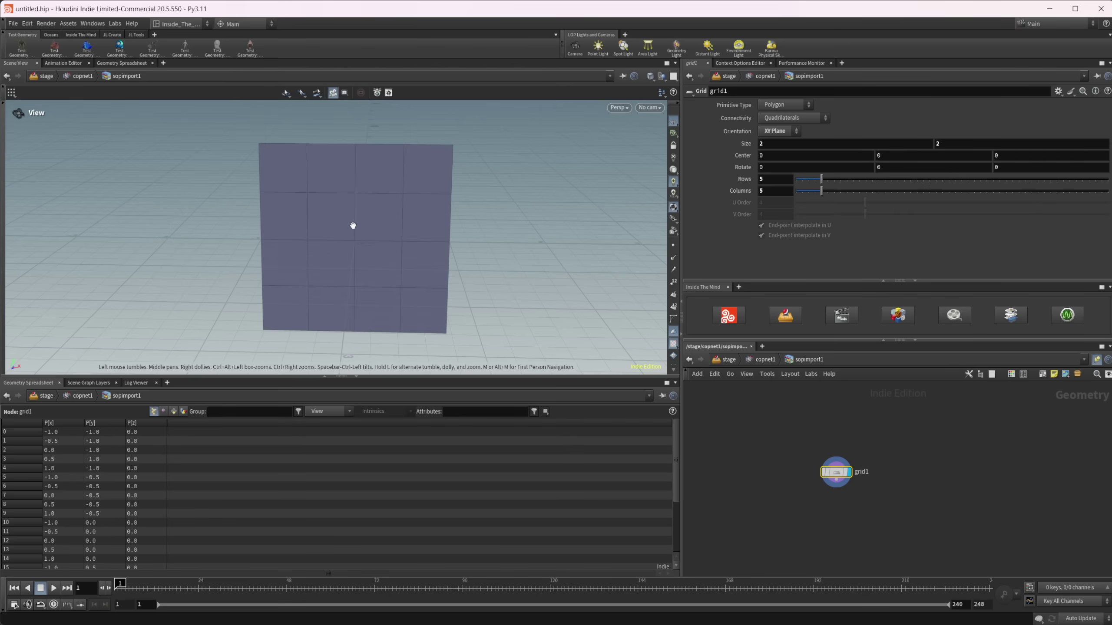
{"action": "scroll", "coordinate": [360, 194], "scroll_direction": "up", "scroll_amount": 2}
{"action": "mouse_move", "coordinate": [360, 194]}
{"action": "left_mouse_down"}
{"action": "mouse_move", "coordinate": [387, 203]}
{"action": "mouse_move", "coordinate": [369, 203]}
{"action": "left_mouse_up"}
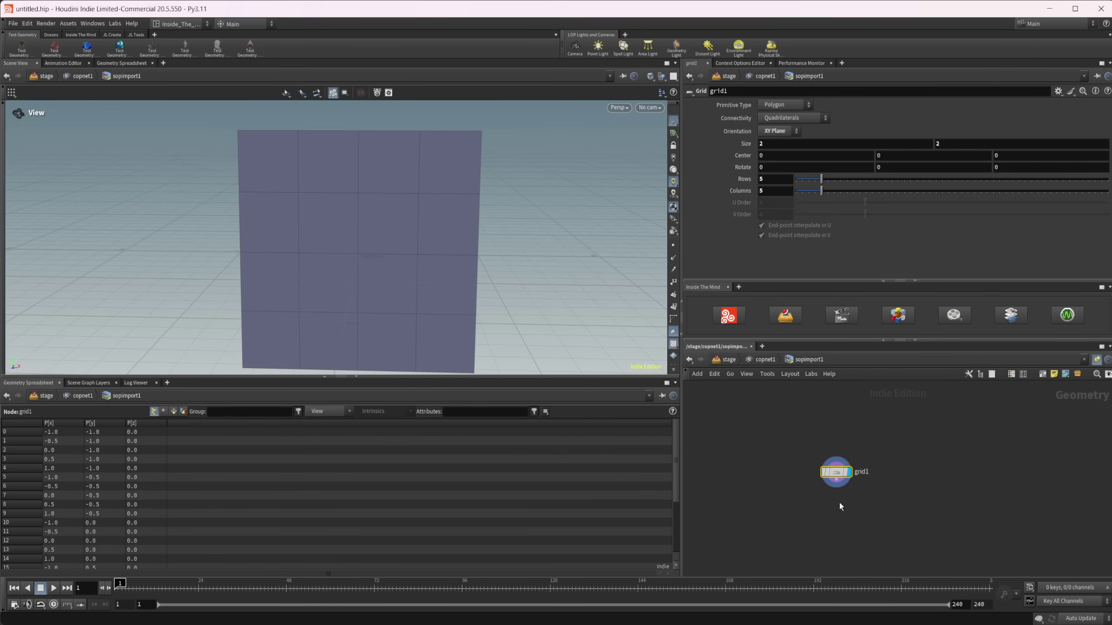
- Add an Extract Centroid node after the grid and set it to run over primitives
{"action": "key", "text": "Tab"}
{"action": "type", "text": "extr"}
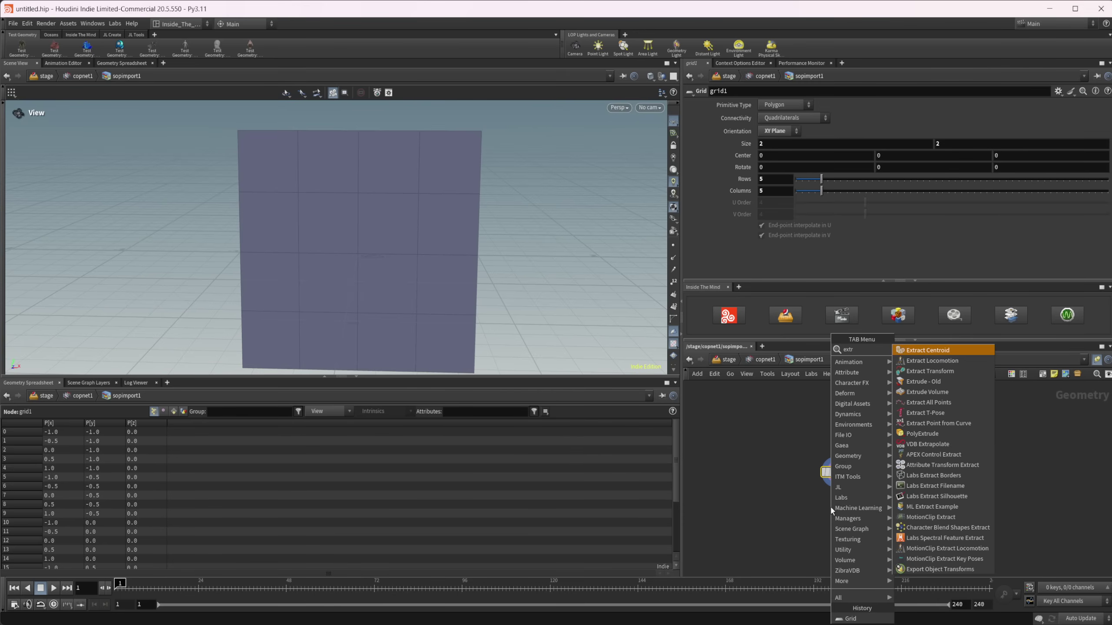
{"action": "key", "text": "Return"}
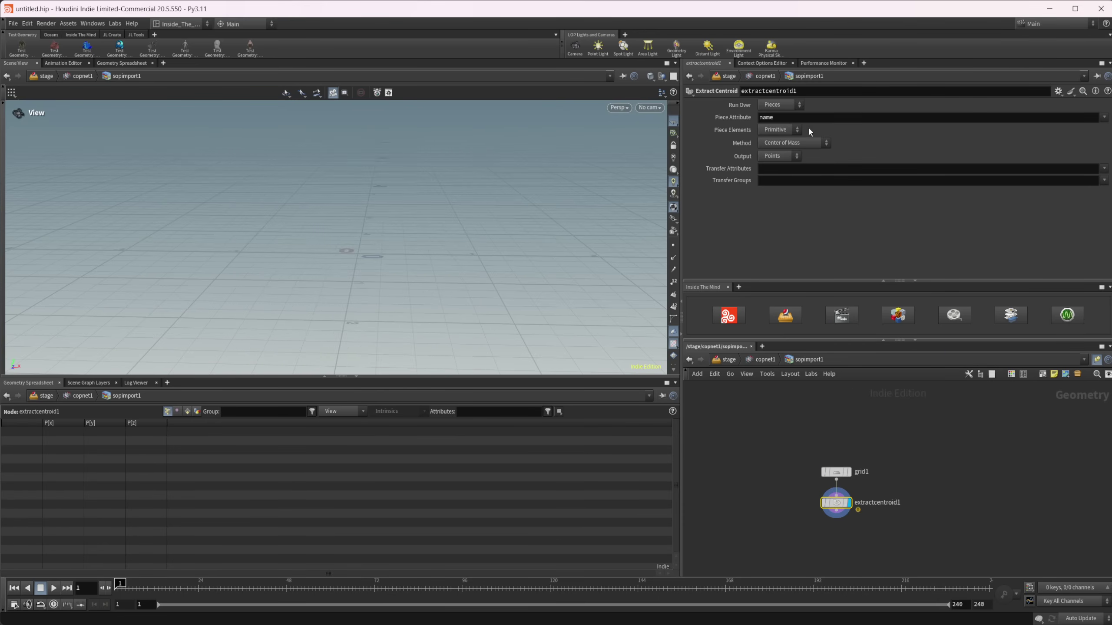
{"action": "left_click", "coordinate": [790, 115]}
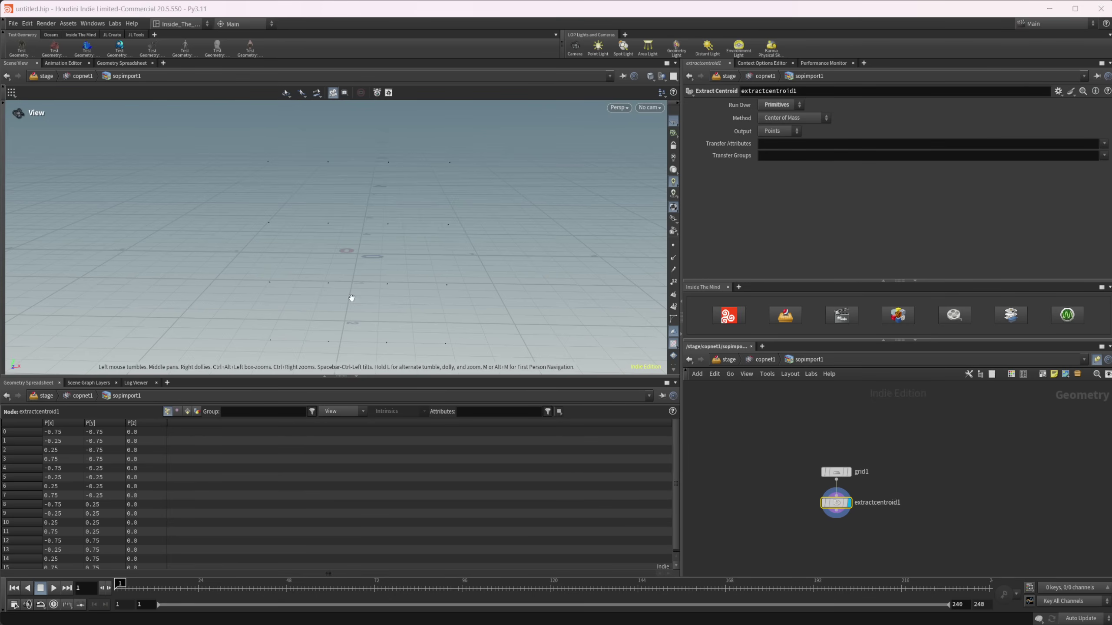
- Return to the COP network and add a Stamp Points node beside the existing nodes
{"action": "left_click", "coordinate": [764, 360]}
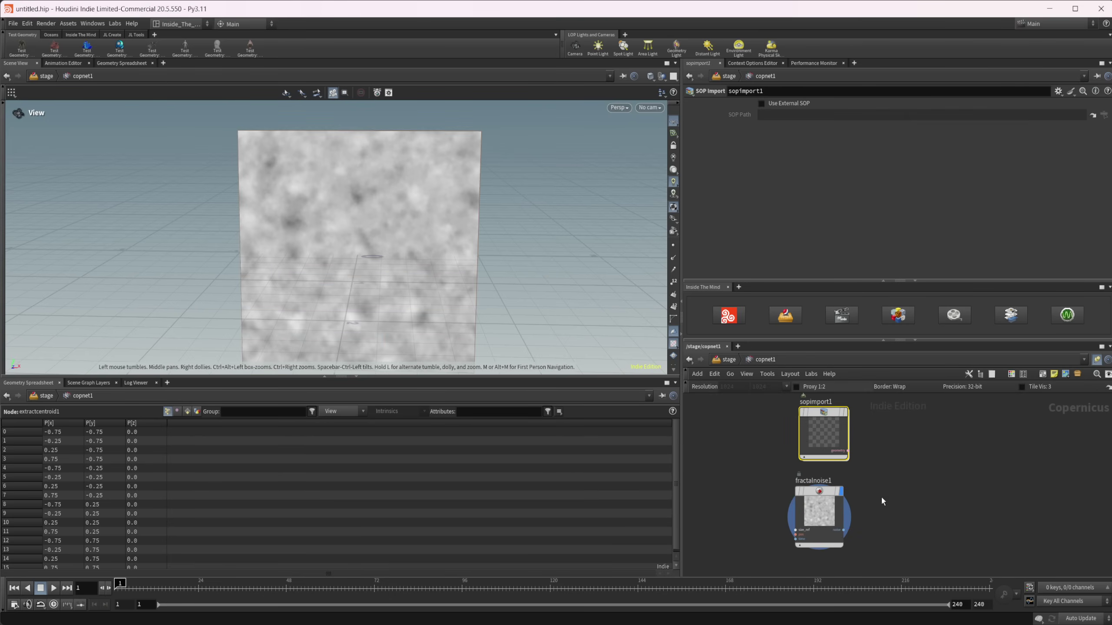
{"action": "key", "text": "Tab"}
{"action": "type", "text": "stam"}
{"action": "key", "text": "Return"}
{"action": "left_click", "coordinate": [924, 469]}
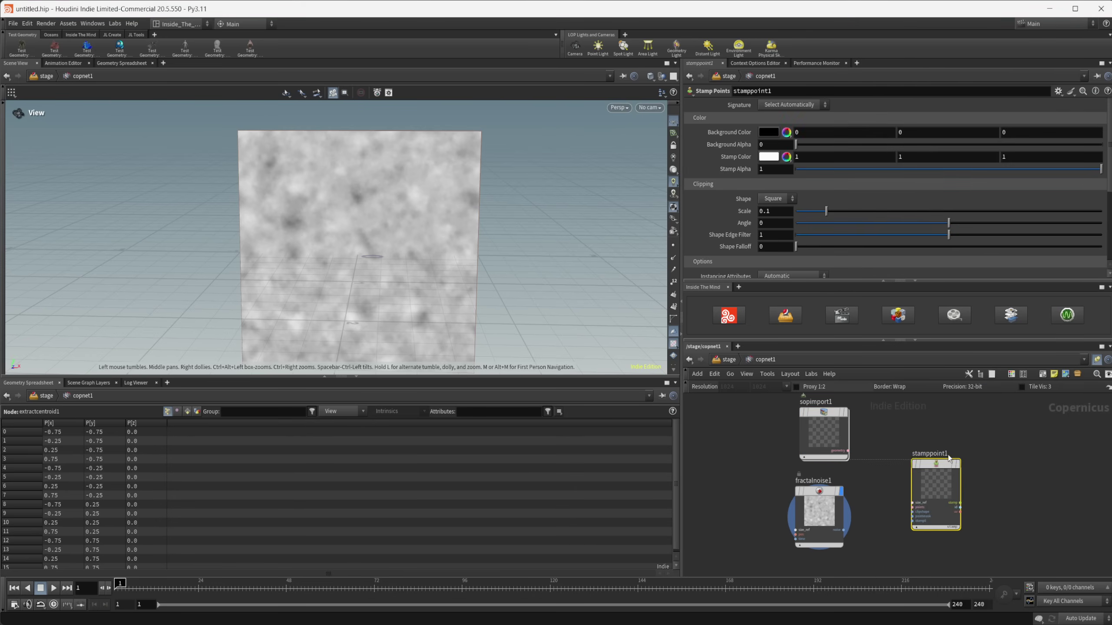
- Connect the SOP import geometry to the points input and the fractal noise to the stamp input, then display the Stamp Points node
{"action": "scroll", "coordinate": [848, 450], "scroll_direction": "up", "scroll_amount": 1}
{"action": "left_click_drag", "start_coordinate": [848, 451], "coordinate": [941, 480]}
{"action": "left_click_drag", "start_coordinate": [842, 546], "coordinate": [942, 496]}
{"action": "left_click_drag", "start_coordinate": [965, 457], "coordinate": [961, 434]}
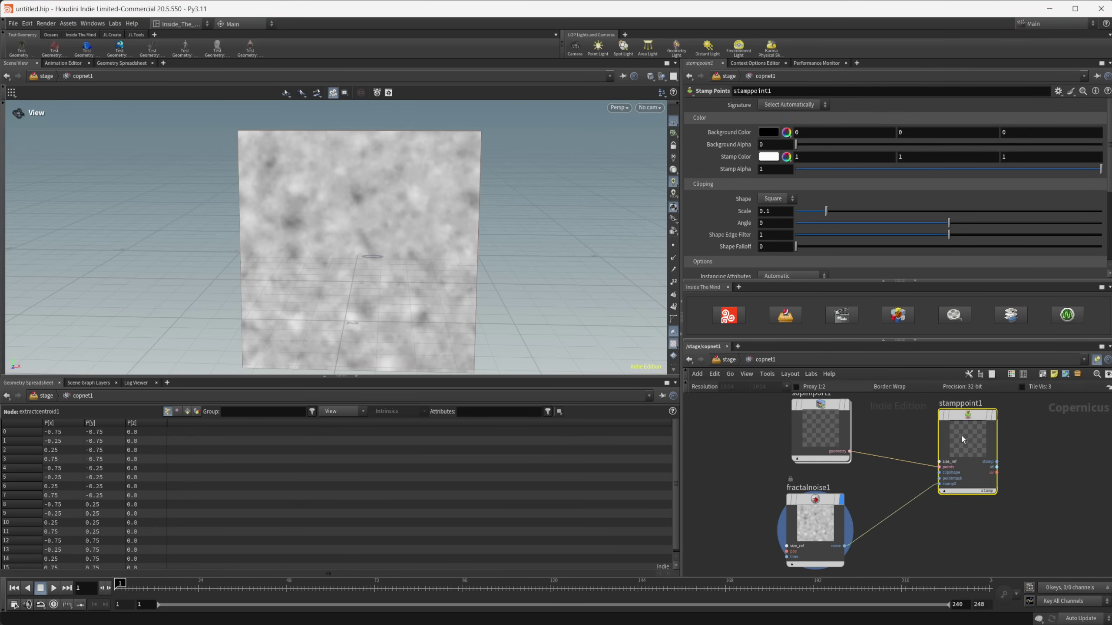
{"action": "left_click", "coordinate": [994, 414]}
{"action": "middle_click_drag", "start_coordinate": [1049, 456], "coordinate": [1017, 454]}
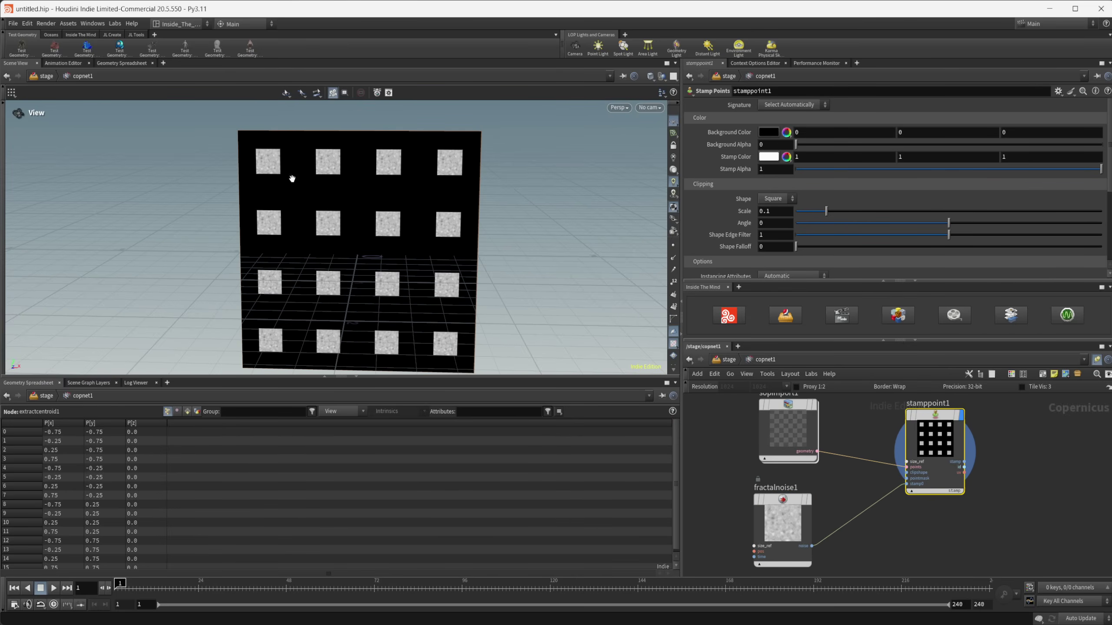
{"action": "middle_click_drag", "start_coordinate": [959, 531], "coordinate": [934, 568]}
{"action": "left_click_drag", "start_coordinate": [921, 489], "coordinate": [921, 479]}
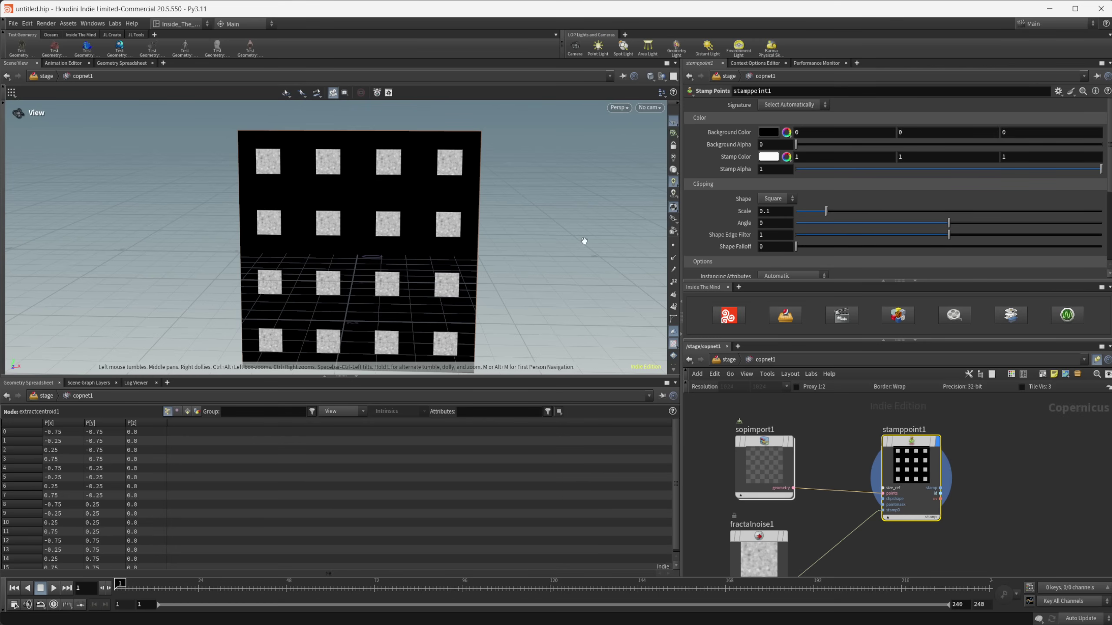
- Open the SOP import's network and link the grid's Columns to its Rows with a relative reference
{"action": "double_click", "coordinate": [764, 471]}
{"action": "left_click", "coordinate": [838, 472]}
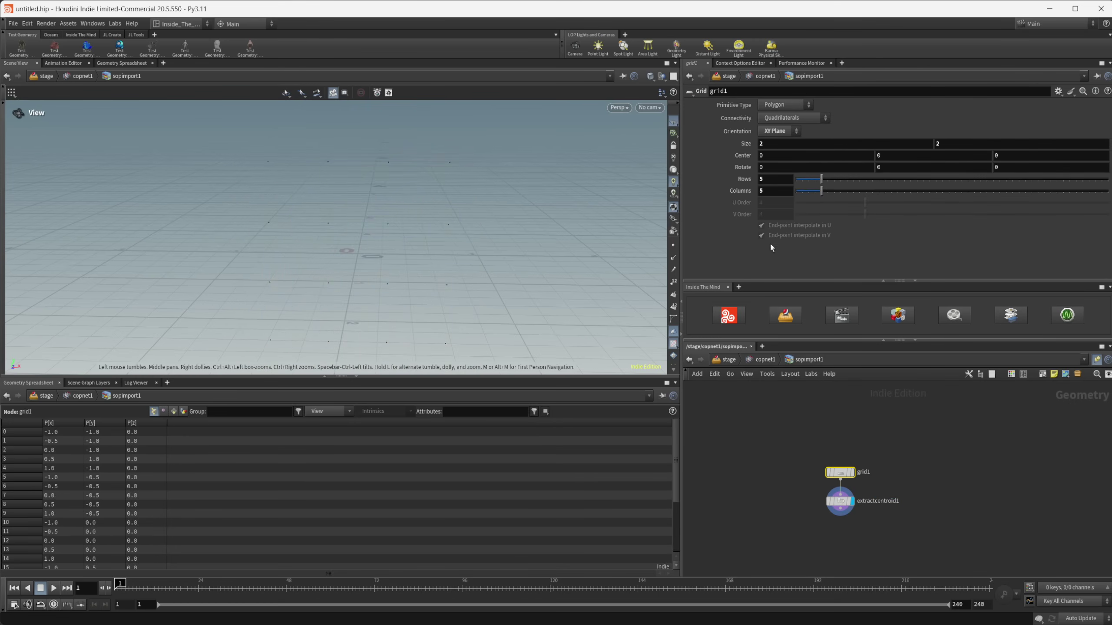
{"action": "right_click", "coordinate": [770, 187]}
{"action": "left_click", "coordinate": [788, 258]}
{"action": "right_click", "coordinate": [774, 194]}
{"action": "left_click", "coordinate": [811, 301]}
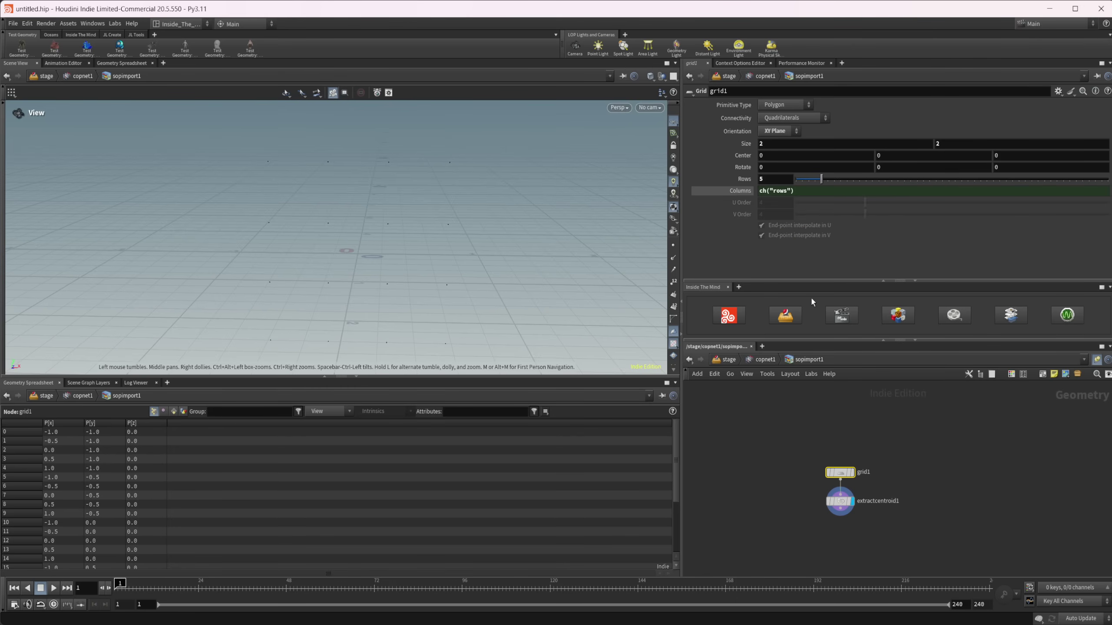
{"action": "left_click", "coordinate": [739, 192]}
{"action": "mouse_move", "coordinate": [822, 179]}
{"action": "left_mouse_down"}
{"action": "mouse_move", "coordinate": [840, 187]}
{"action": "mouse_move", "coordinate": [821, 187]}
{"action": "left_mouse_up"}
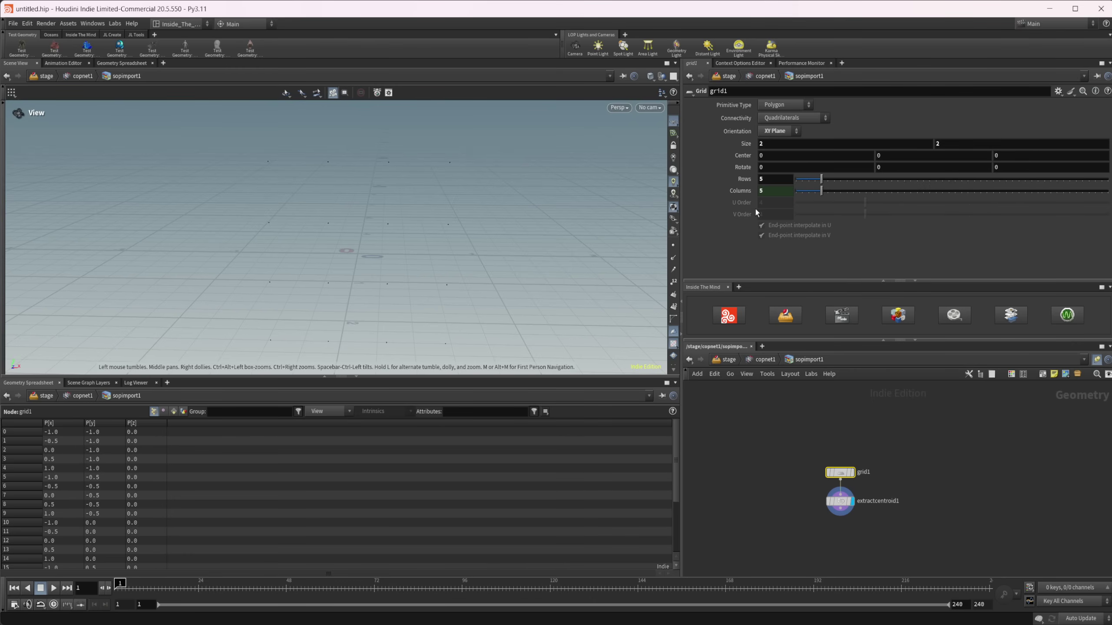
- Copy the grid's Rows parameter and set the Stamp Points Scale to 1/(ch("../sopimport1/grid1/rows")-1)
{"action": "right_click", "coordinate": [743, 184]}
{"action": "left_click", "coordinate": [784, 339]}
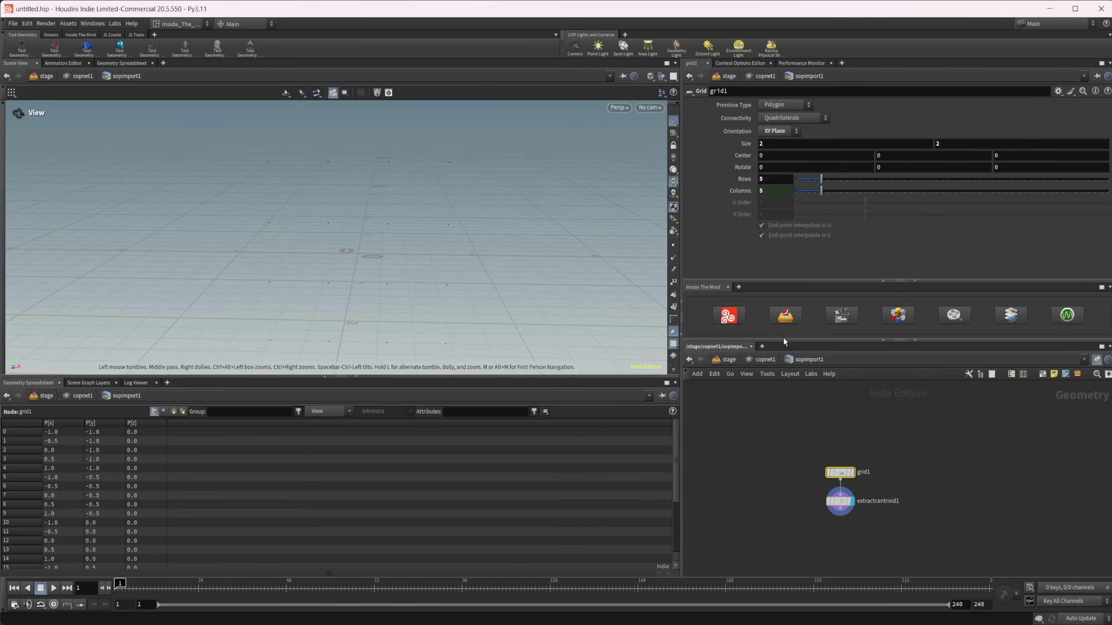
{"action": "left_click", "coordinate": [764, 359]}
{"action": "left_click", "coordinate": [920, 497]}
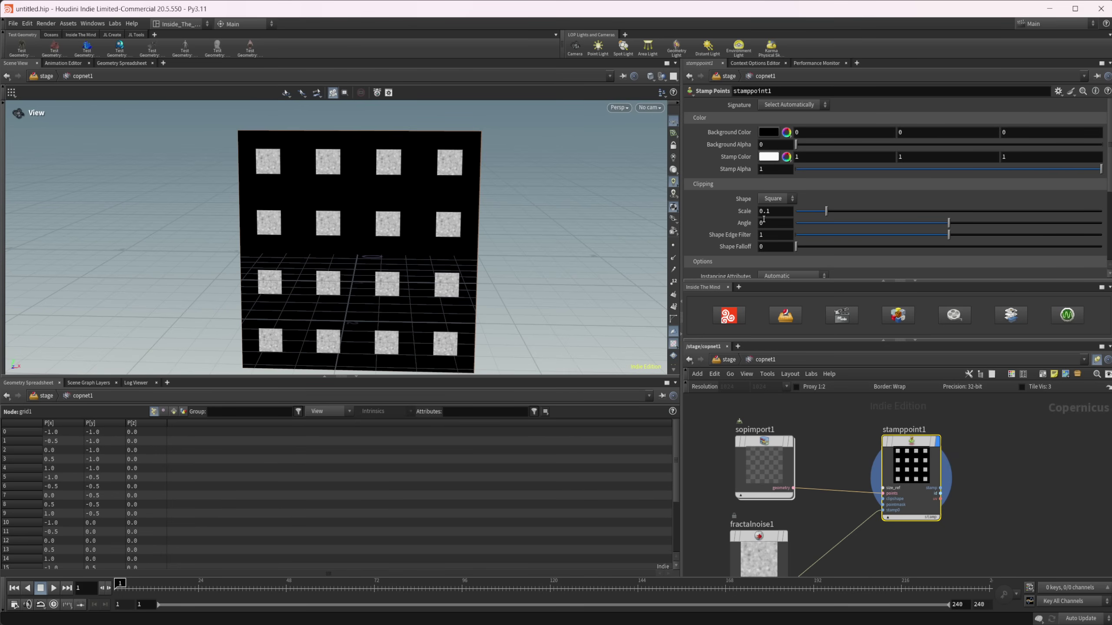
{"action": "left_click", "coordinate": [778, 214]}
{"action": "type", "text": "1/("}
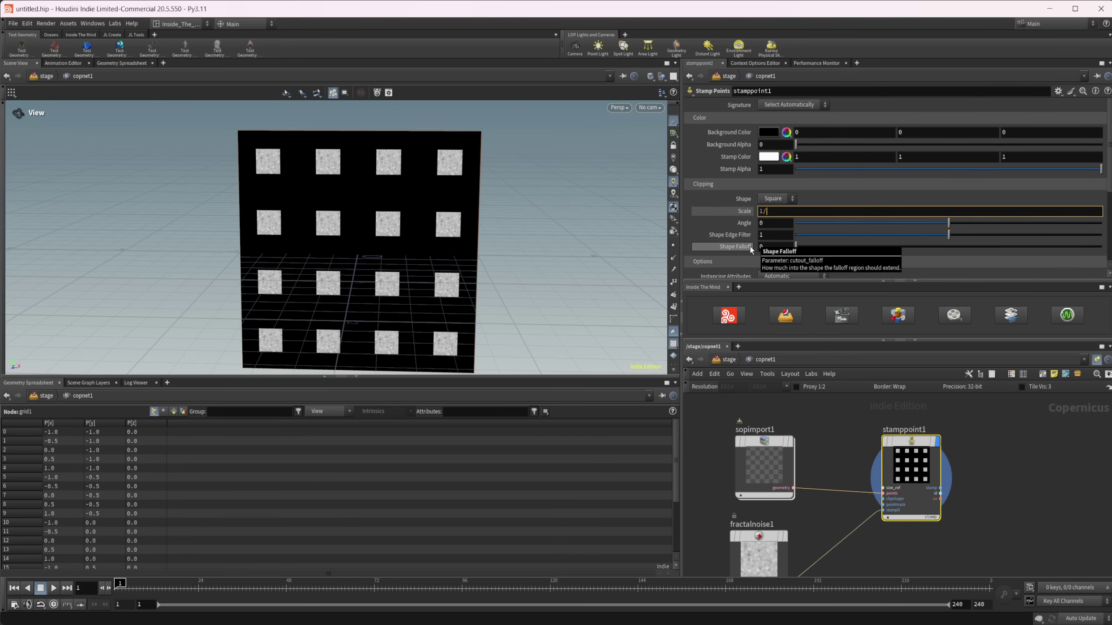
{"action": "right_click", "coordinate": [784, 211]}
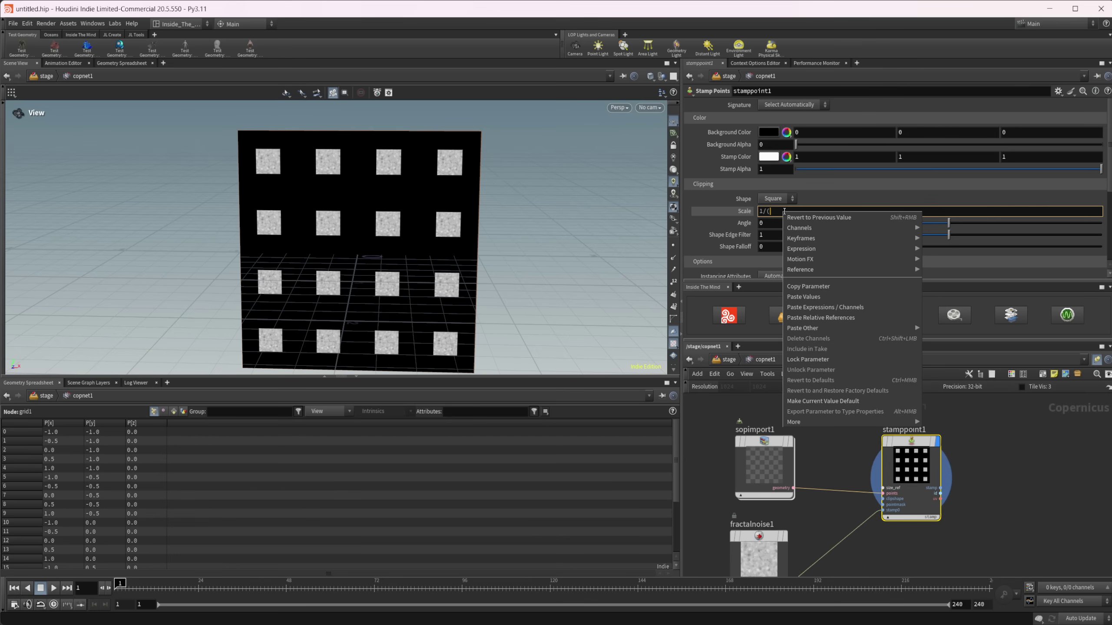
{"action": "left_click", "coordinate": [818, 320]}
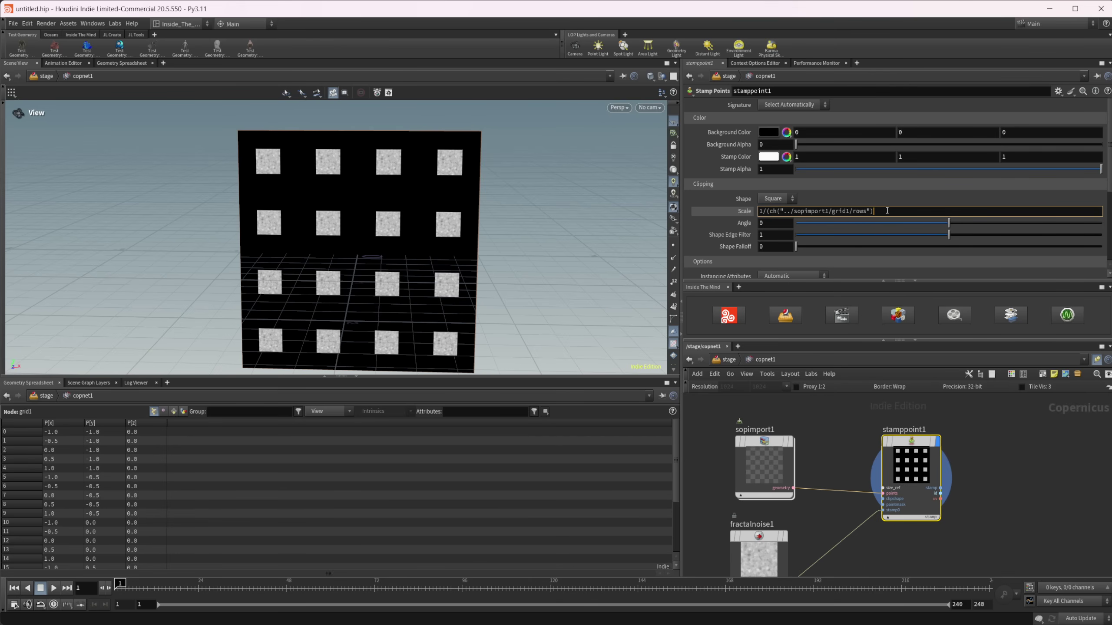
{"action": "type", "text": "-1)"}
{"action": "key", "text": "Return"}
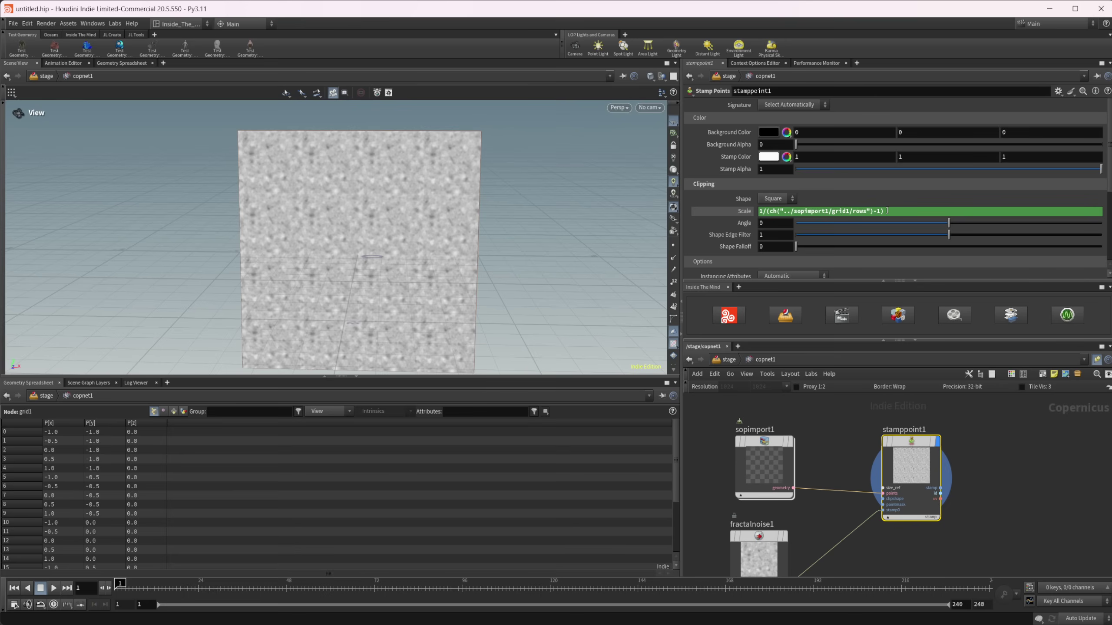
- Examine the tiled noise up close for repetition and borders between the stamps
{"action": "right_click_drag", "start_coordinate": [301, 214], "coordinate": [711, 161]}
{"action": "middle_click_drag", "start_coordinate": [299, 109], "coordinate": [298, 137]}
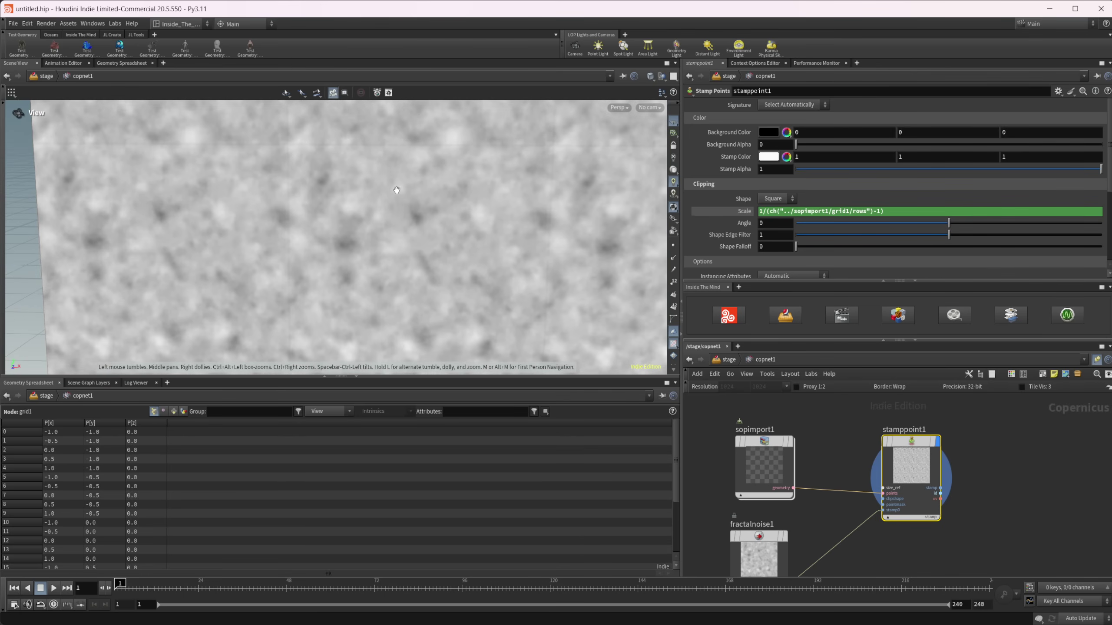
{"action": "right_click_drag", "start_coordinate": [398, 189], "coordinate": [307, 219]}
{"action": "right_click_drag", "start_coordinate": [383, 198], "coordinate": [352, 221]}
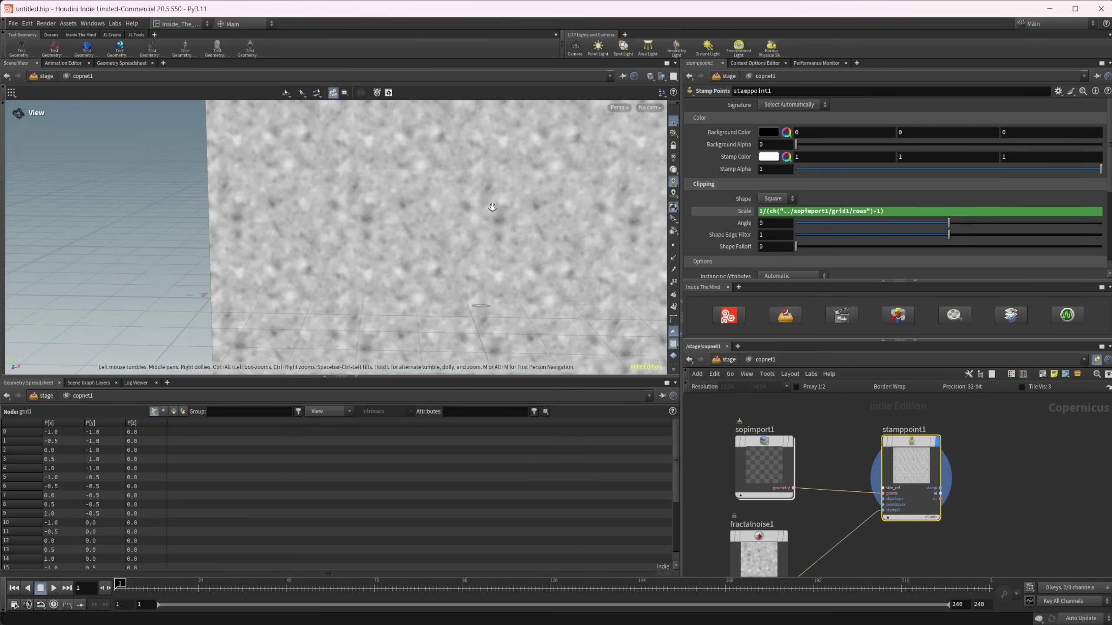
{"action": "right_click_drag", "start_coordinate": [492, 208], "coordinate": [467, 221]}
{"action": "middle_click_drag", "start_coordinate": [467, 221], "coordinate": [398, 246]}
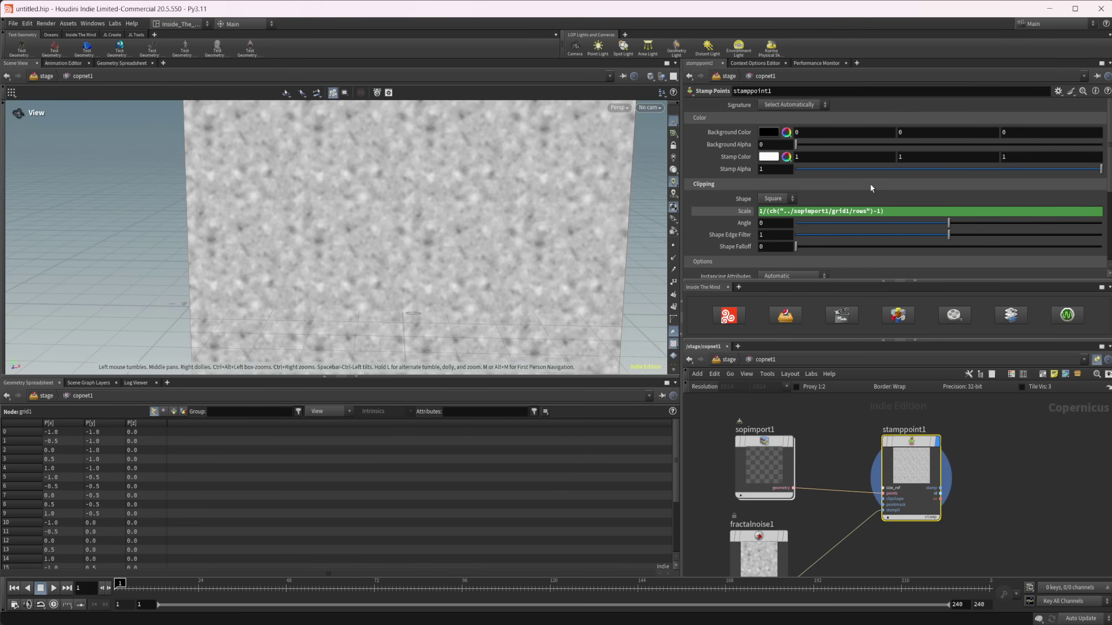
- Display the grid inside the SOP import to examine its cells, then select the Extract Centroid node and return to the COP network
{"action": "double_click", "coordinate": [759, 457]}
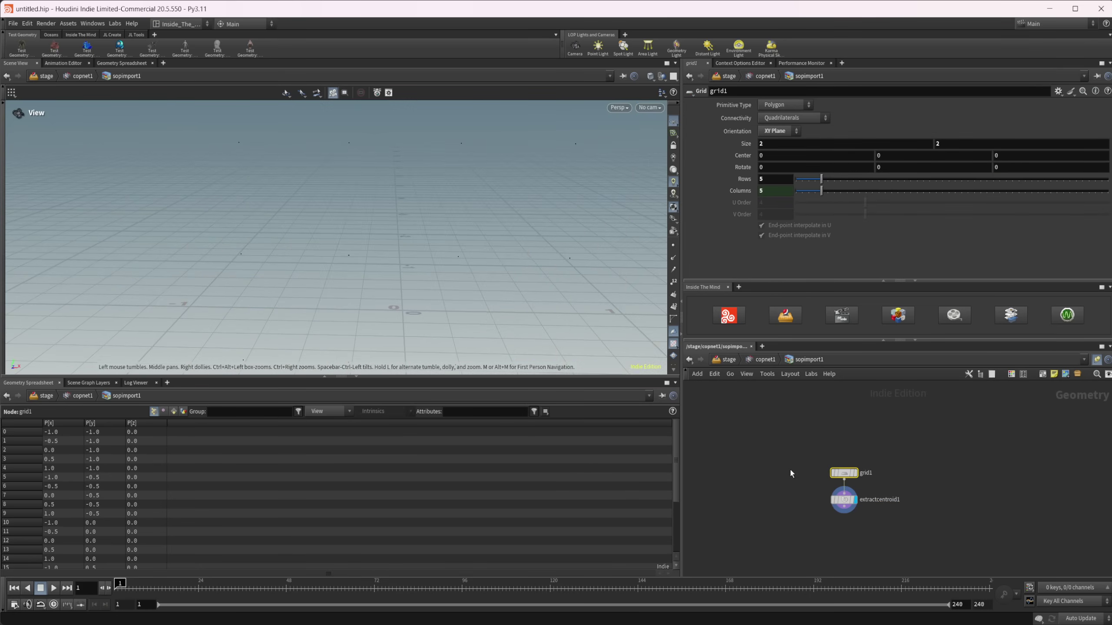
{"action": "left_click", "coordinate": [900, 475]}
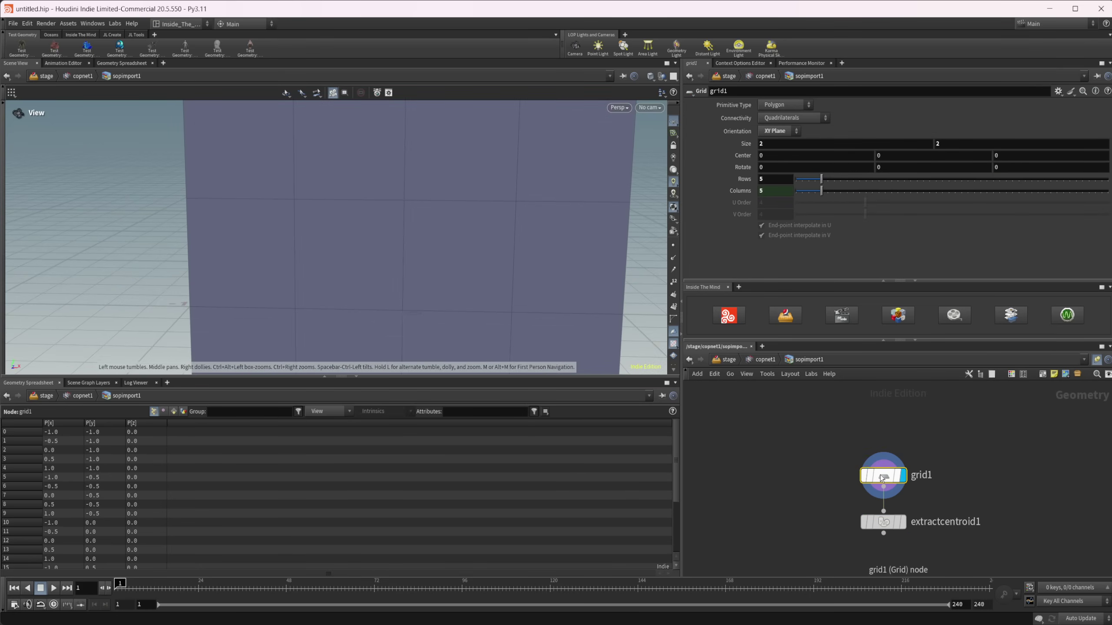
{"action": "scroll", "coordinate": [379, 242], "scroll_direction": "down", "scroll_amount": 4}
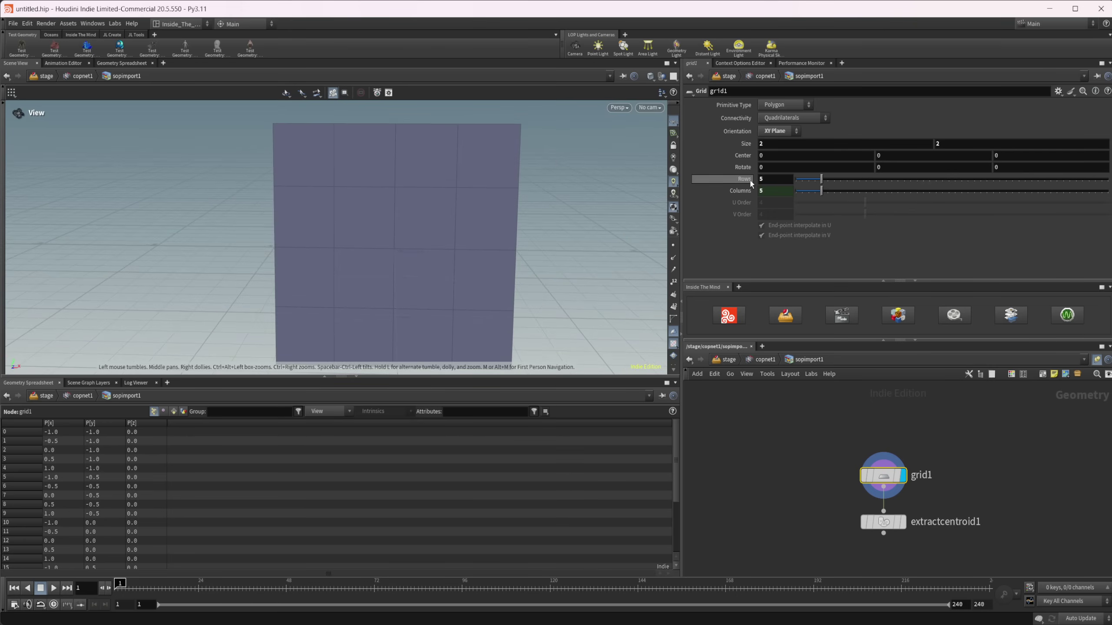
{"action": "scroll", "coordinate": [422, 233], "scroll_direction": "down", "scroll_amount": 3}
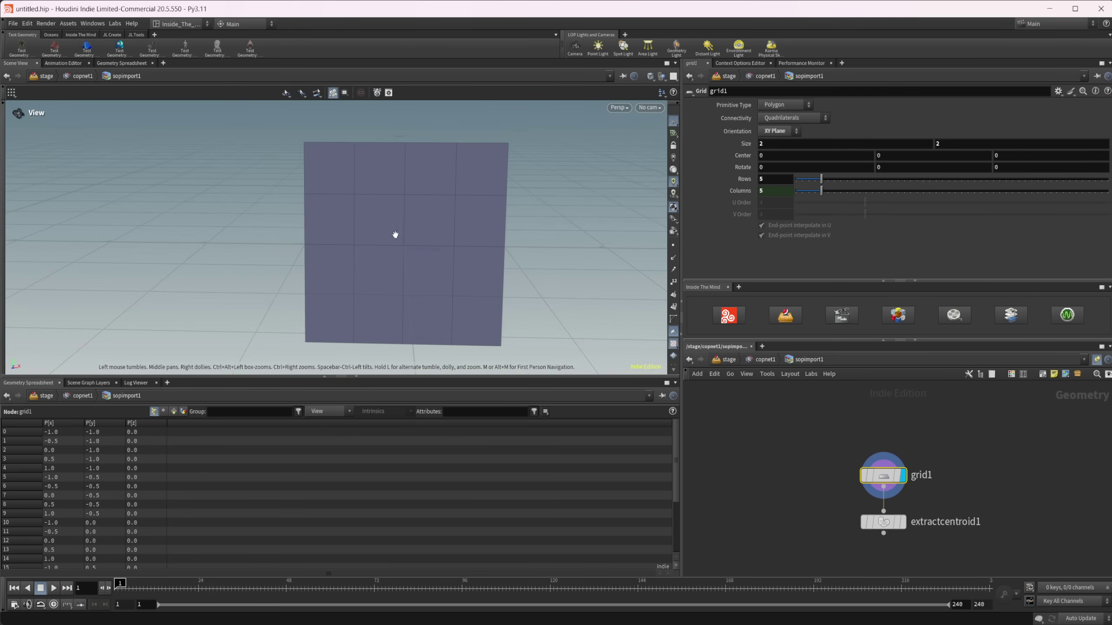
{"action": "middle_click_drag", "start_coordinate": [391, 226], "coordinate": [337, 228]}
{"action": "scroll", "coordinate": [337, 228], "scroll_direction": "up", "scroll_amount": 1}
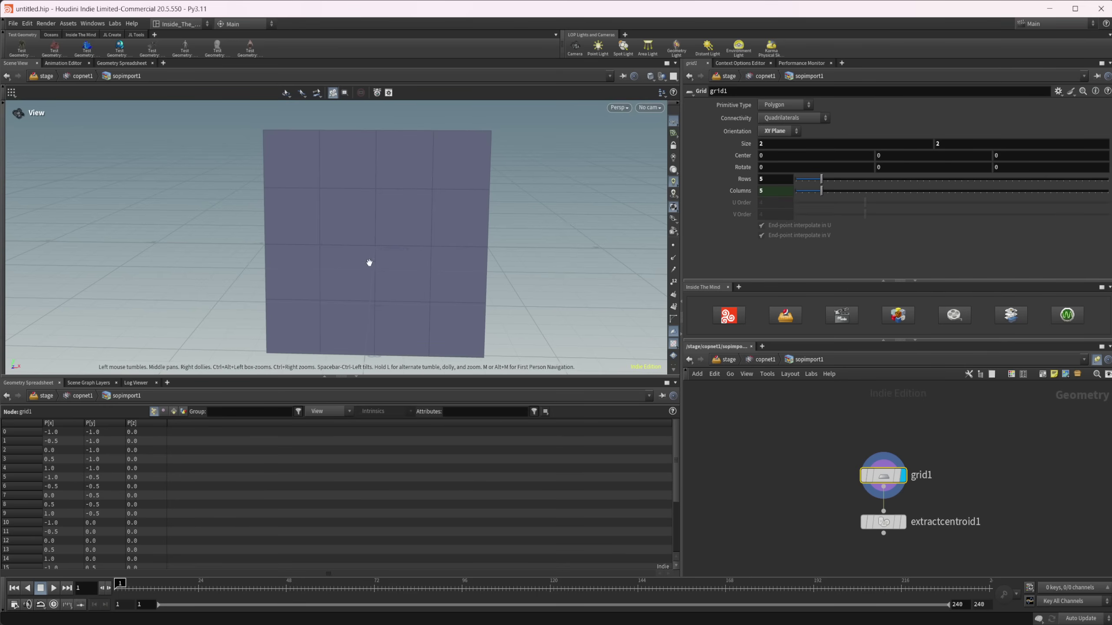
{"action": "left_click", "coordinate": [900, 522]}
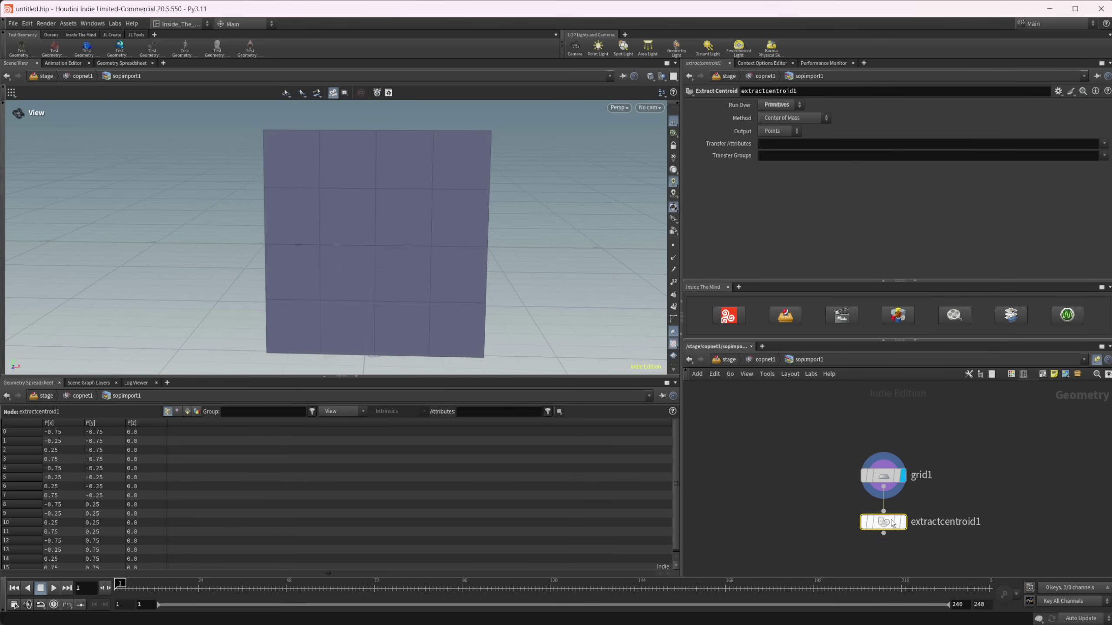
{"action": "left_click", "coordinate": [766, 359]}
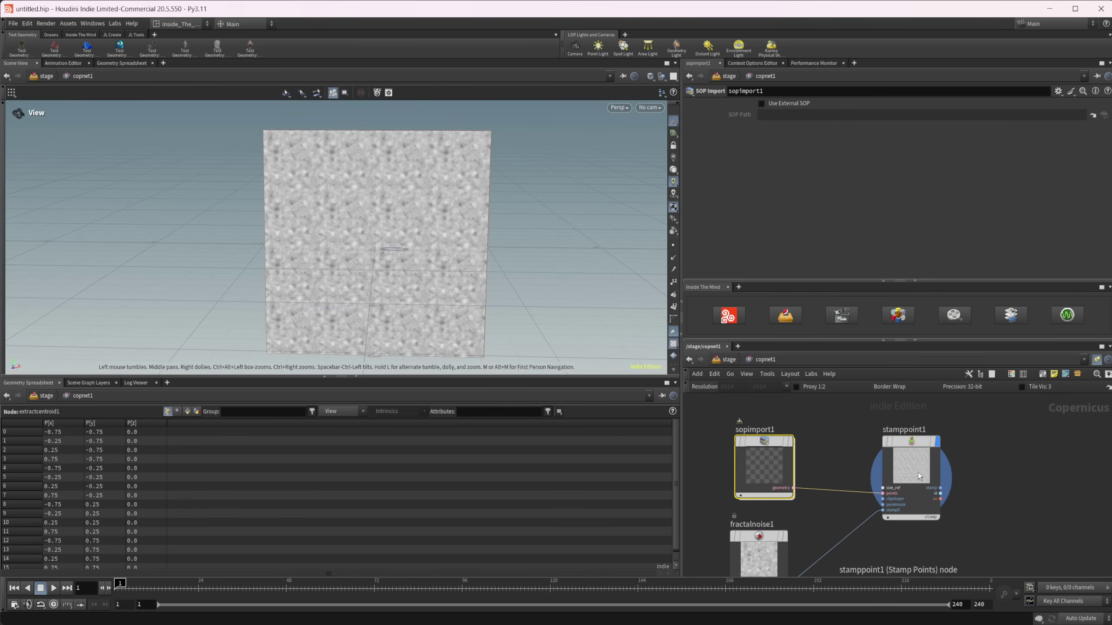
- Inspect the tile seams, try a Shape Edge Filter of 2 on the Stamp Points node, then set it to 0
{"action": "scroll", "coordinate": [556, 230], "scroll_direction": "up", "scroll_amount": 3}
{"action": "right_click_drag", "start_coordinate": [555, 230], "coordinate": [603, 226]}
{"action": "middle_click_drag", "start_coordinate": [530, 208], "coordinate": [418, 231]}
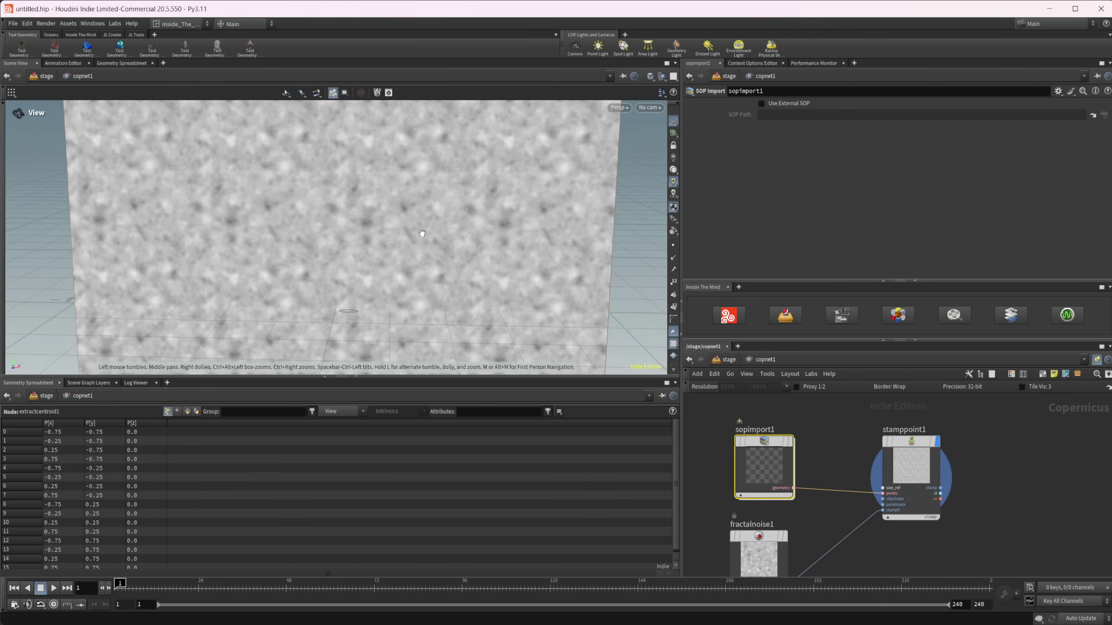
{"action": "right_click_drag", "start_coordinate": [417, 231], "coordinate": [511, 236]}
{"action": "middle_click_drag", "start_coordinate": [383, 219], "coordinate": [445, 240]}
{"action": "left_click_drag", "start_coordinate": [445, 240], "coordinate": [515, 199]}
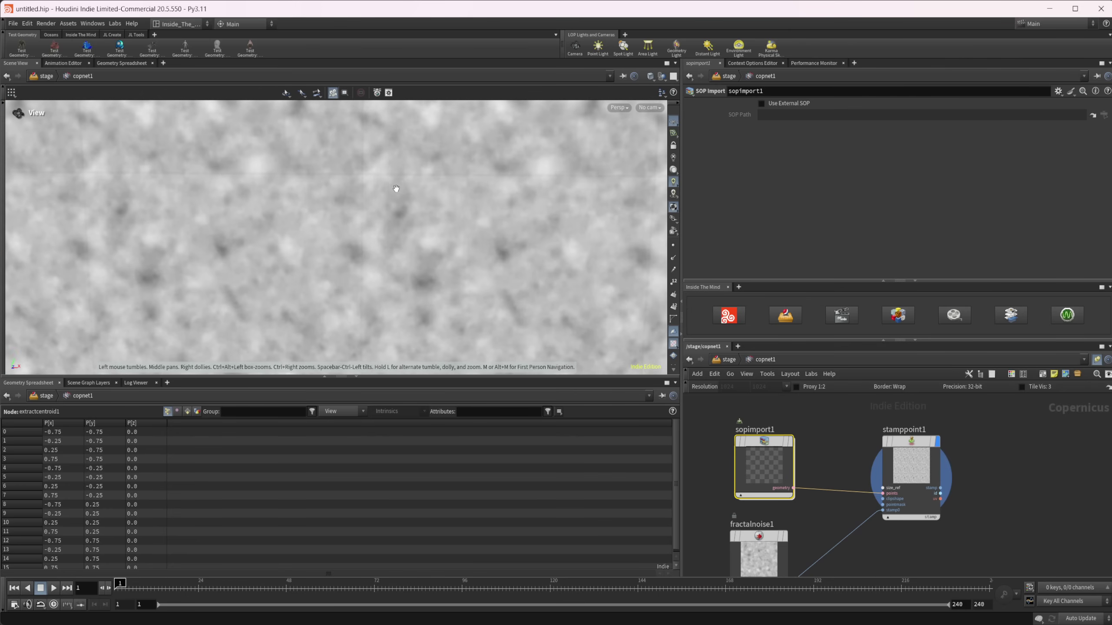
{"action": "left_click", "coordinate": [918, 487]}
{"action": "scroll", "coordinate": [773, 231], "scroll_direction": "down", "scroll_amount": 2}
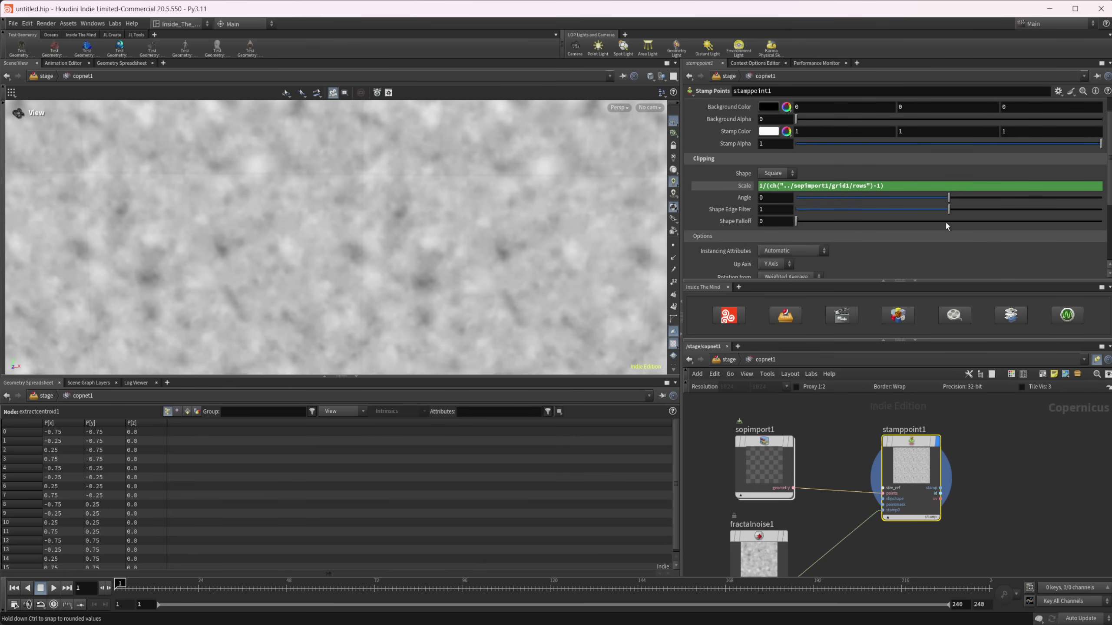
{"action": "left_click_drag", "start_coordinate": [962, 214], "coordinate": [1101, 210]}
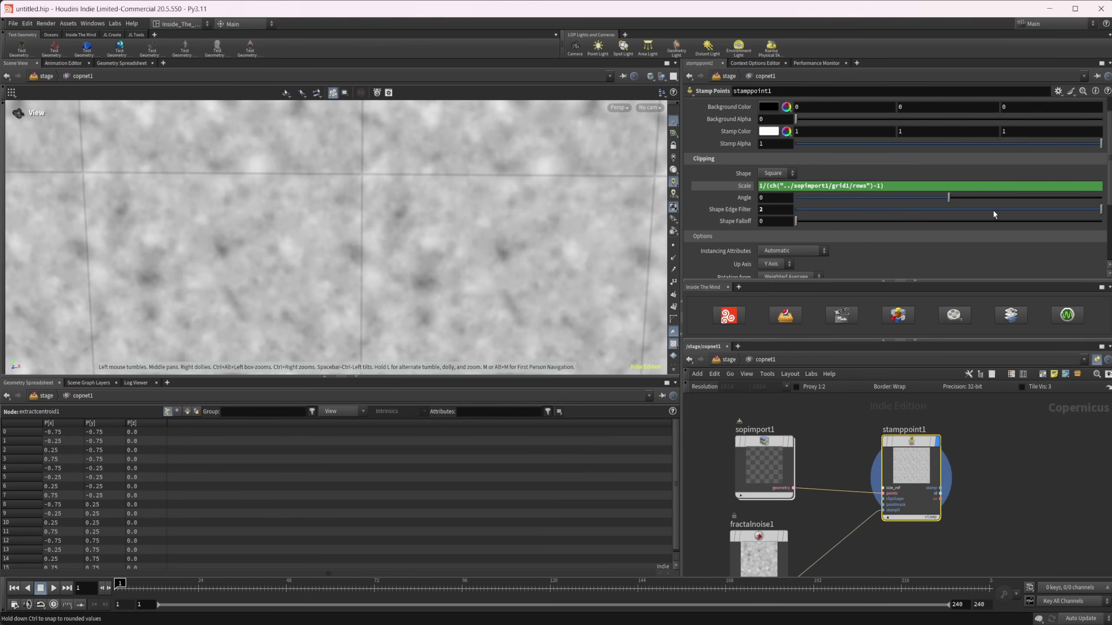
{"action": "left_click_drag", "start_coordinate": [992, 209], "coordinate": [793, 213]}
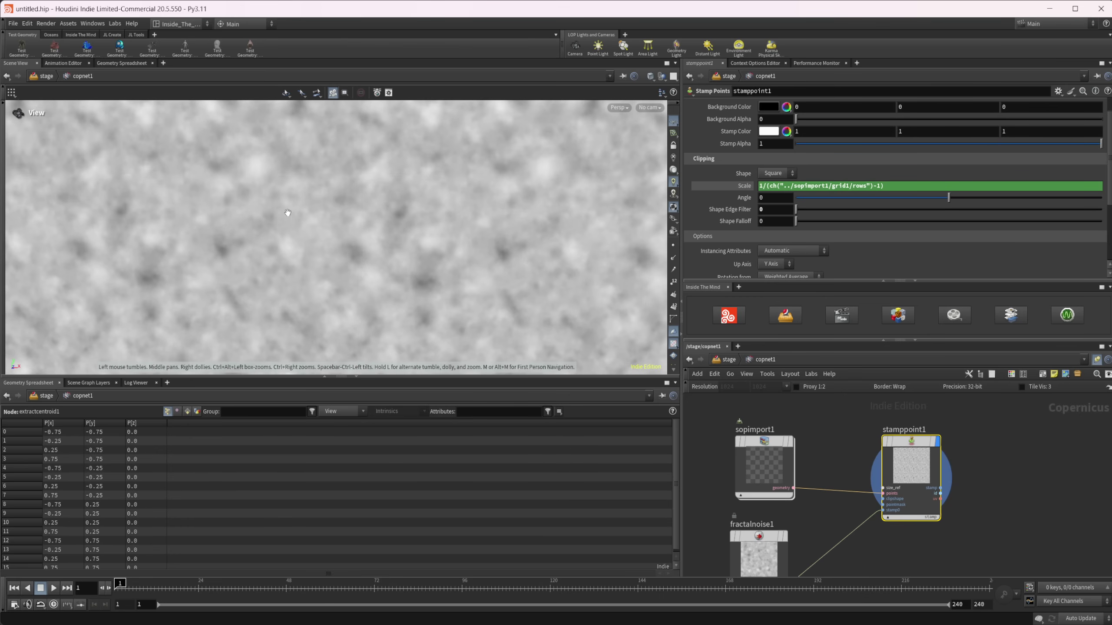
{"action": "right_click_drag", "start_coordinate": [465, 233], "coordinate": [382, 236]}
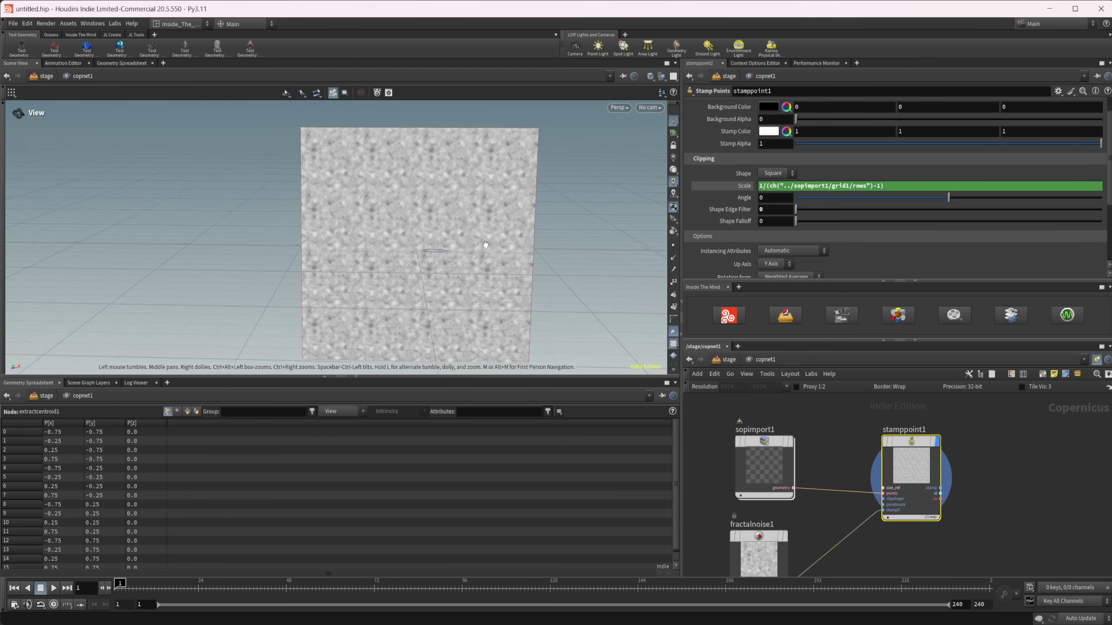
{"action": "right_click_drag", "start_coordinate": [503, 237], "coordinate": [464, 247]}
- Add a Null node beside the Stamp Points node and connect the stamp output to its first input
{"action": "middle_click_drag", "start_coordinate": [849, 518], "coordinate": [816, 461]}
{"action": "scroll", "coordinate": [805, 461], "scroll_direction": "down", "scroll_amount": 2}
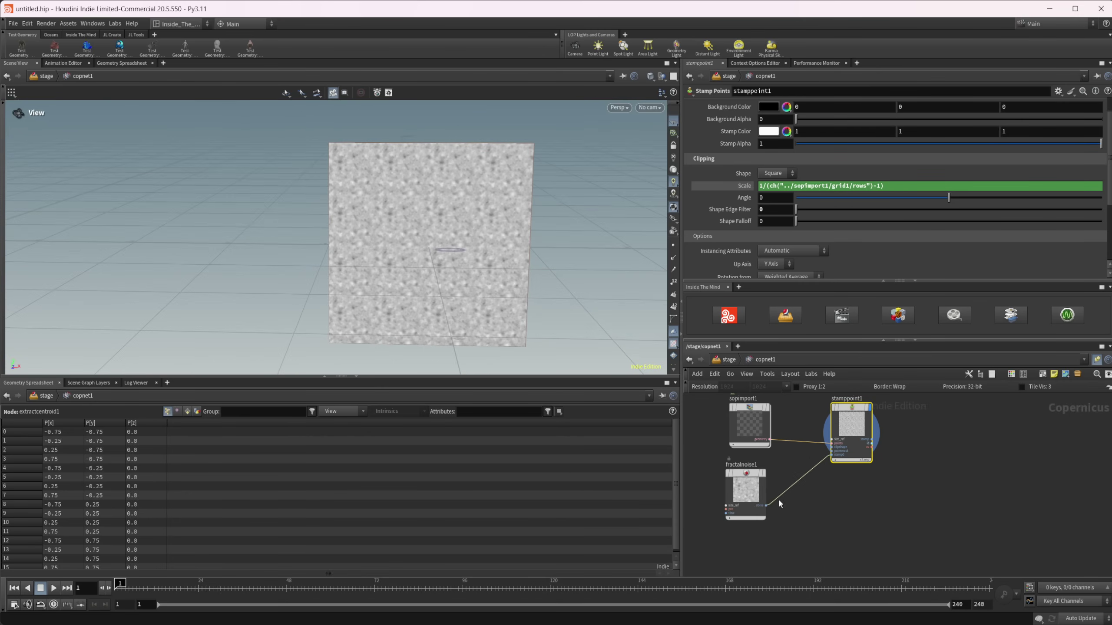
{"action": "left_click_drag", "start_coordinate": [753, 495], "coordinate": [731, 502]}
{"action": "mouse_move", "coordinate": [900, 489]}
{"action": "middle_mouse_down"}
{"action": "mouse_move", "coordinate": [960, 506]}
{"action": "mouse_move", "coordinate": [956, 496]}
{"action": "mouse_move", "coordinate": [905, 504]}
{"action": "middle_mouse_up"}
{"action": "key", "text": "Tab"}
{"action": "type", "text": "n"}
{"action": "key", "text": "Return"}
{"action": "left_click", "coordinate": [916, 433]}
{"action": "scroll", "coordinate": [897, 433], "scroll_direction": "up", "scroll_amount": 2}
{"action": "left_click_drag", "start_coordinate": [798, 463], "coordinate": [944, 463]}
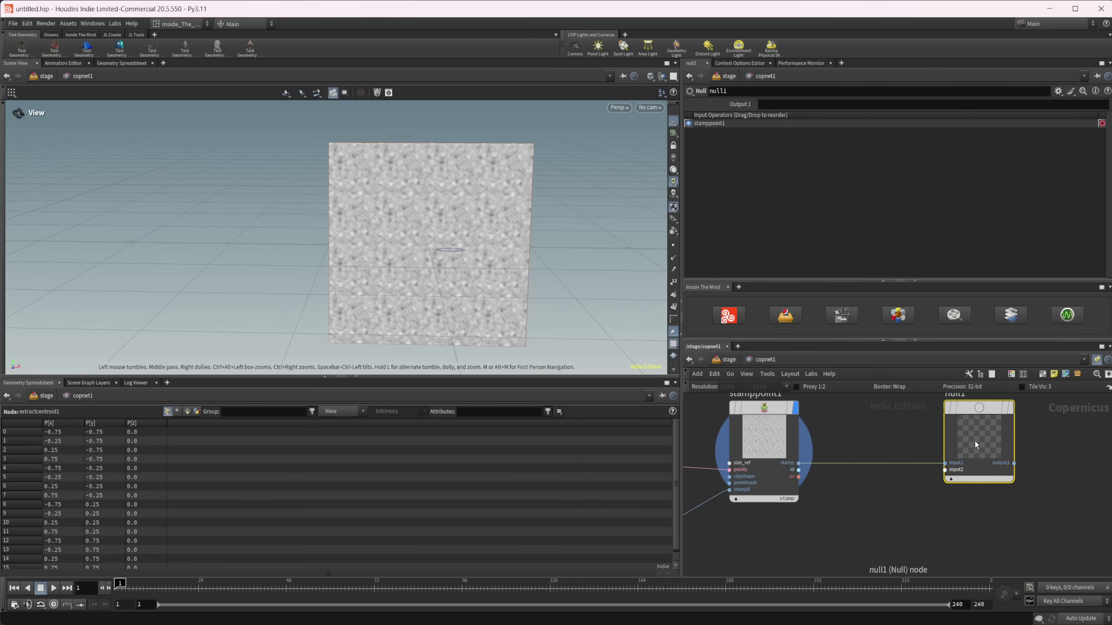
- Collapse the SOP import and Stamp Points nodes into a subnet and place it between the fractal noise and the Null
{"action": "middle_click_drag", "start_coordinate": [888, 518], "coordinate": [1034, 529]}
{"action": "scroll", "coordinate": [1034, 530], "scroll_direction": "down", "scroll_amount": 2}
{"action": "left_click_drag", "start_coordinate": [768, 468], "coordinate": [969, 471]}
{"action": "key", "text": "shift+c"}
{"action": "left_click_drag", "start_coordinate": [884, 461], "coordinate": [886, 481]}
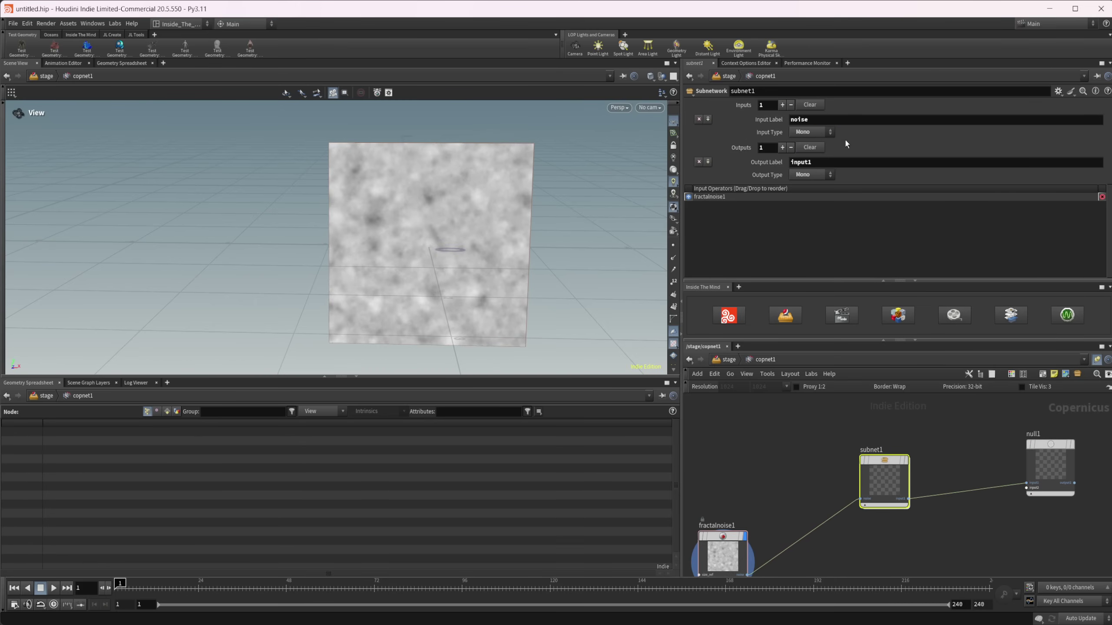
- Label the subnet's input "src" and its output "tiles"
{"action": "left_click_drag", "start_coordinate": [811, 119], "coordinate": [723, 129]}
{"action": "type", "text": "src"}
{"action": "key", "text": "Return"}
{"action": "double_click", "coordinate": [808, 163]}
{"action": "type", "text": "t"}
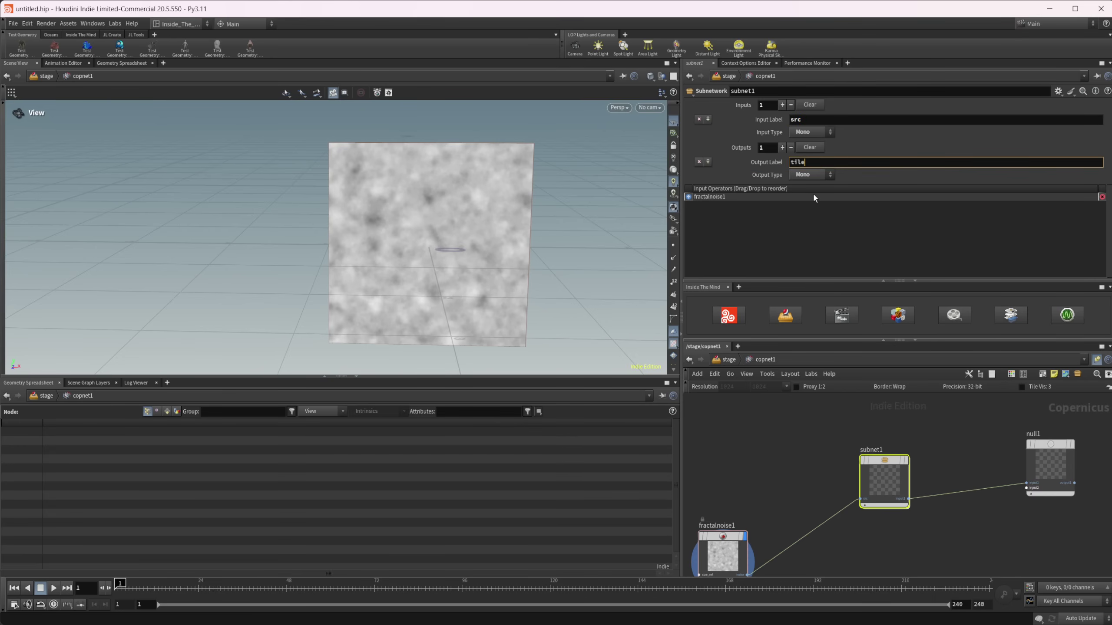
{"action": "type", "text": "ile"}
{"action": "left_click", "coordinate": [840, 442]}
- Move the input node to the start of the subnet's network, then return and line up the fractal noise with the subnet
{"action": "double_click", "coordinate": [877, 479]}
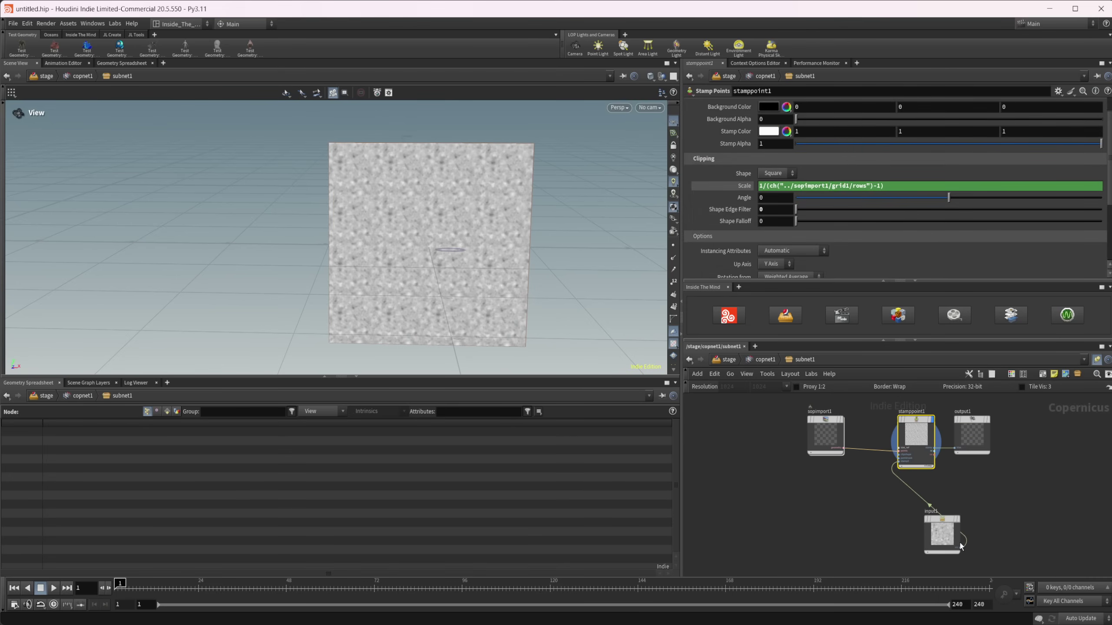
{"action": "left_click_drag", "start_coordinate": [955, 545], "coordinate": [747, 519]}
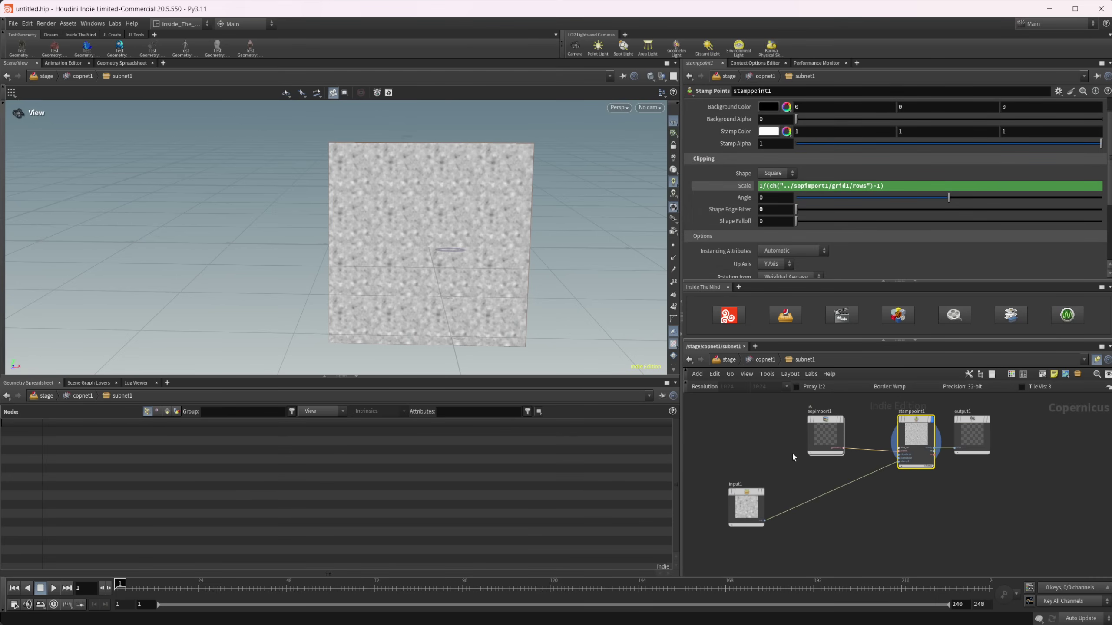
{"action": "left_click", "coordinate": [758, 362]}
{"action": "left_click_drag", "start_coordinate": [715, 553], "coordinate": [731, 484]}
- Switch the fractal noise signature to UV and display the subnet
{"action": "left_click", "coordinate": [770, 105]}
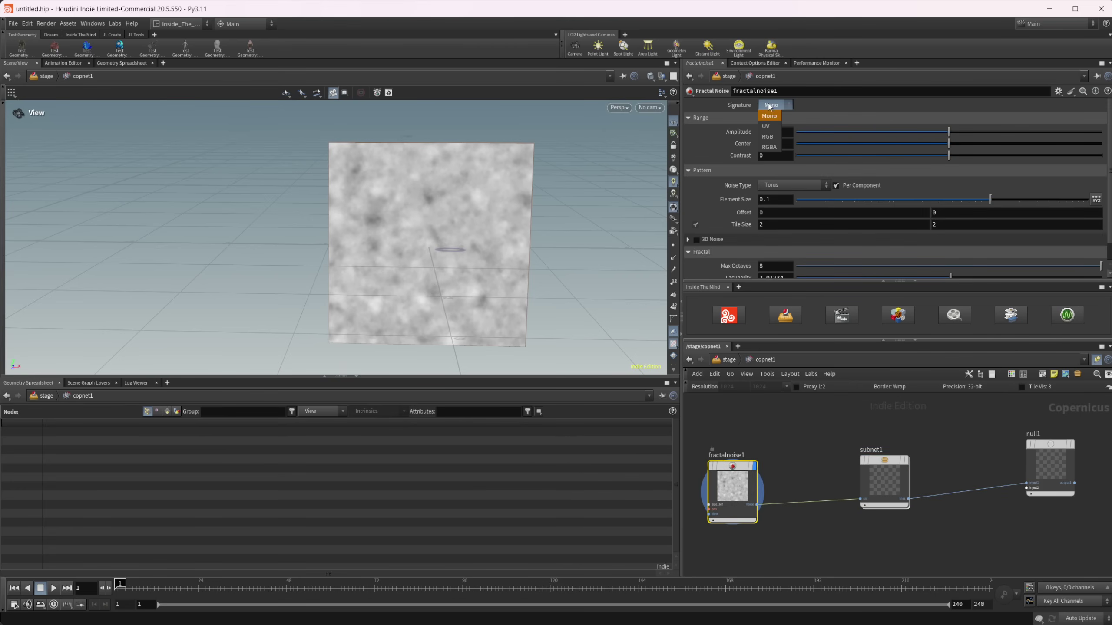
{"action": "left_click", "coordinate": [773, 125]}
{"action": "left_click", "coordinate": [779, 106]}
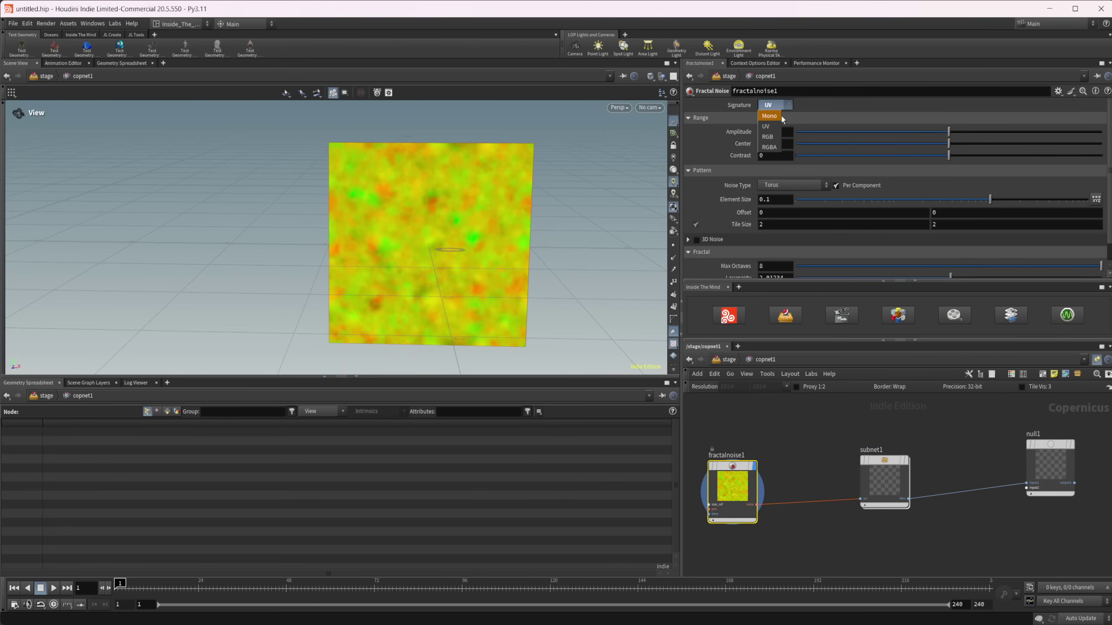
{"action": "left_click", "coordinate": [894, 474]}
{"action": "left_click", "coordinate": [890, 474]}
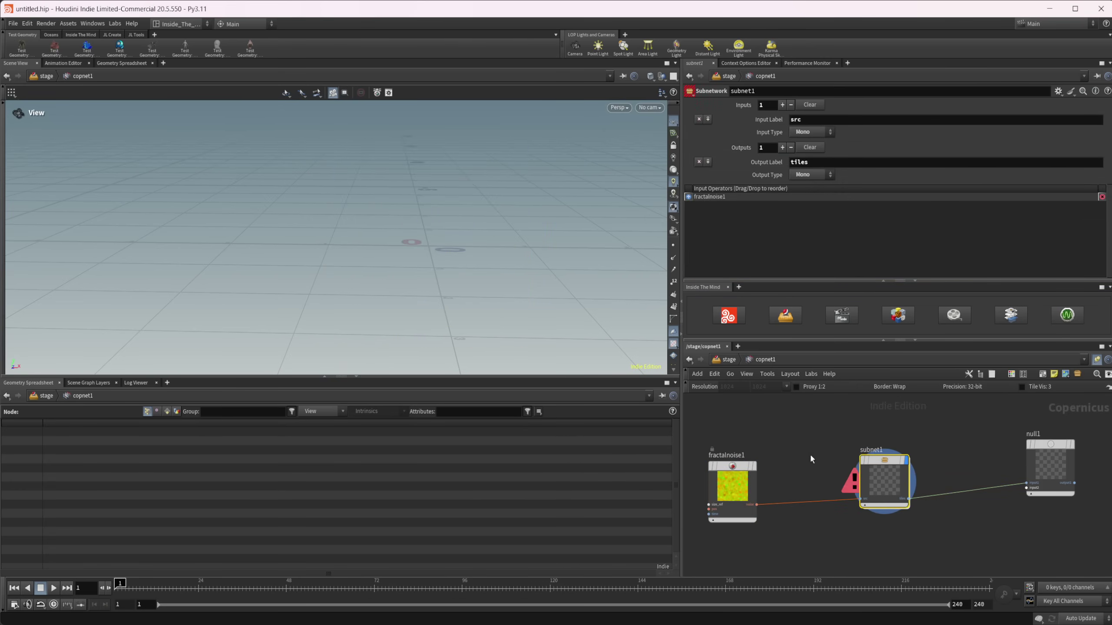
- Try the RGB and RGBA signatures on the fractal noise, set it back to Mono, and select the subnet
{"action": "left_click", "coordinate": [731, 486]}
{"action": "left_click", "coordinate": [772, 106]}
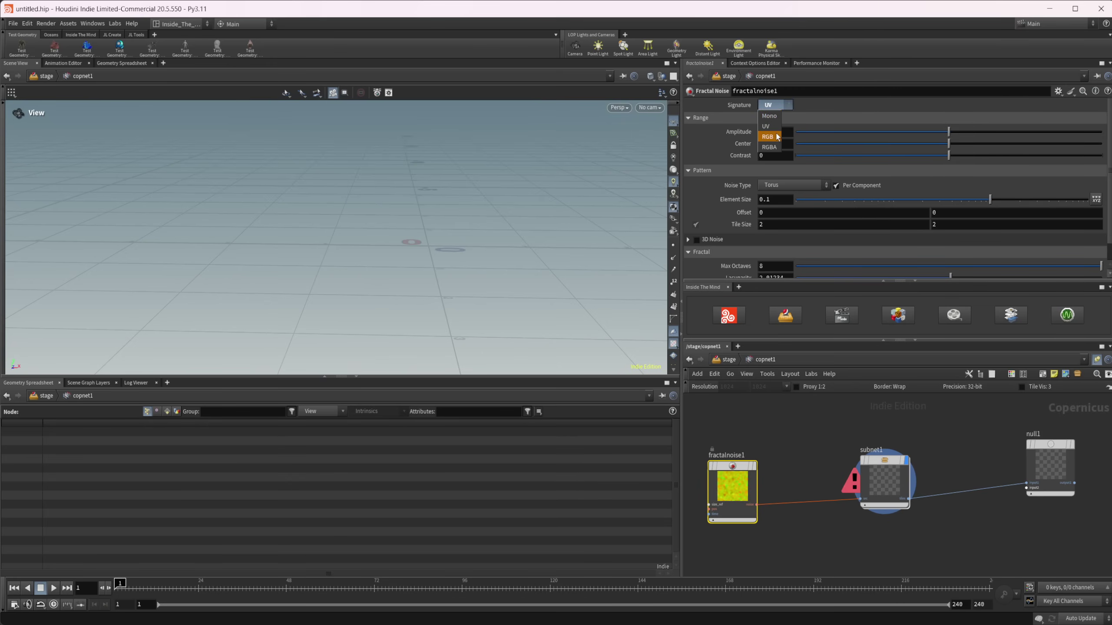
{"action": "left_click", "coordinate": [778, 137]}
{"action": "left_click", "coordinate": [773, 106]}
{"action": "left_click", "coordinate": [769, 147]}
{"action": "left_click", "coordinate": [772, 106]}
{"action": "left_click", "coordinate": [769, 116]}
{"action": "left_click", "coordinate": [889, 482]}
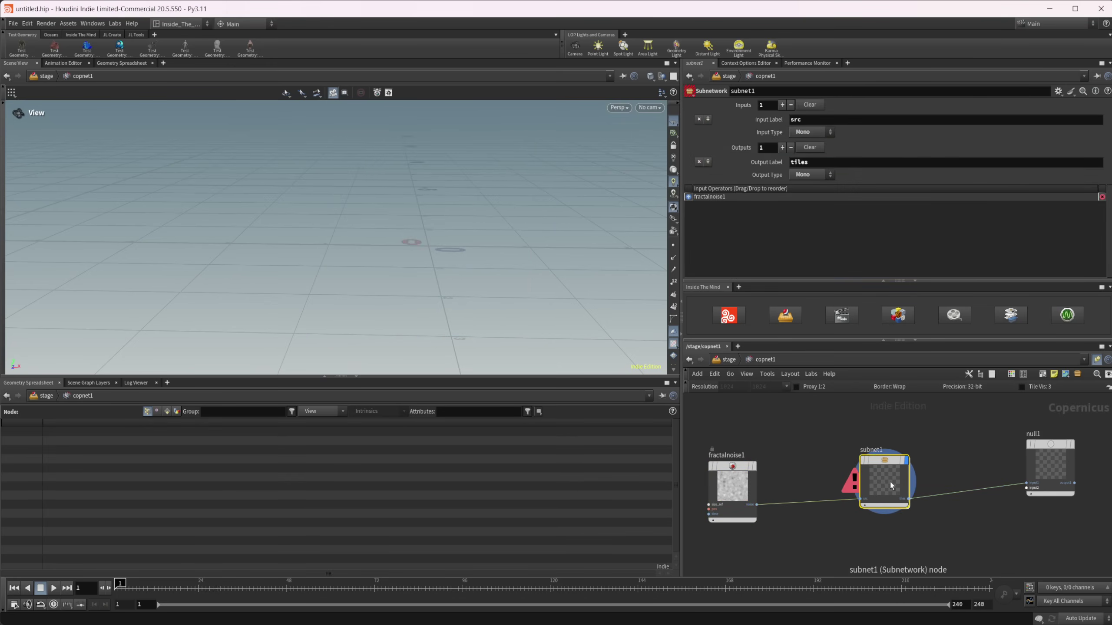
- Inside the subnet, insert a Switch by Type node on the wire between the input and the stamp points node
{"action": "double_click", "coordinate": [890, 482]}
{"action": "left_click", "coordinate": [746, 506]}
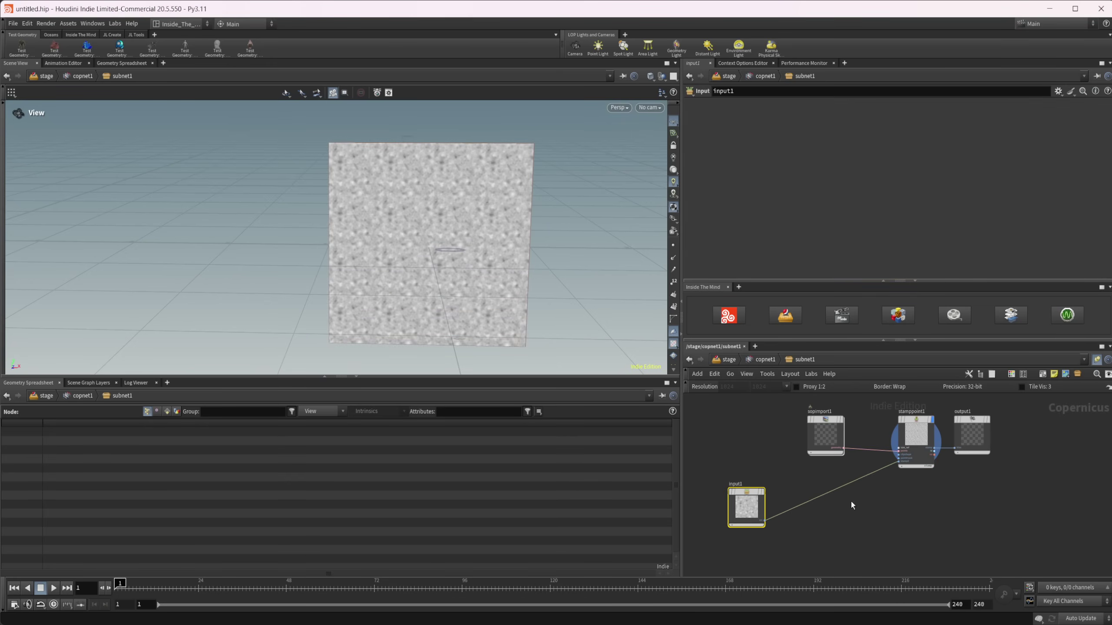
{"action": "key", "text": "Tab"}
{"action": "type", "text": "swit"}
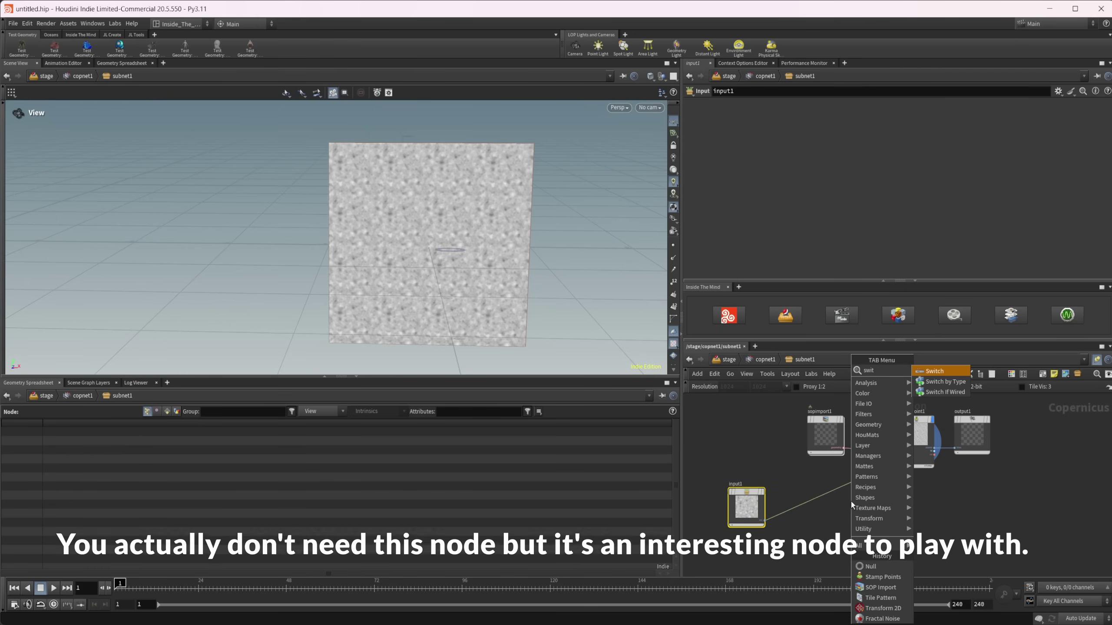
{"action": "key", "text": "Down"}
{"action": "key", "text": "Return"}
{"action": "left_click", "coordinate": [819, 483]}
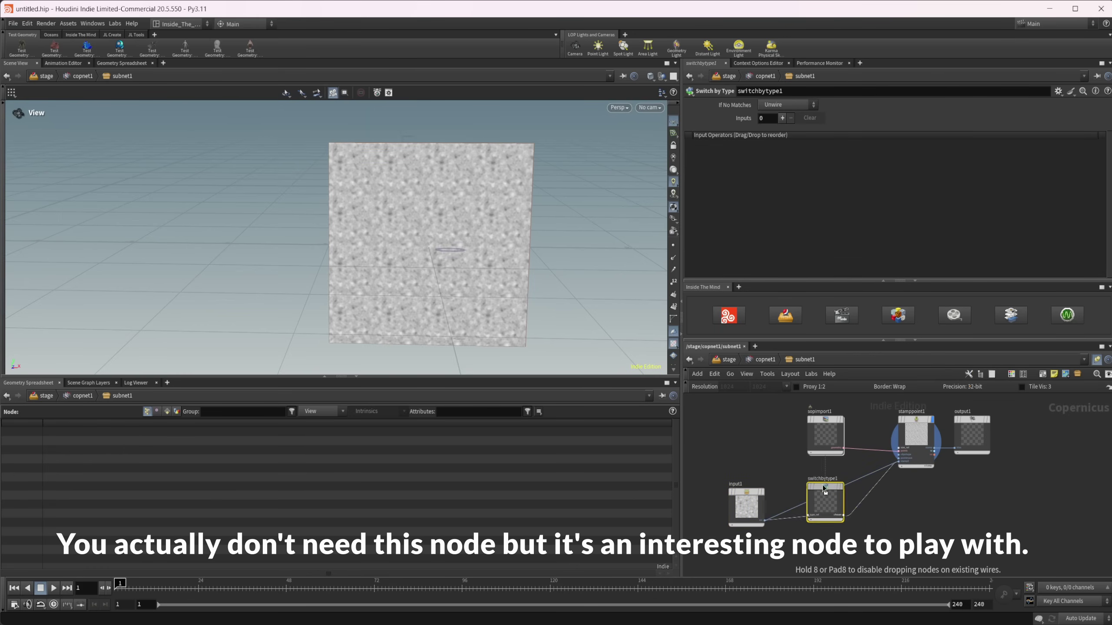
{"action": "left_click_drag", "start_coordinate": [820, 483], "coordinate": [828, 499]}
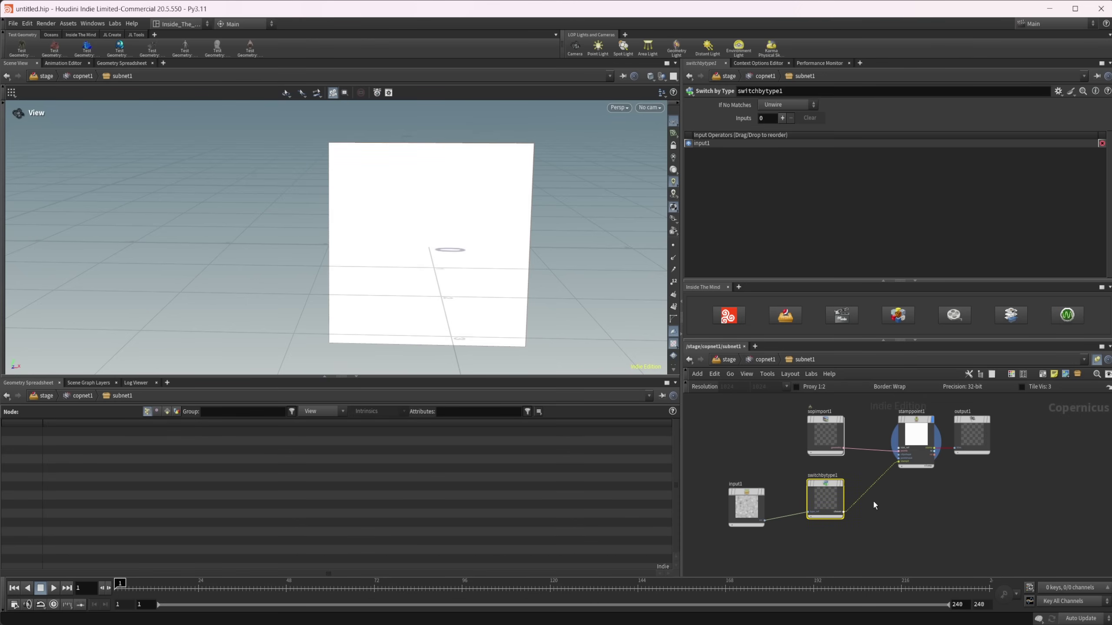
- Add one choice input to the Switch by Type node and connect the subnet's input node to it as well
{"action": "scroll", "coordinate": [876, 497], "scroll_direction": "up", "scroll_amount": 3}
{"action": "middle_click_drag", "start_coordinate": [883, 513], "coordinate": [912, 516]}
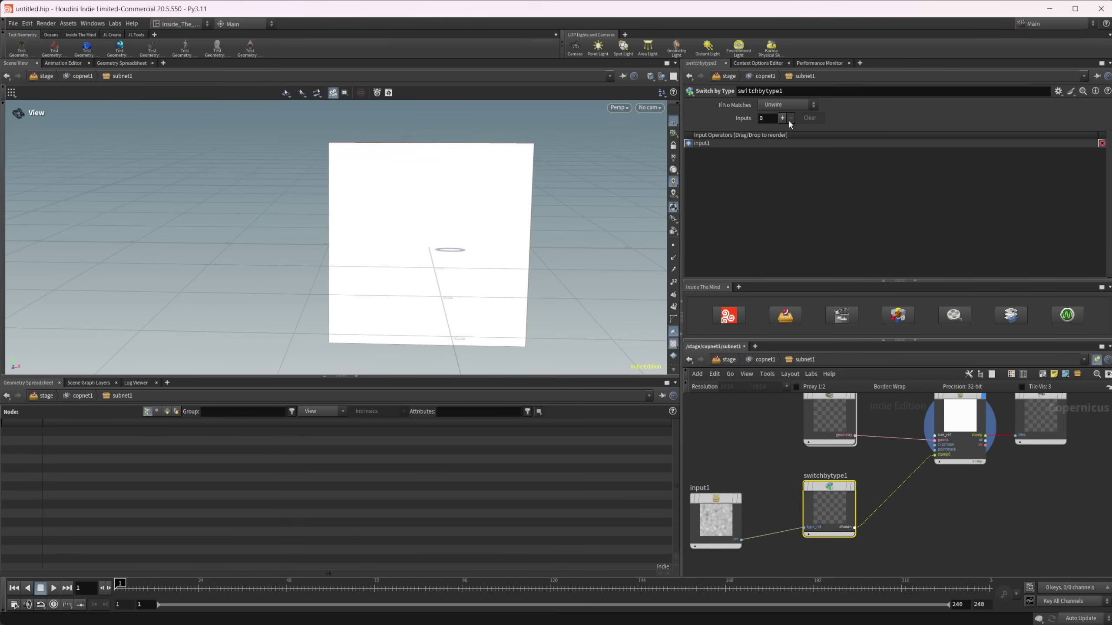
{"action": "left_click", "coordinate": [782, 118]}
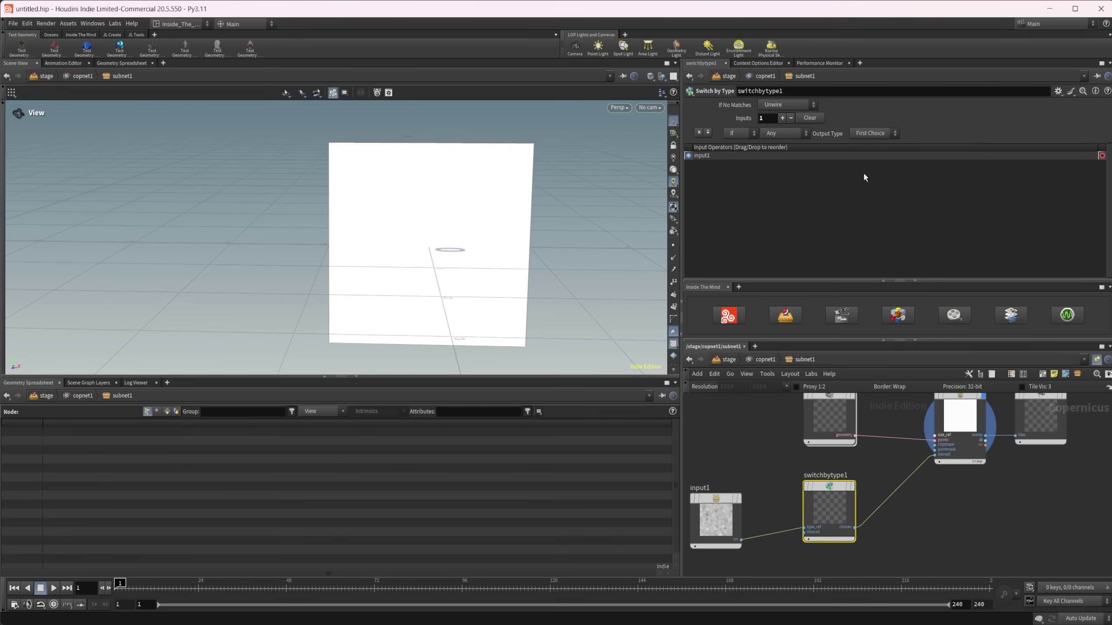
{"action": "scroll", "coordinate": [774, 481], "scroll_direction": "up", "scroll_amount": 3}
{"action": "left_click_drag", "start_coordinate": [781, 466], "coordinate": [870, 457]}
{"action": "scroll", "coordinate": [913, 539], "scroll_direction": "down", "scroll_amount": 3}
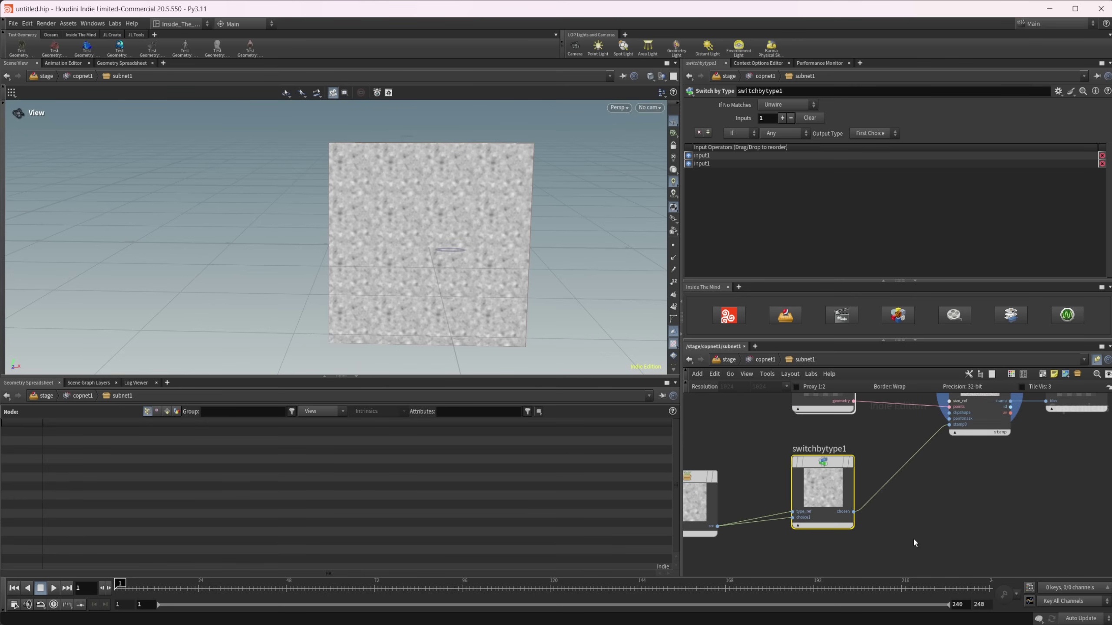
{"action": "scroll", "coordinate": [918, 535], "scroll_direction": "down", "scroll_amount": 1}
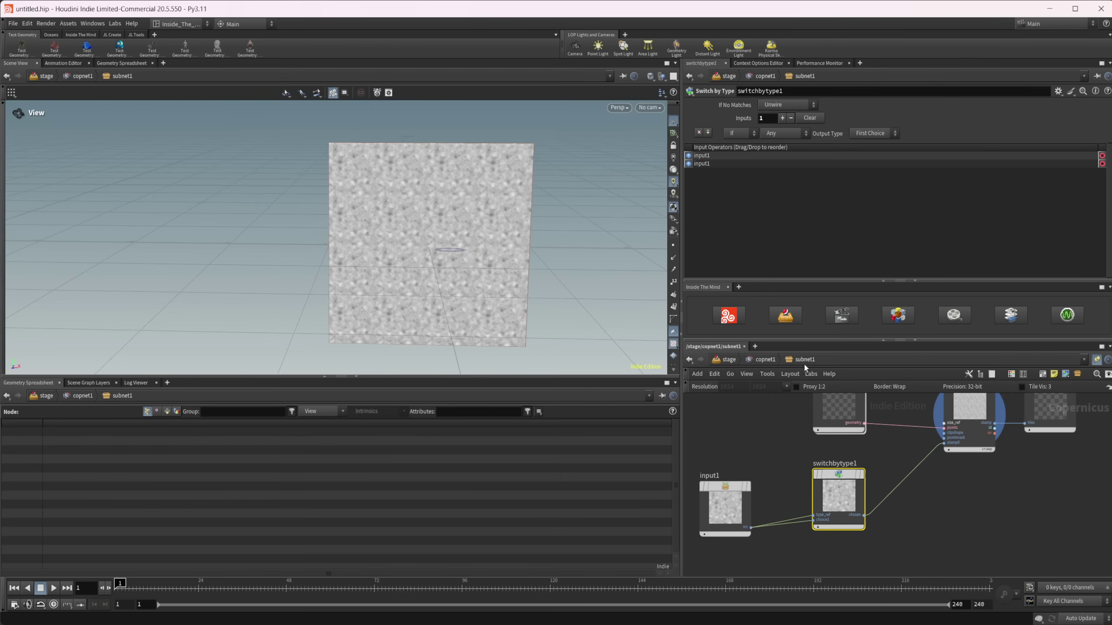
- Return to the parent network and create a digital asset from the subnet labelled "Example", without the type category in its file name
{"action": "left_click", "coordinate": [775, 363]}
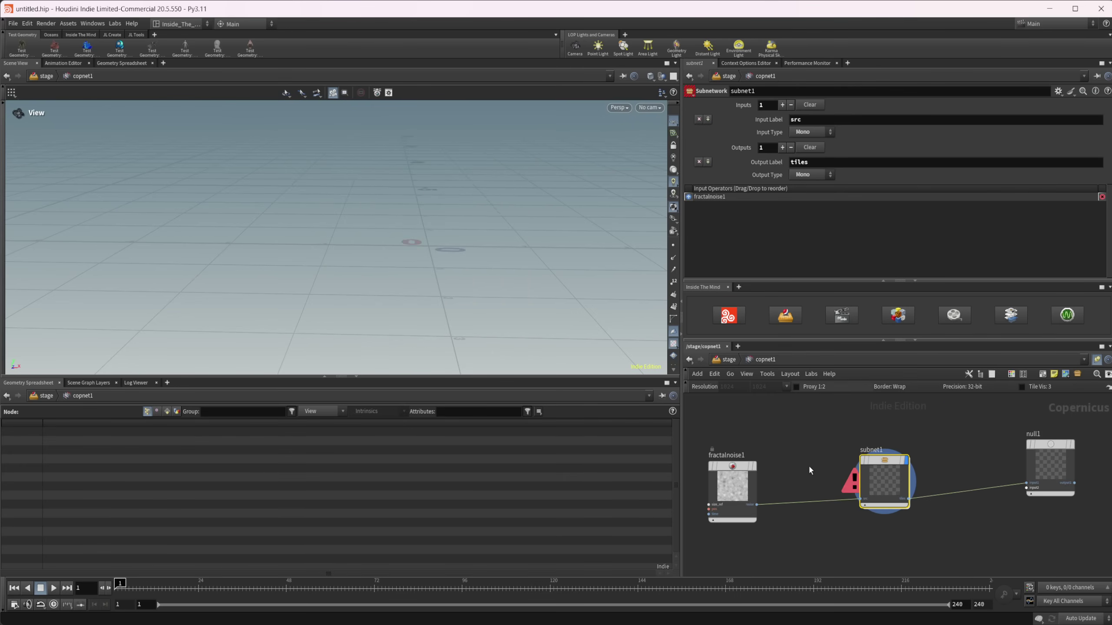
{"action": "right_click", "coordinate": [889, 481]}
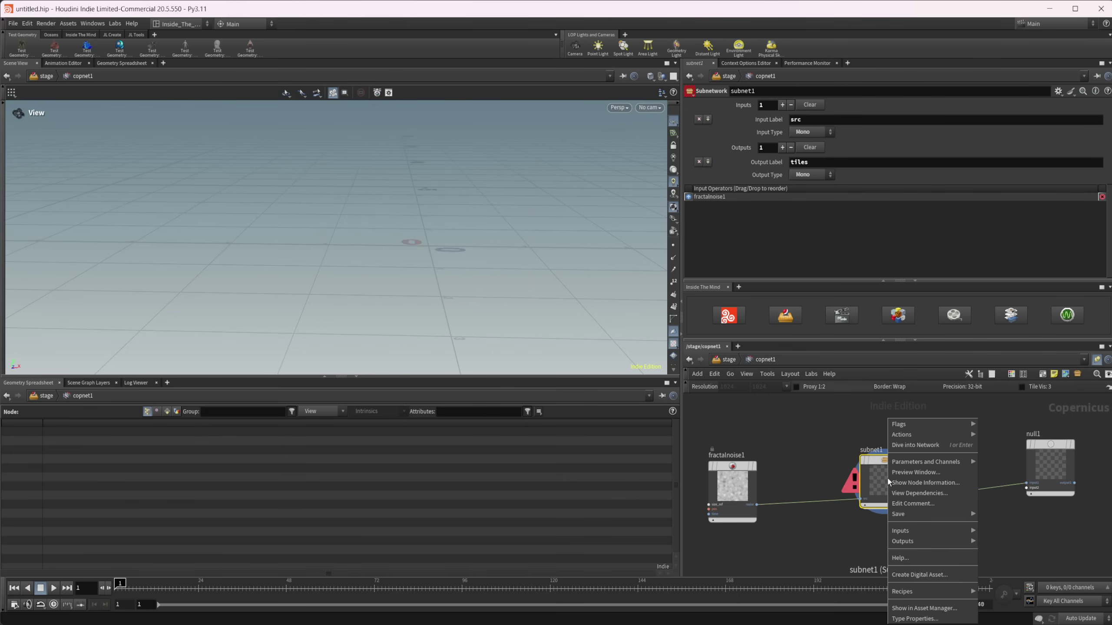
{"action": "left_click", "coordinate": [920, 574]}
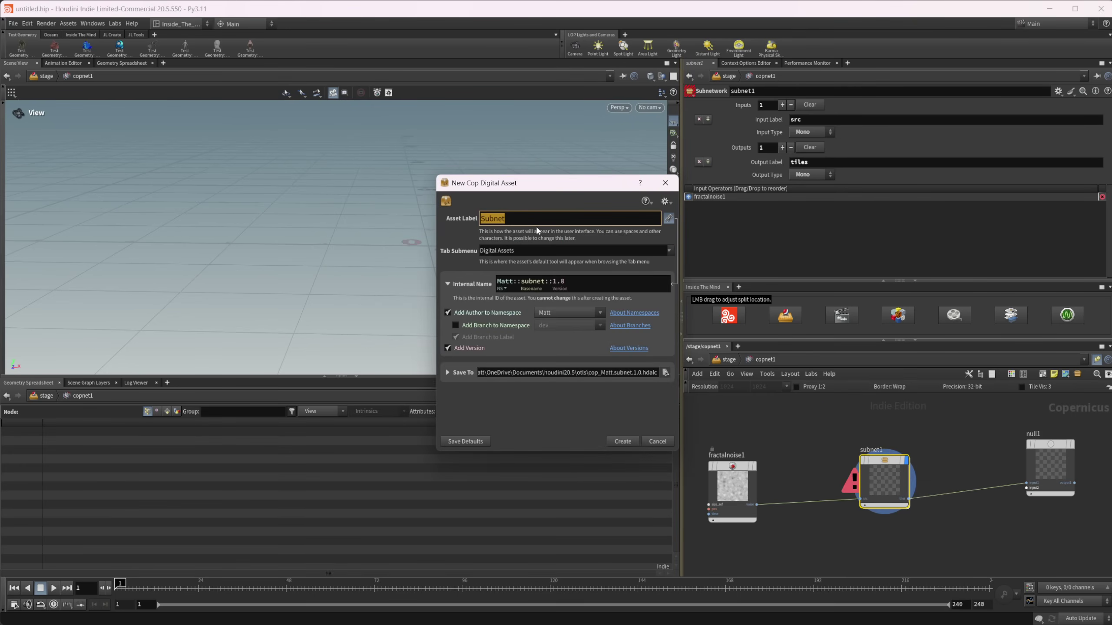
{"action": "type", "text": "Example"}
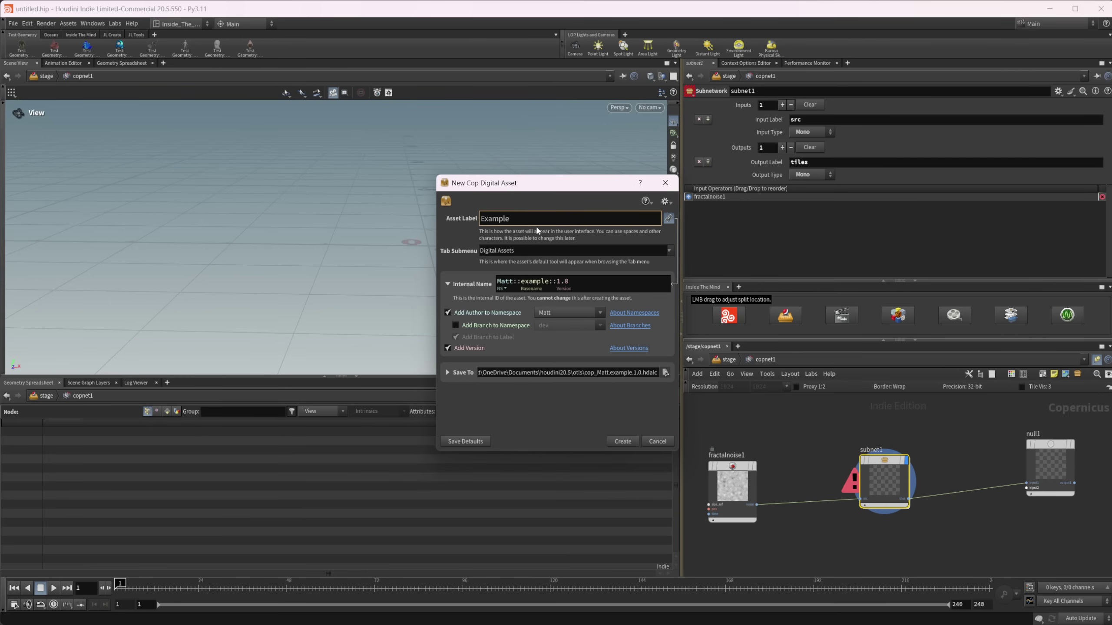
{"action": "left_click", "coordinate": [448, 372]}
{"action": "left_click", "coordinate": [632, 400]}
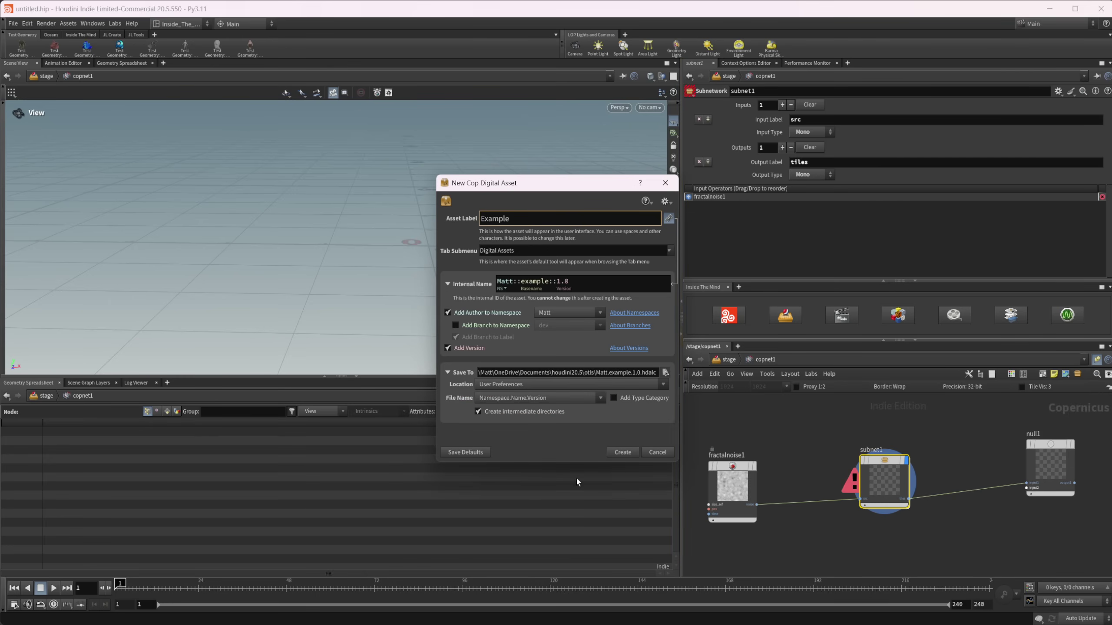
{"action": "left_click", "coordinate": [623, 453]}
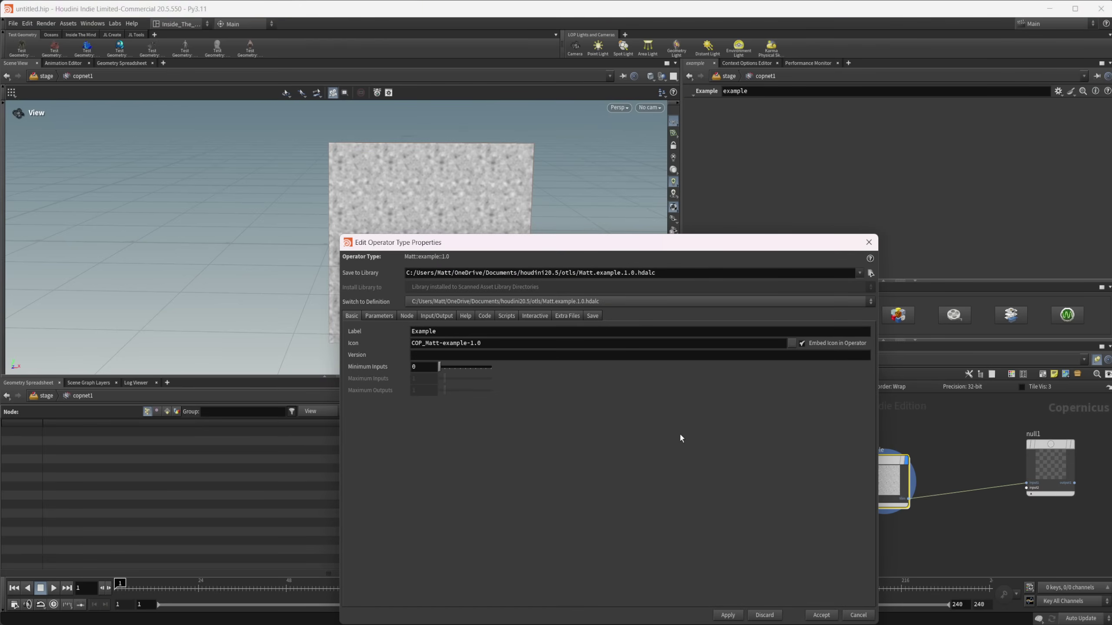
- Add three new signatures in the Example asset's input/output properties
{"action": "left_click_drag", "start_coordinate": [563, 253], "coordinate": [467, 179]}
{"action": "left_click", "coordinate": [340, 242]}
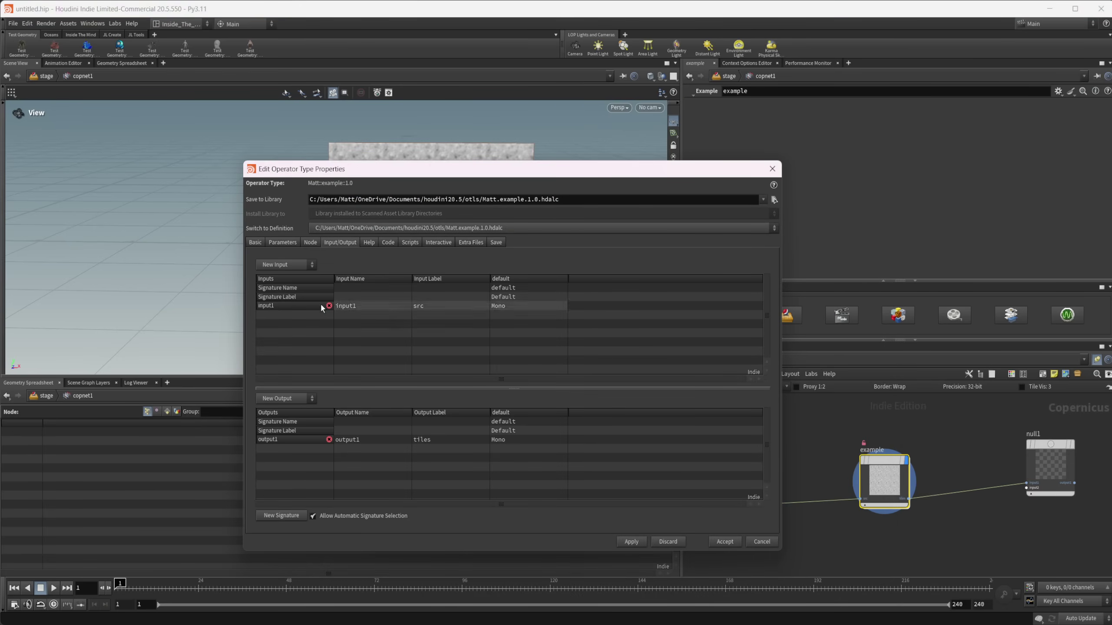
{"action": "left_click", "coordinate": [292, 520]}
{"action": "left_click", "coordinate": [294, 520]}
{"action": "left_click", "coordinate": [294, 521]}
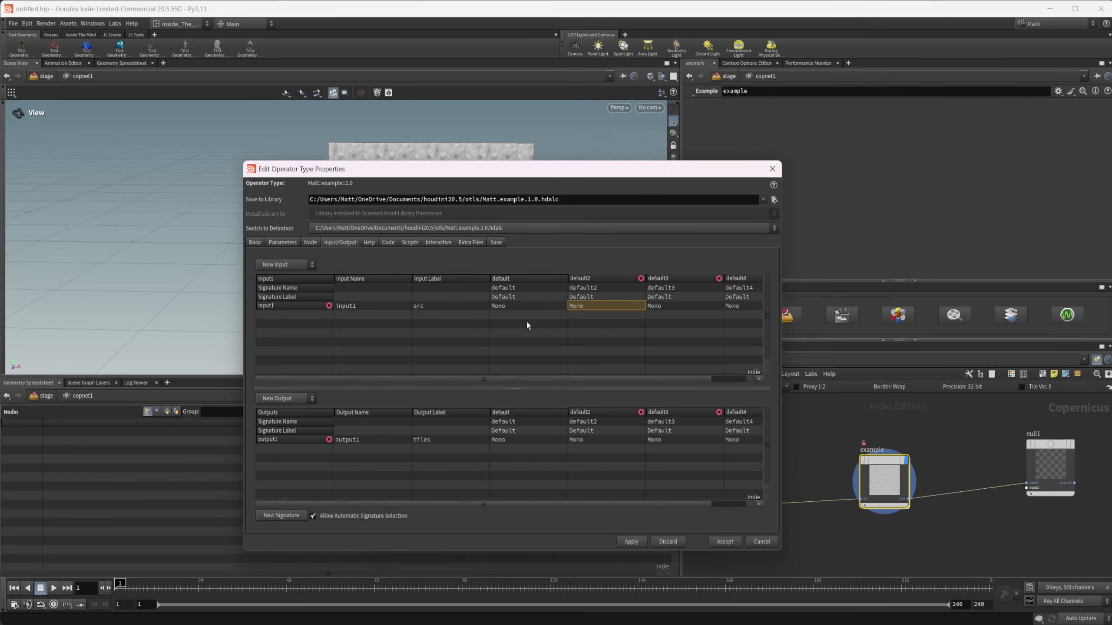
- Label the default signature "Mono" and set the second signature's input type to UV
{"action": "double_click", "coordinate": [501, 297]}
{"action": "type", "text": "Mono"}
{"action": "key", "text": "Return"}
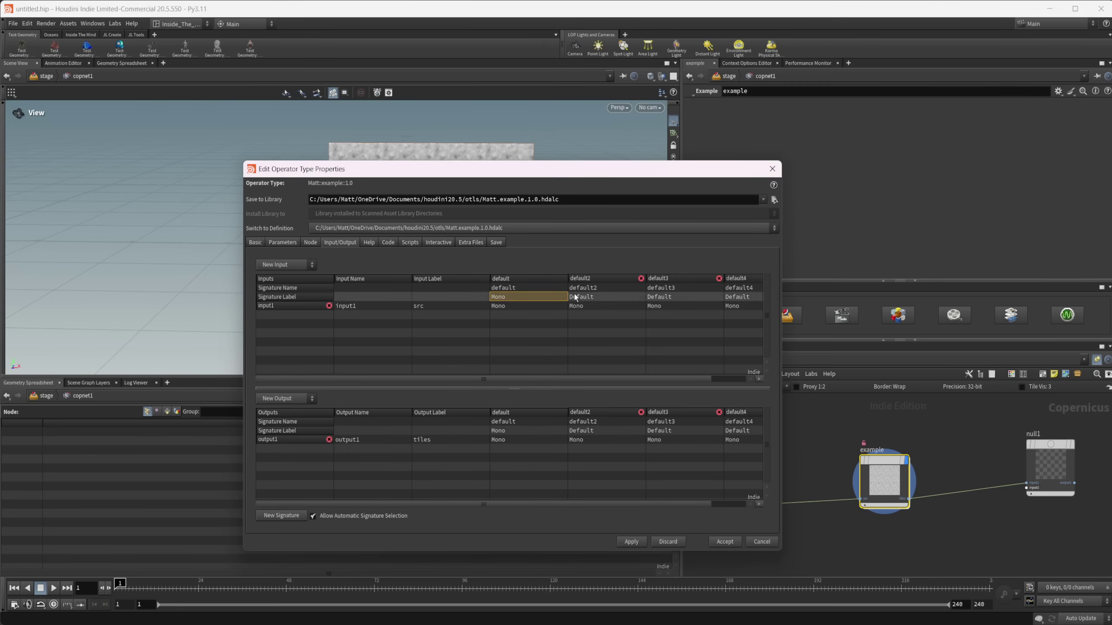
{"action": "left_click", "coordinate": [541, 286]}
{"action": "double_click", "coordinate": [613, 295]}
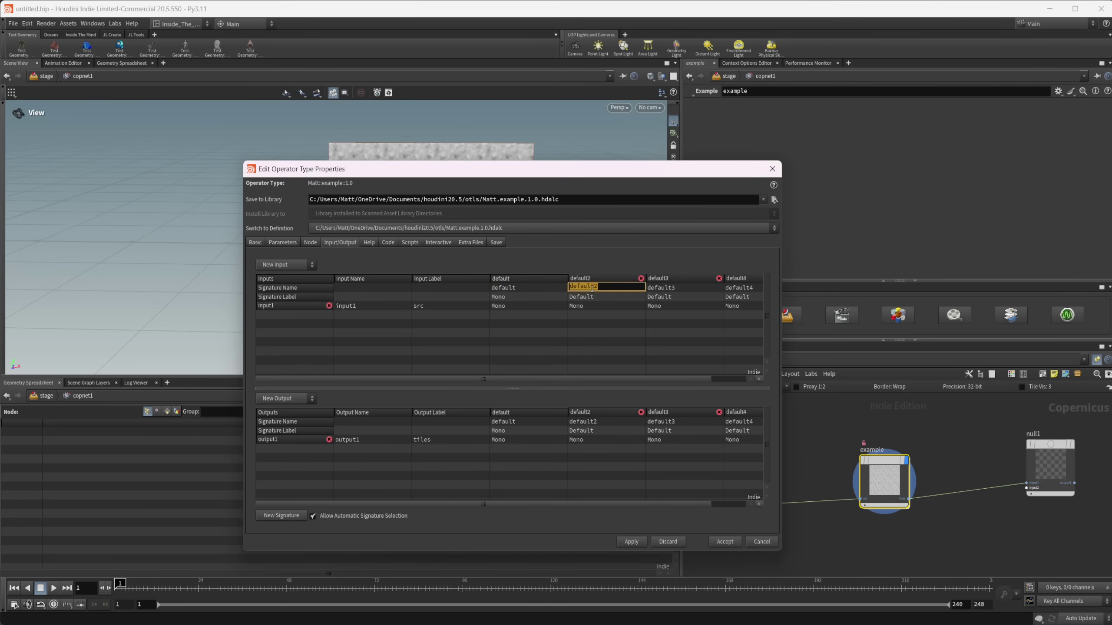
{"action": "left_click", "coordinate": [590, 307]}
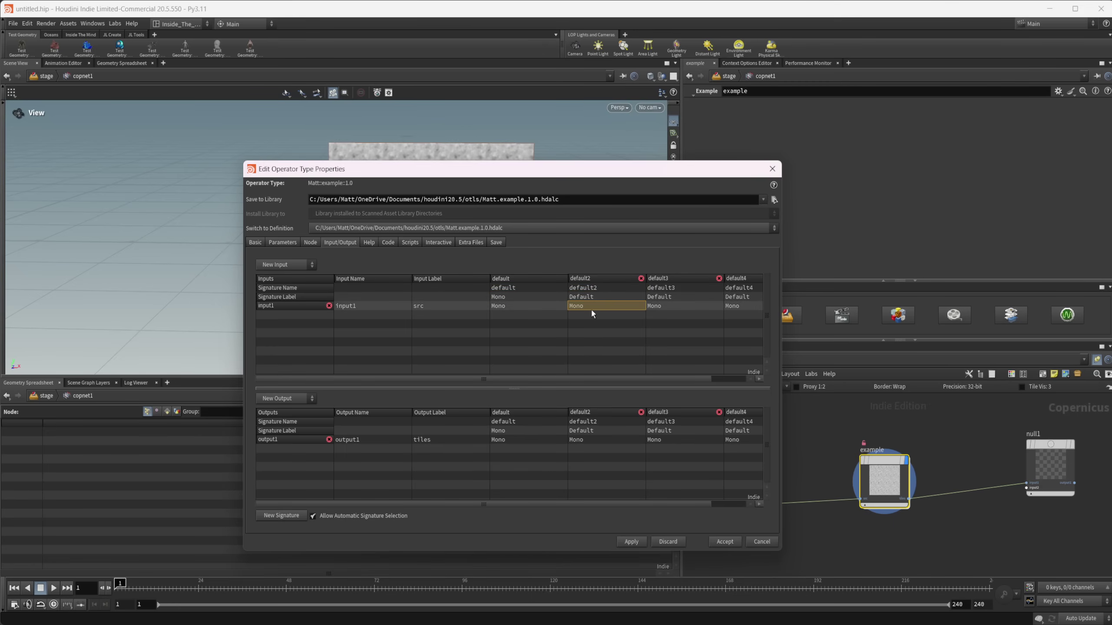
{"action": "left_click", "coordinate": [589, 308]}
{"action": "left_click", "coordinate": [584, 346]}
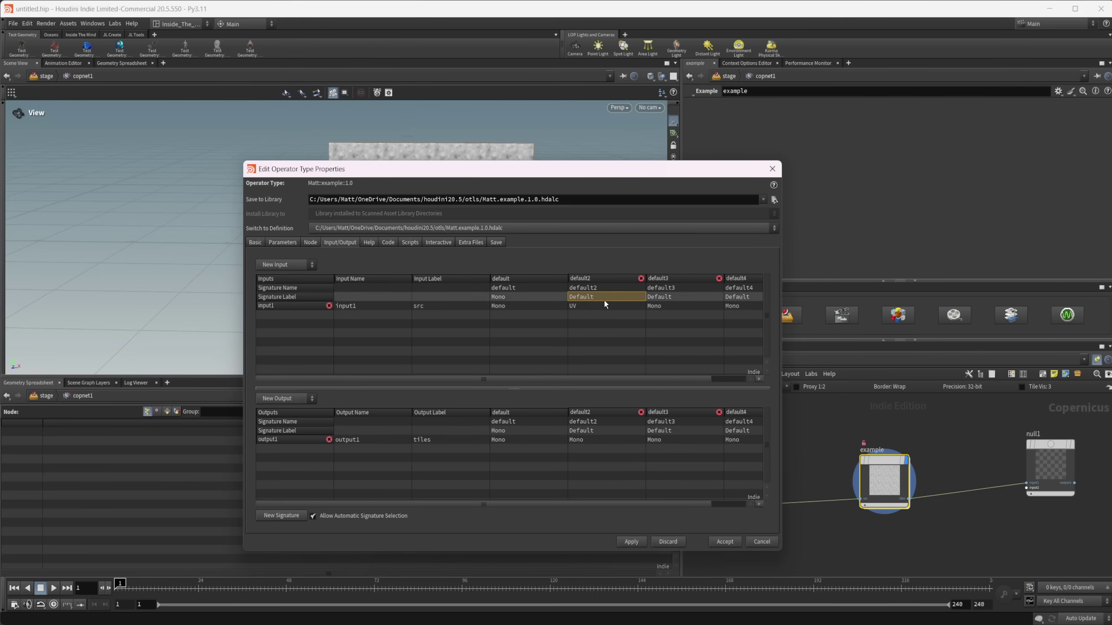
- Set both the label and the name of the second signature to "UV"
{"action": "double_click", "coordinate": [604, 298]}
{"action": "type", "text": "UVC"}
{"action": "key", "text": "Return"}
{"action": "double_click", "coordinate": [603, 289]}
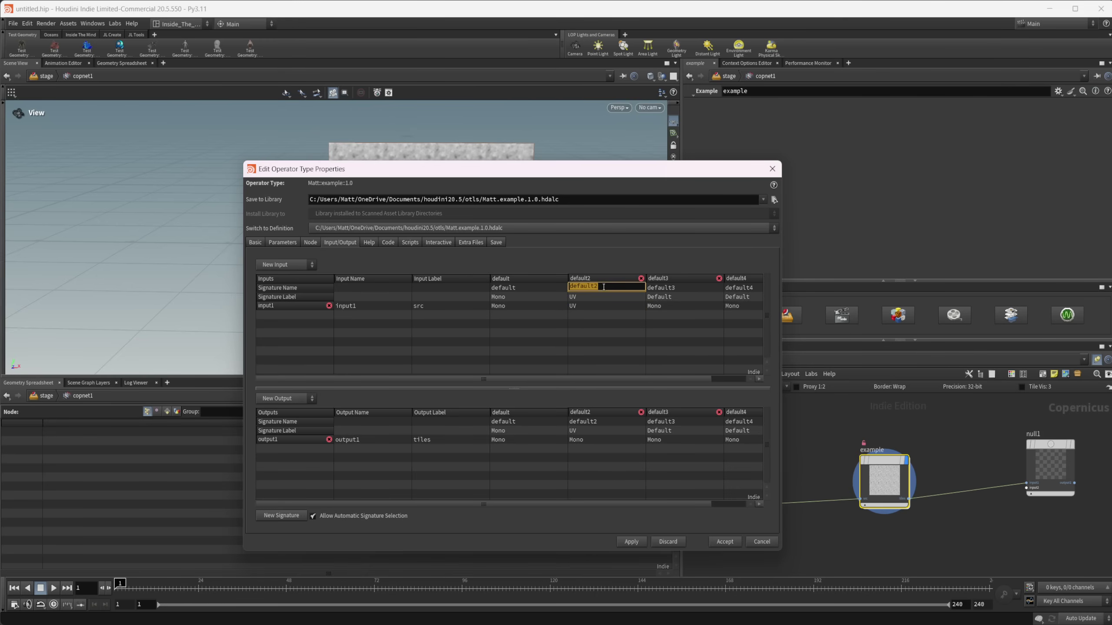
{"action": "type", "text": "UV"}
{"action": "key", "text": "Tab"}
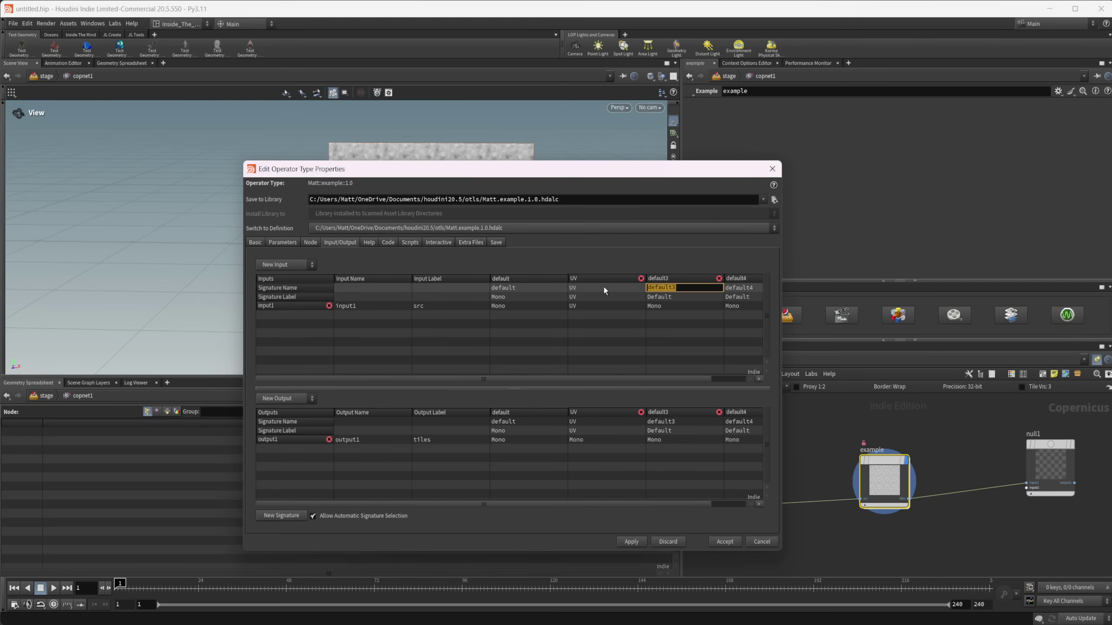
- Name and label the third signature "RGB" and the fourth signature "RGBA"
{"action": "type", "text": "RGB"}
{"action": "key", "text": "Tab"}
{"action": "type", "text": "RGB"}
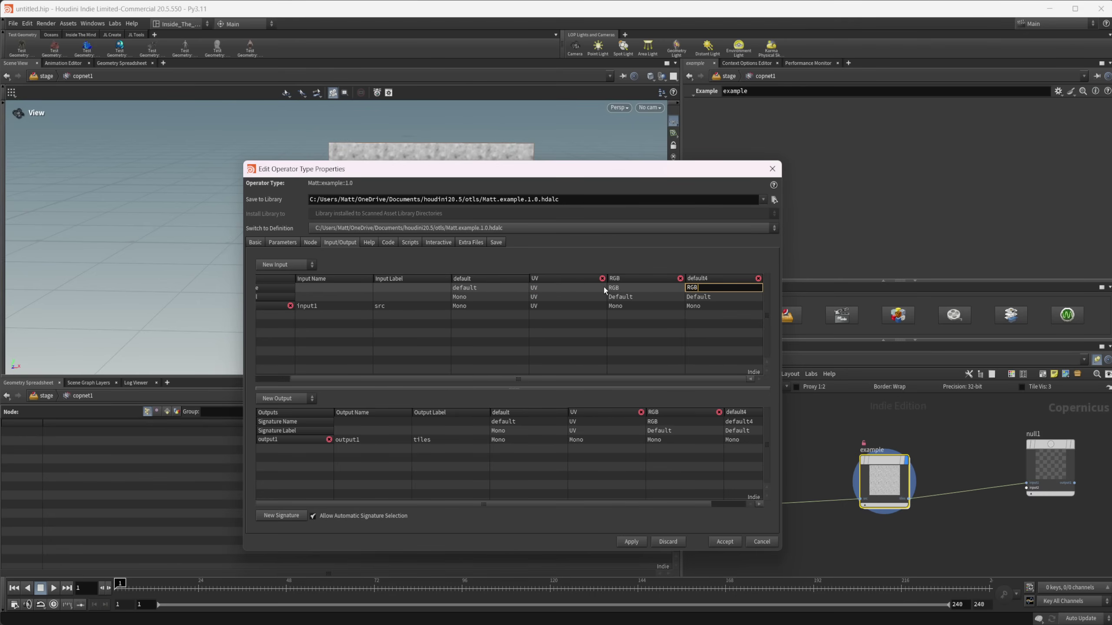
{"action": "type", "text": "A"}
{"action": "key", "text": "Tab"}
{"action": "key", "text": "Tab"}
{"action": "key", "text": "Tab"}
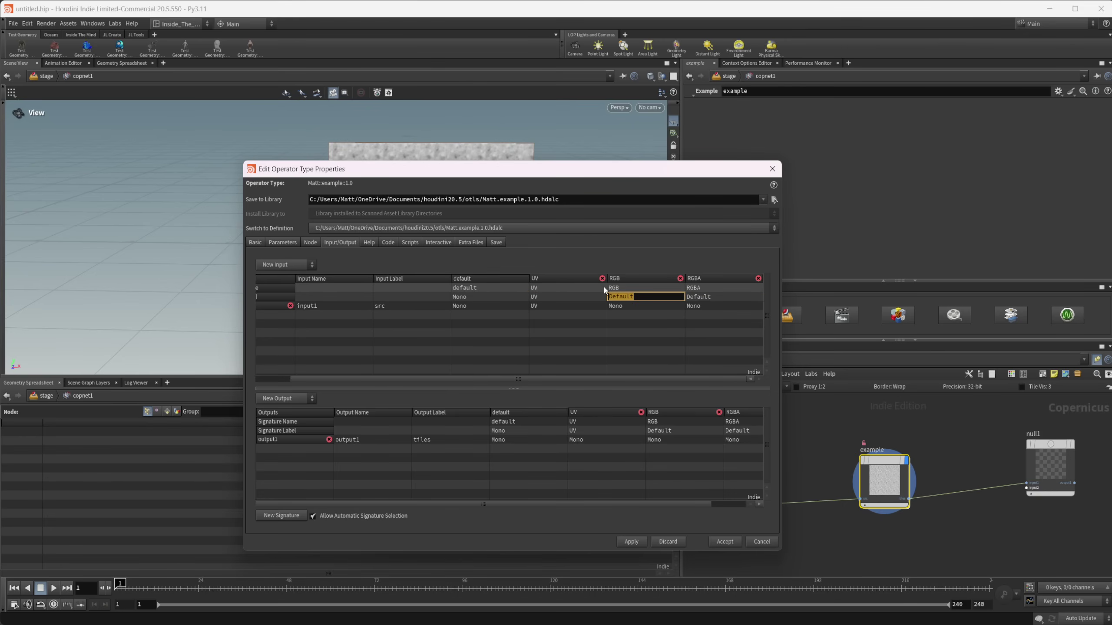
{"action": "type", "text": "RGB"}
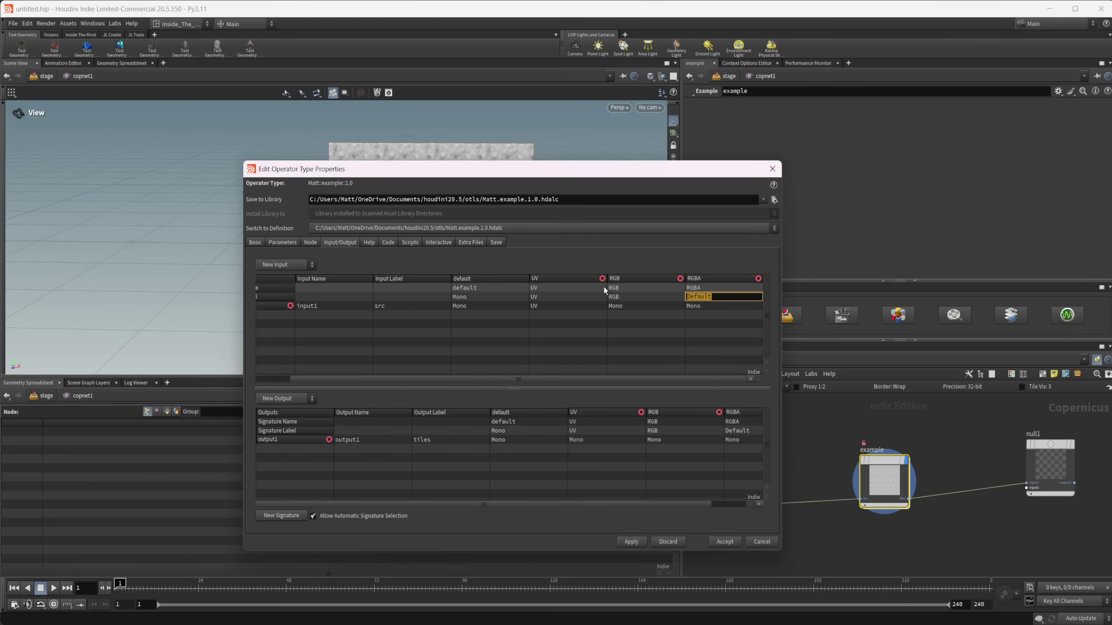
{"action": "type", "text": "RGBA"}
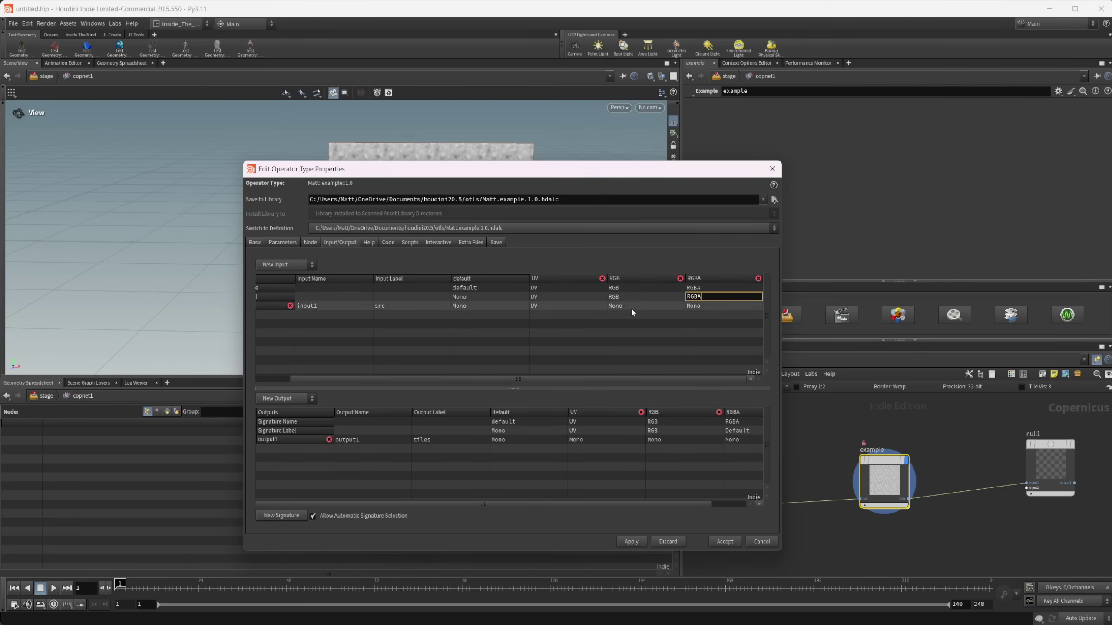
- Set the input type to RGB for the third signature and RGBA for the fourth
{"action": "left_click", "coordinate": [636, 306]}
{"action": "left_click", "coordinate": [636, 307]}
{"action": "left_click", "coordinate": [638, 360]}
{"action": "left_click", "coordinate": [721, 308]}
{"action": "left_click", "coordinate": [720, 307]}
{"action": "left_click", "coordinate": [700, 367]}
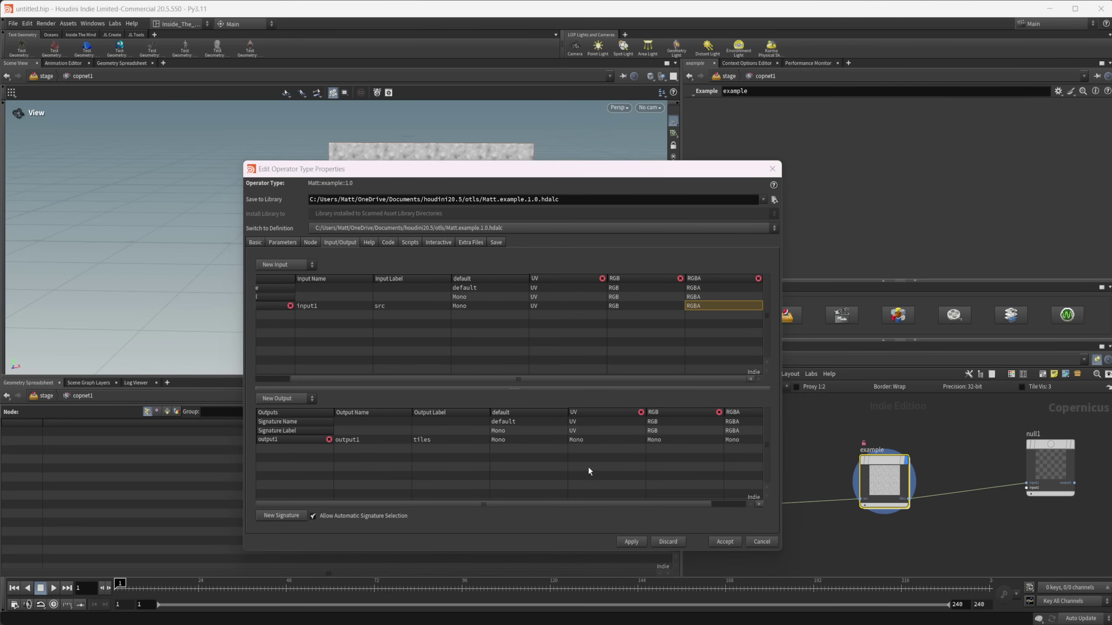
- Set the output types of the second to fourth signatures to UV, RGB and RGBA, and accept the asset properties
{"action": "scroll", "coordinate": [577, 506], "scroll_direction": "right", "scroll_amount": 2}
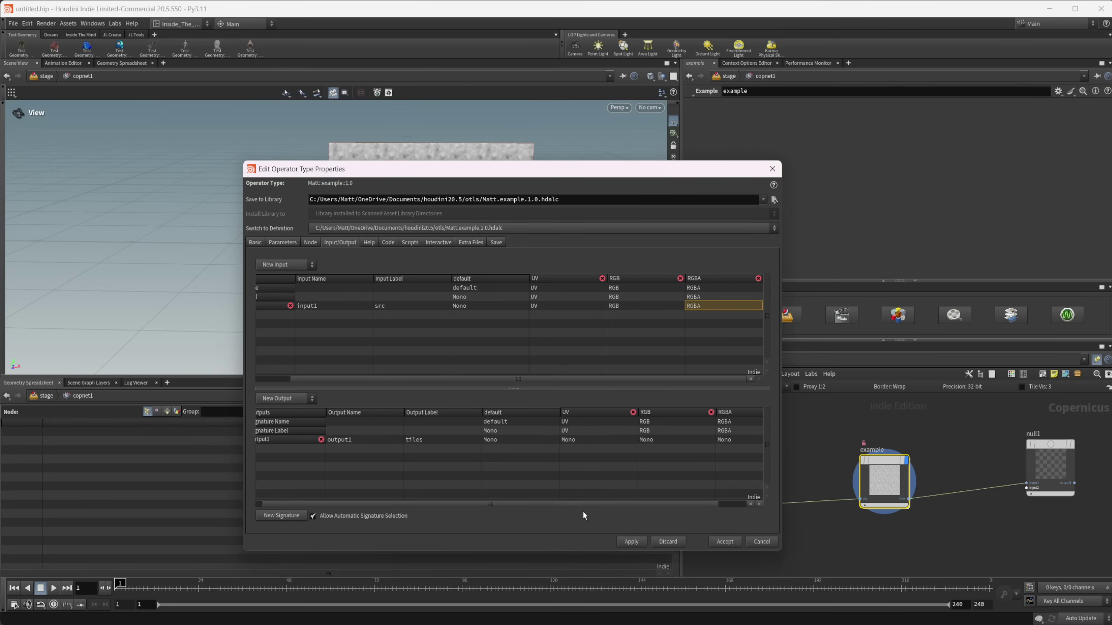
{"action": "double_click", "coordinate": [589, 441]}
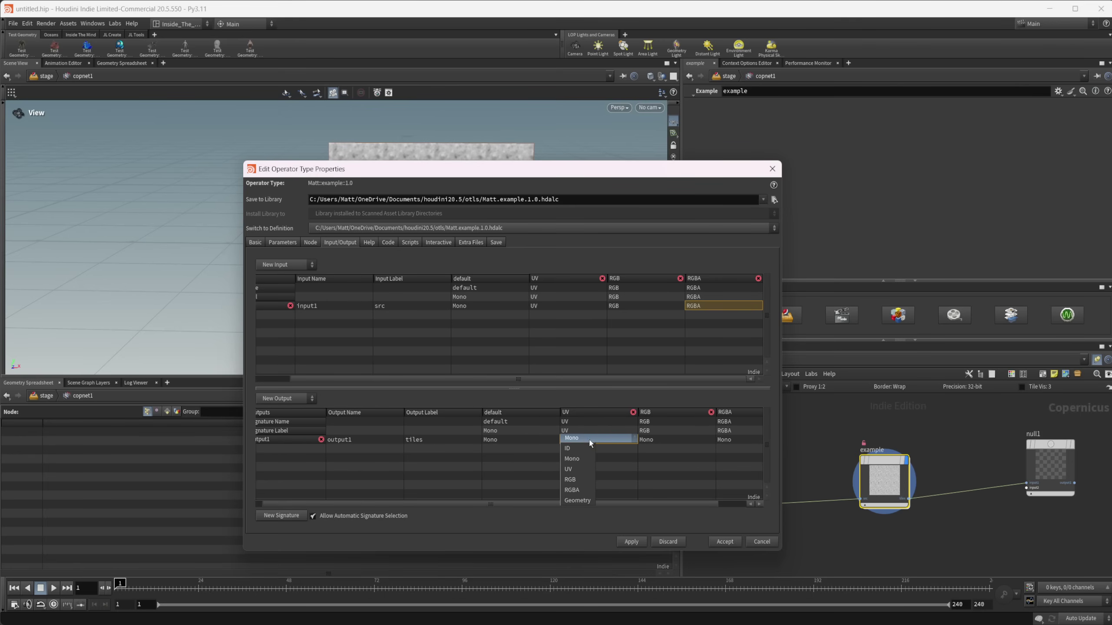
{"action": "left_click", "coordinate": [577, 470]}
{"action": "double_click", "coordinate": [660, 439]}
{"action": "left_click", "coordinate": [661, 483]}
{"action": "double_click", "coordinate": [733, 441]}
{"action": "left_click", "coordinate": [730, 489]}
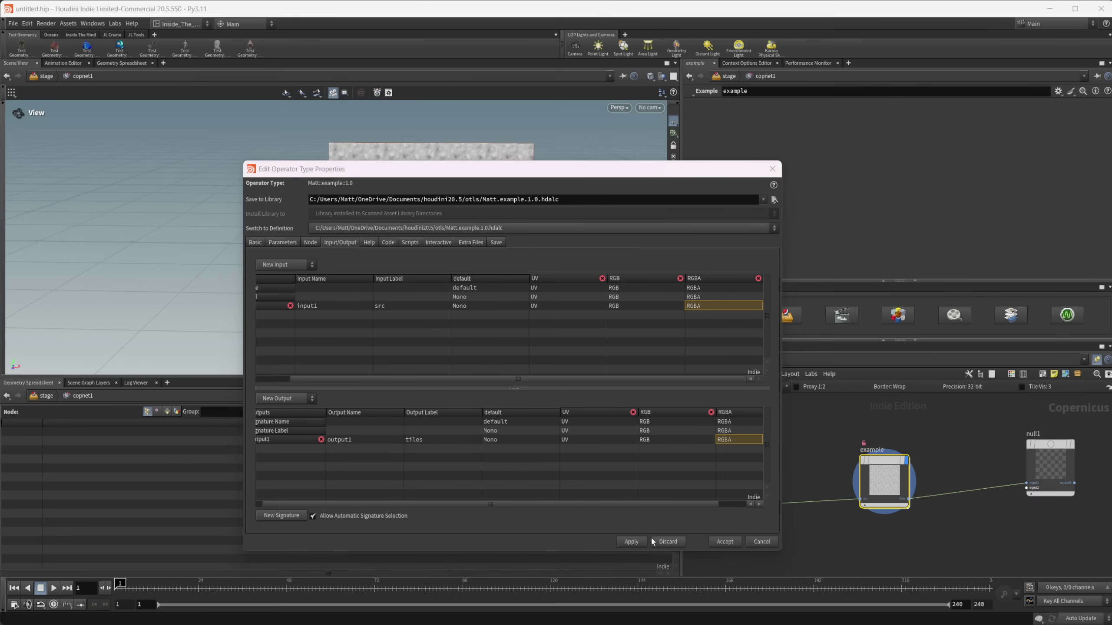
{"action": "left_click", "coordinate": [724, 542]}
- Match the example node to its current definition and check its available signature options
{"action": "right_click", "coordinate": [881, 503]}
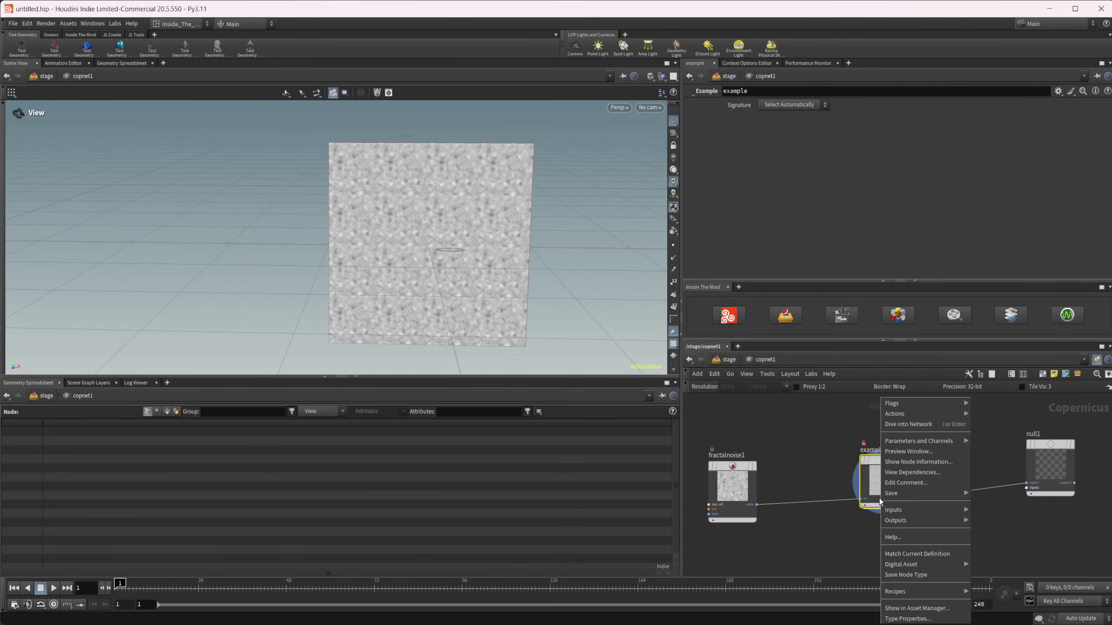
{"action": "left_click", "coordinate": [929, 554]}
{"action": "middle_click_drag", "start_coordinate": [923, 545], "coordinate": [872, 527]}
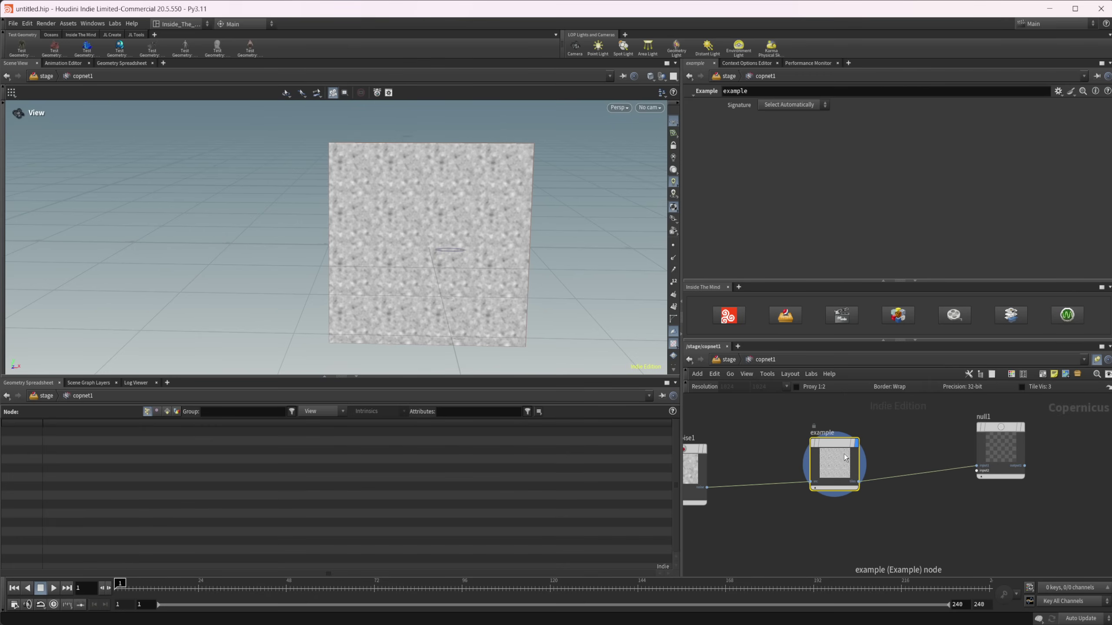
{"action": "left_click", "coordinate": [801, 106]}
{"action": "left_click", "coordinate": [860, 176]}
- Open the parameter interface editor for the example node and move its window clear of the network
{"action": "right_click", "coordinate": [844, 466]}
{"action": "key", "text": "Escape"}
{"action": "left_click", "coordinate": [1058, 91]}
{"action": "left_click", "coordinate": [1065, 105]}
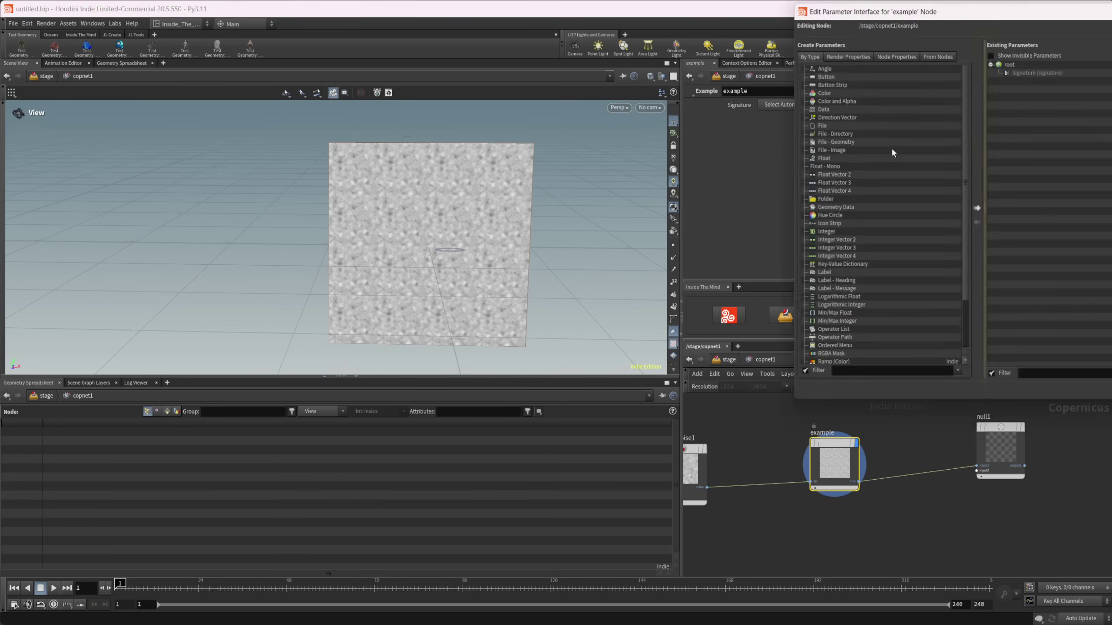
{"action": "left_click_drag", "start_coordinate": [996, 7], "coordinate": [301, 109]}
- Allow editing of the example asset's contents and go to grid1 inside its sopimport1 node
{"action": "double_click", "coordinate": [823, 462]}
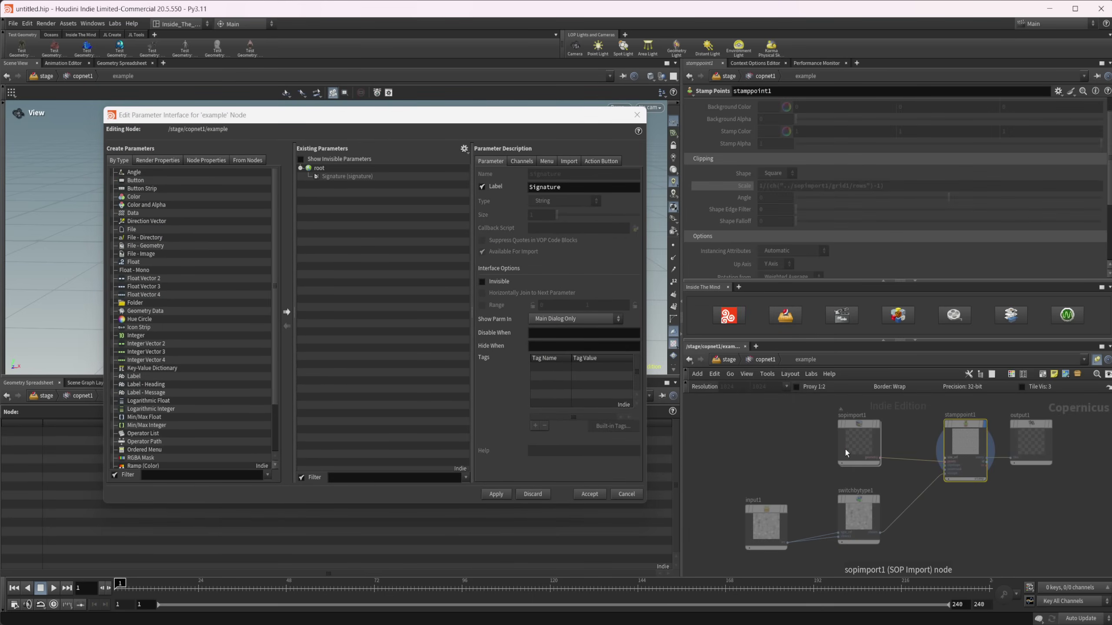
{"action": "double_click", "coordinate": [847, 449]}
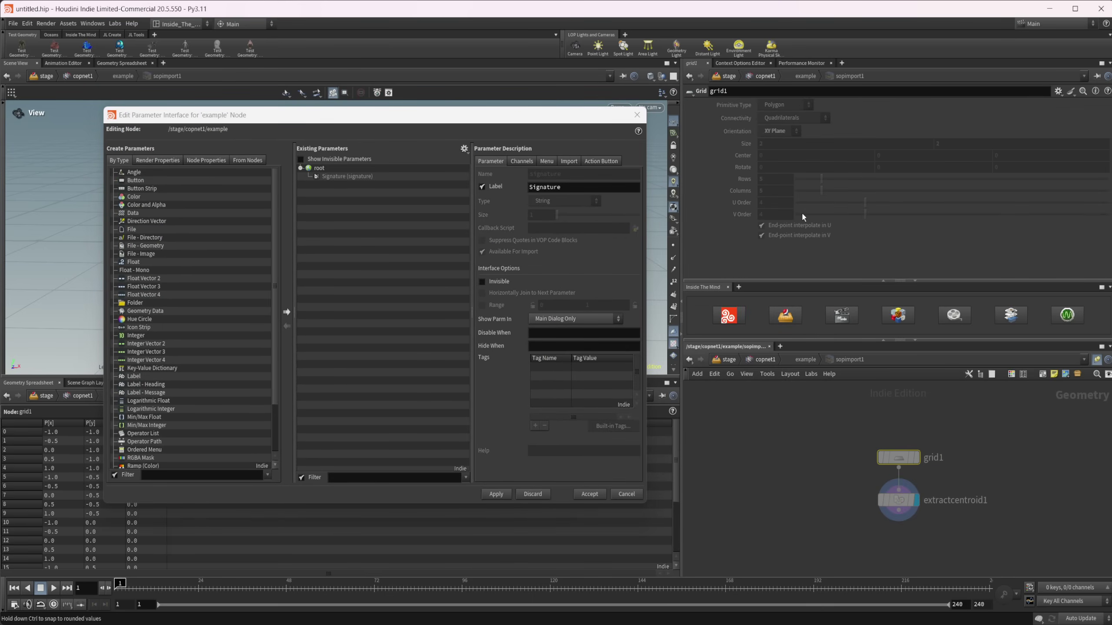
{"action": "left_click", "coordinate": [766, 361]}
{"action": "right_click", "coordinate": [849, 464]}
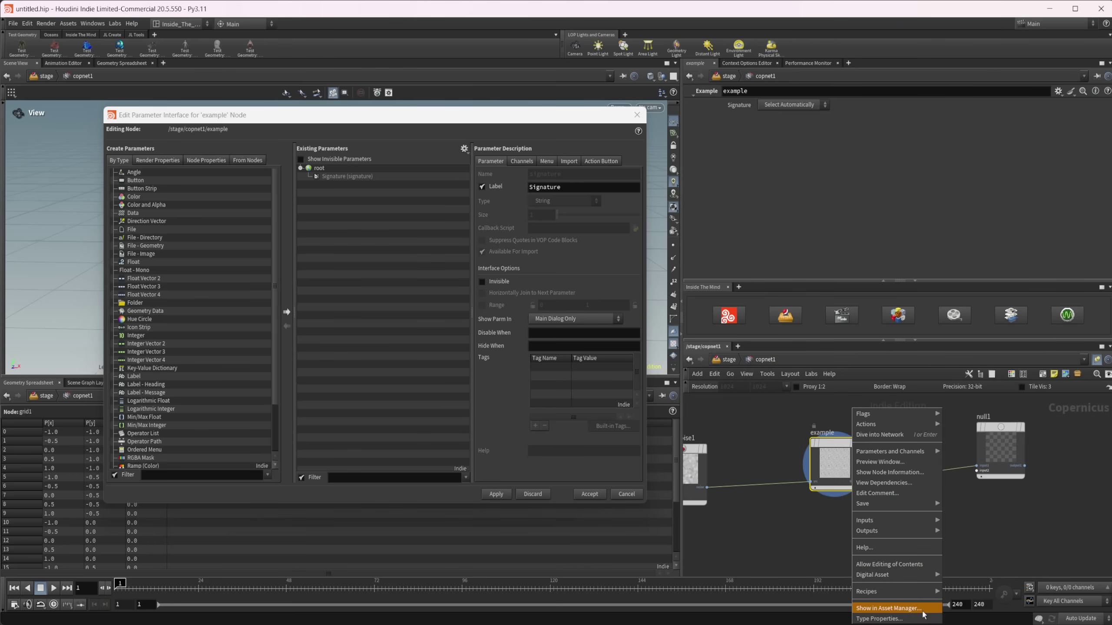
{"action": "mouse_move", "coordinate": [915, 574]}
{"action": "left_click", "coordinate": [843, 468]}
{"action": "double_click", "coordinate": [840, 465]}
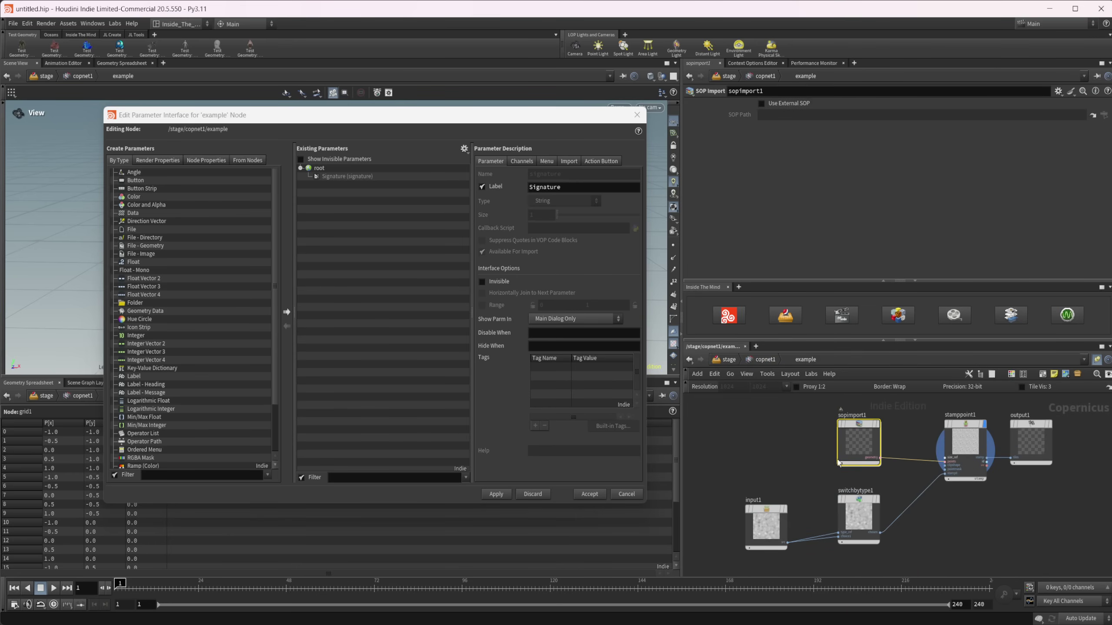
{"action": "double_click", "coordinate": [848, 442]}
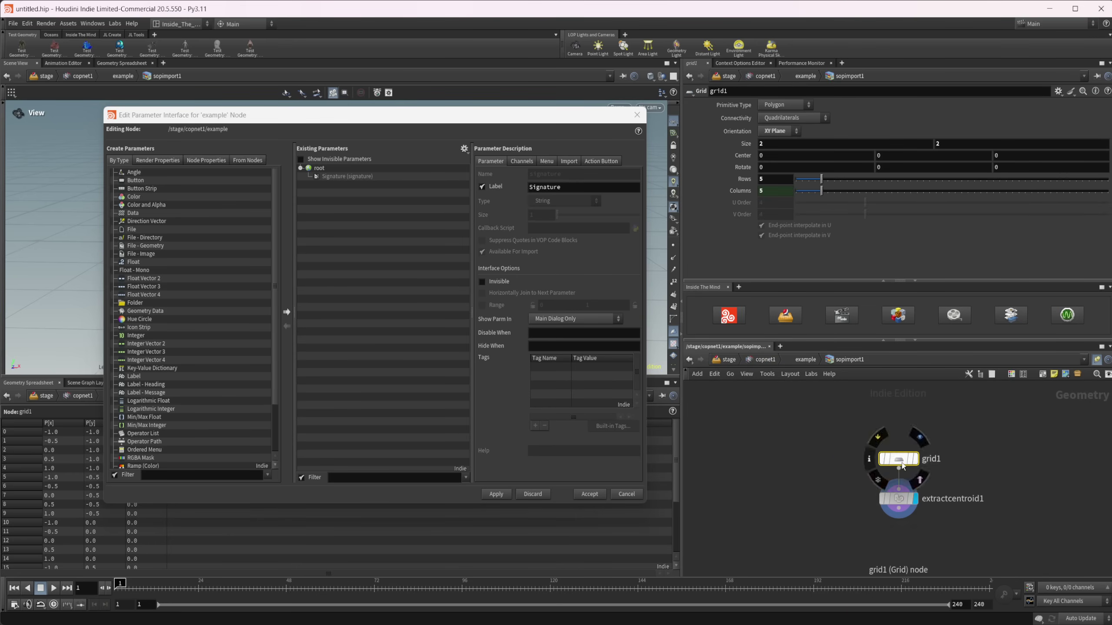
- Expose grid1's Rows parameter on the example node's interface, accept the change, and return to copnet1
{"action": "left_click_drag", "start_coordinate": [744, 178], "coordinate": [342, 176]}
{"action": "left_click", "coordinate": [577, 497]}
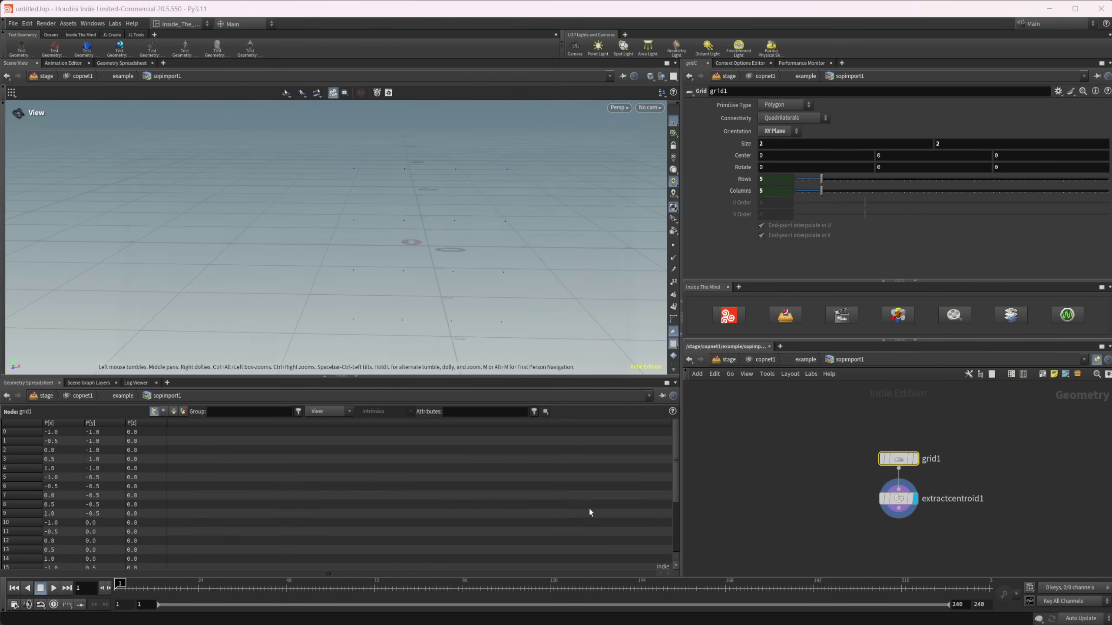
{"action": "left_click", "coordinate": [795, 362]}
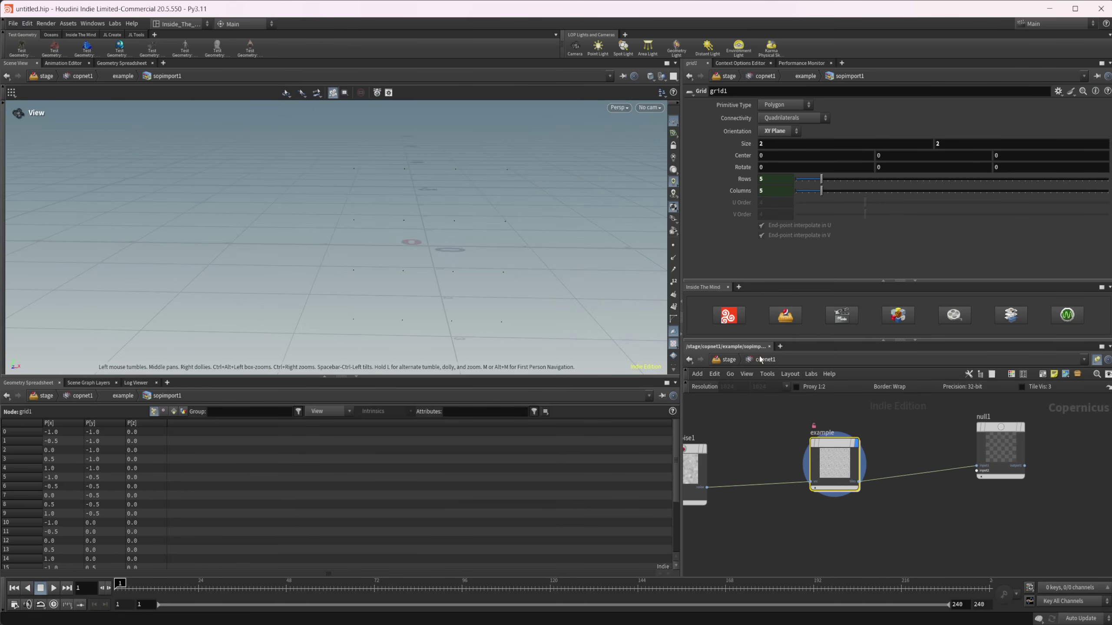
- Save the example node type and match the node to its current definition
{"action": "right_click", "coordinate": [849, 477]}
{"action": "left_click", "coordinate": [912, 574]}
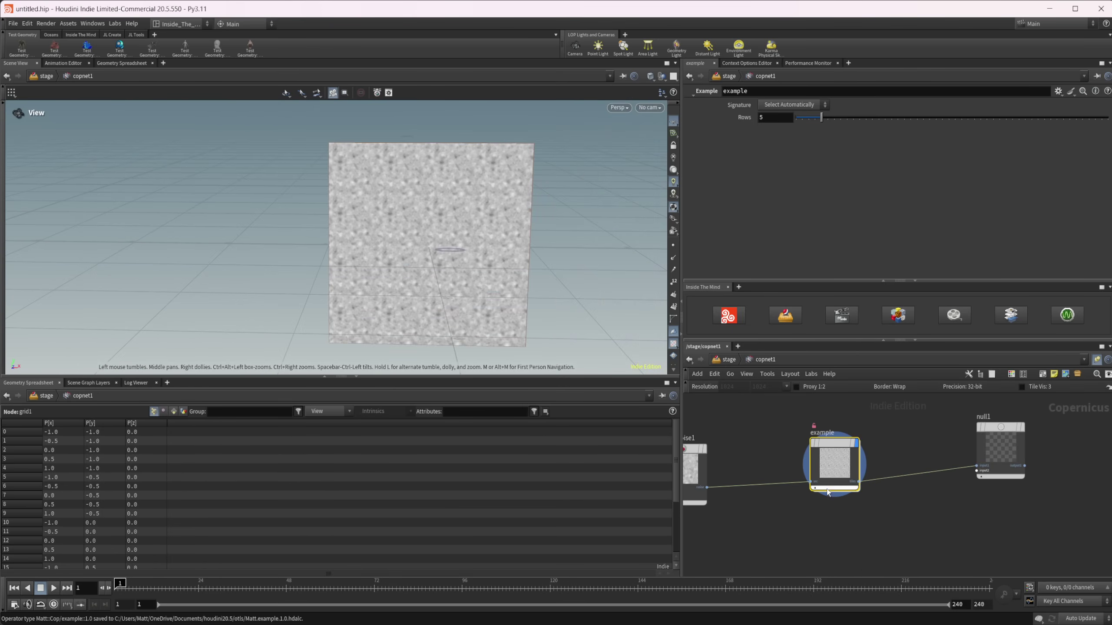
{"action": "right_click", "coordinate": [833, 469]}
{"action": "left_click", "coordinate": [870, 554]}
- Set the example node's Rows to 2 and inspect grid1 inside the locked asset
{"action": "mouse_move", "coordinate": [809, 121]}
{"action": "left_mouse_down"}
{"action": "mouse_move", "coordinate": [839, 117]}
{"action": "mouse_move", "coordinate": [804, 125]}
{"action": "left_mouse_up"}
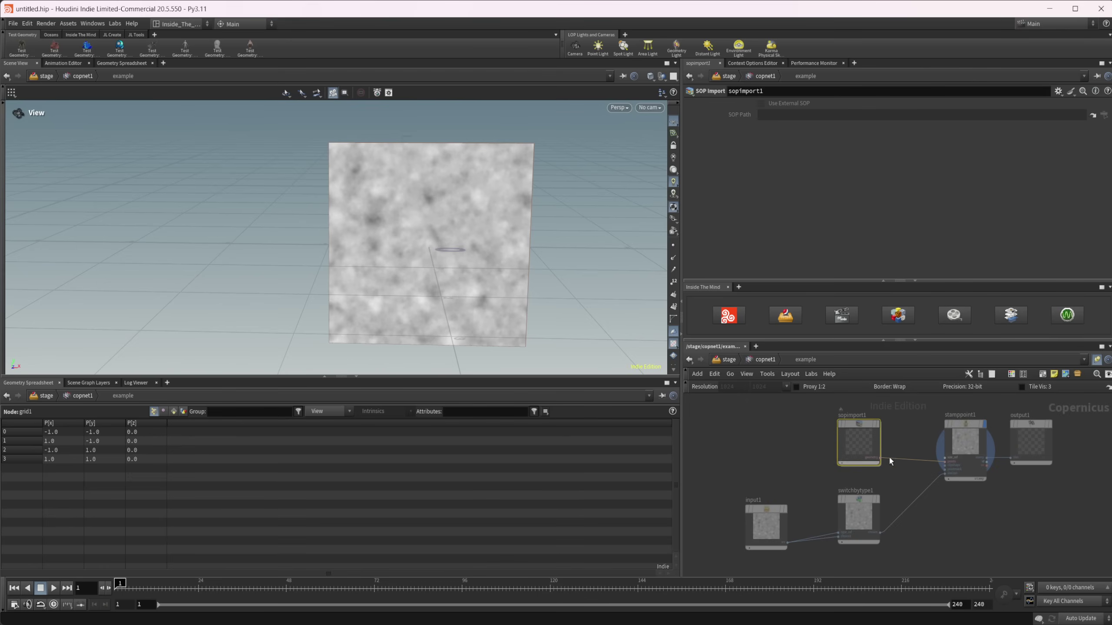
{"action": "double_click", "coordinate": [872, 434]}
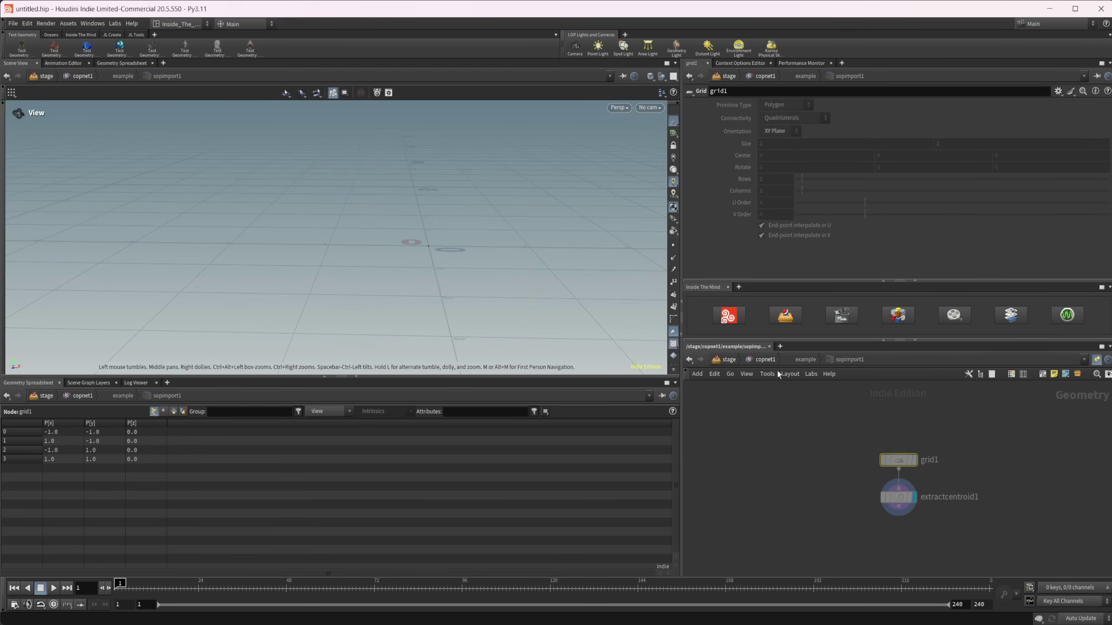
{"action": "left_click", "coordinate": [765, 359]}
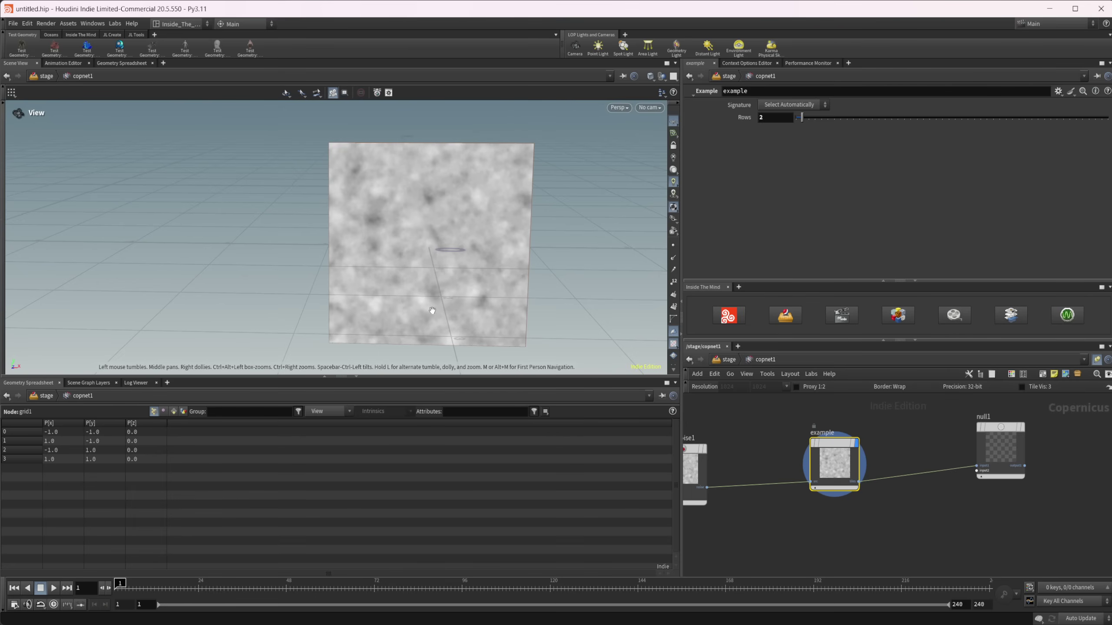
- Test the fractalnoise1 input to the asset with the UV, RGB and RGBA signatures in turn
{"action": "middle_click_drag", "start_coordinate": [789, 435], "coordinate": [840, 436]}
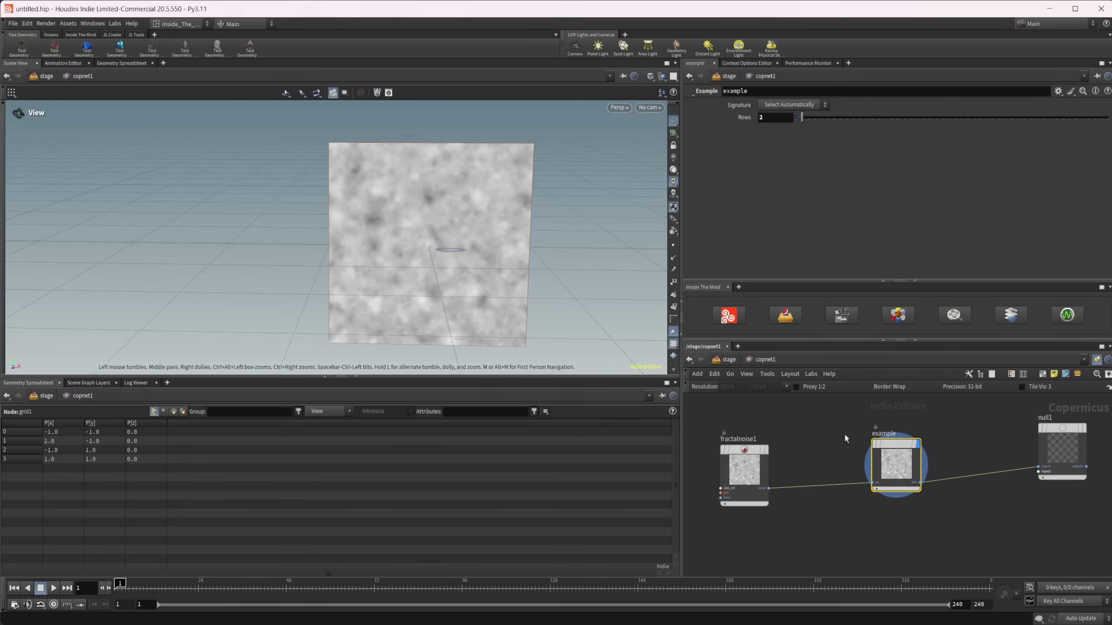
{"action": "left_click", "coordinate": [744, 467]}
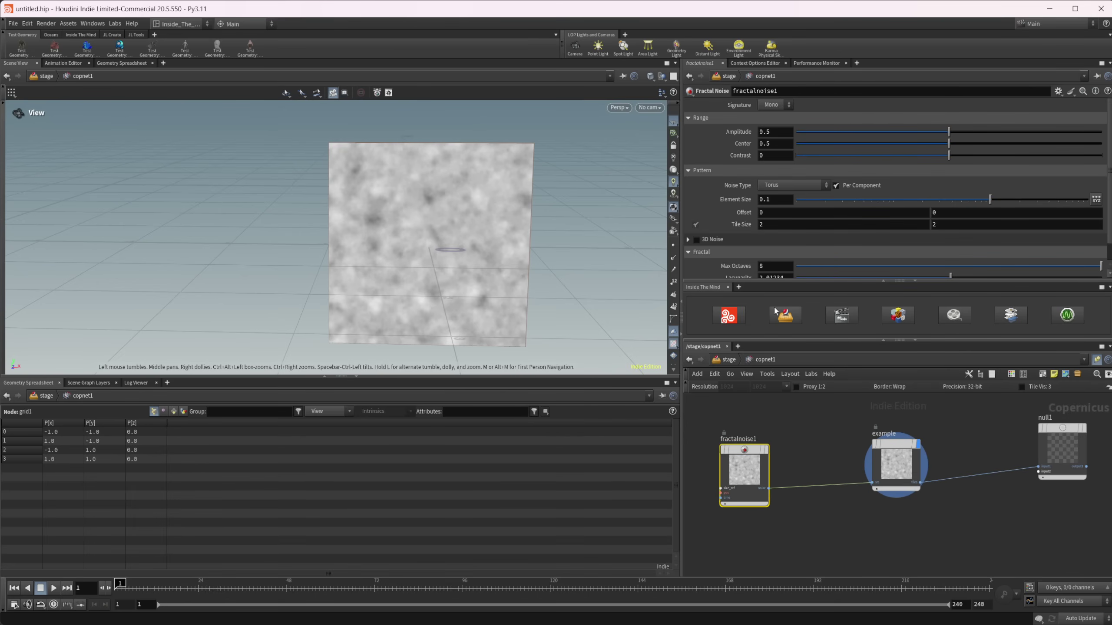
{"action": "left_click", "coordinate": [774, 104]}
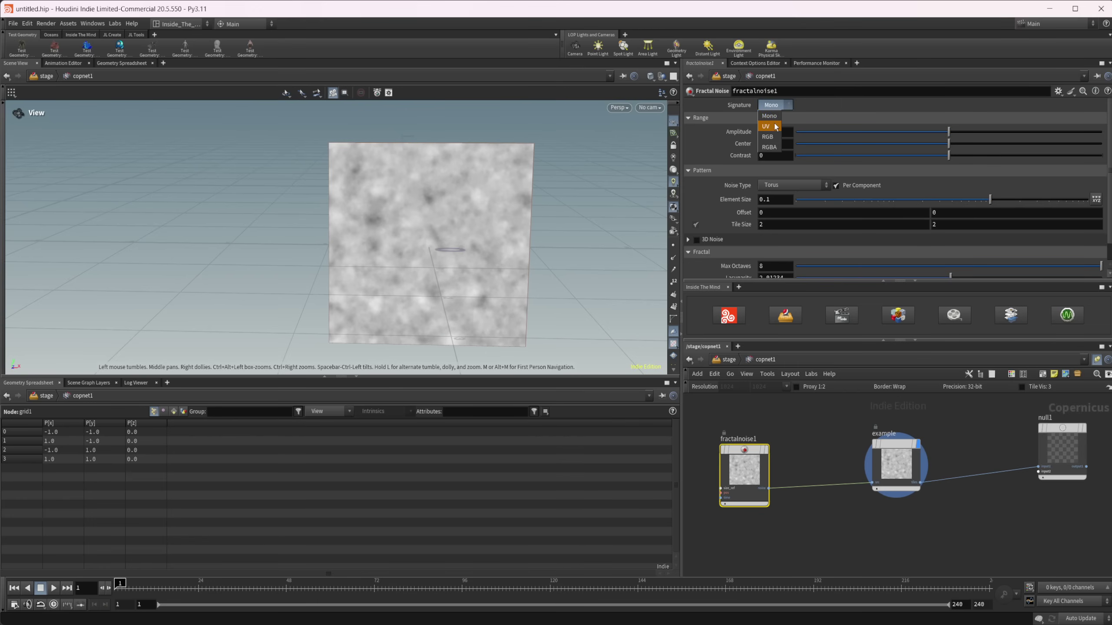
{"action": "left_click", "coordinate": [774, 126]}
{"action": "left_click", "coordinate": [775, 108]}
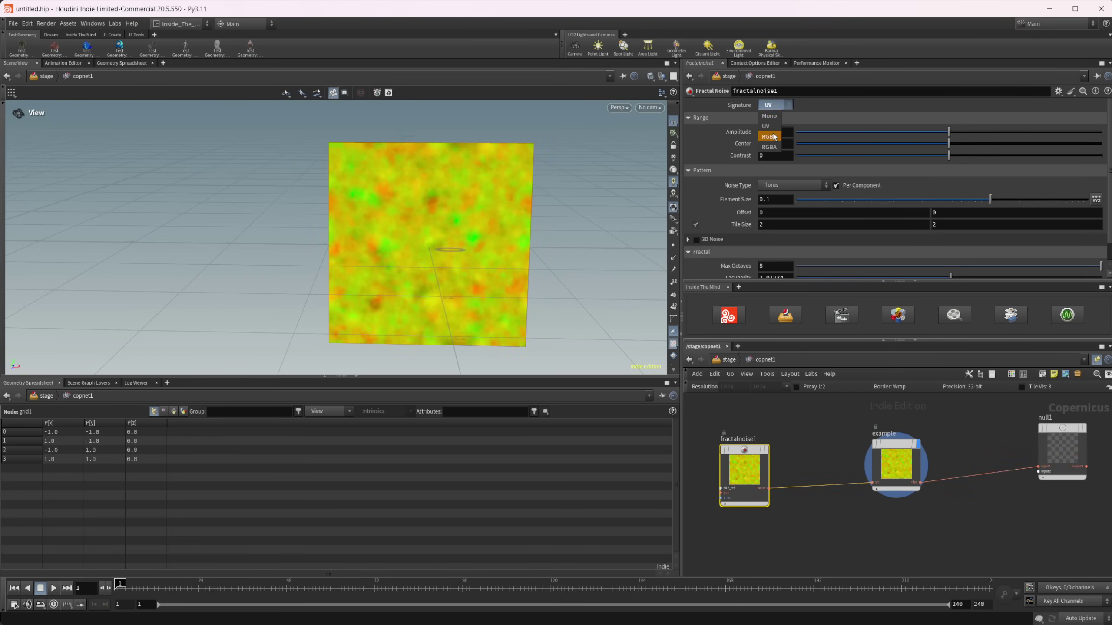
{"action": "left_click", "coordinate": [774, 137]}
{"action": "left_click", "coordinate": [779, 106]}
{"action": "left_click", "coordinate": [777, 147]}
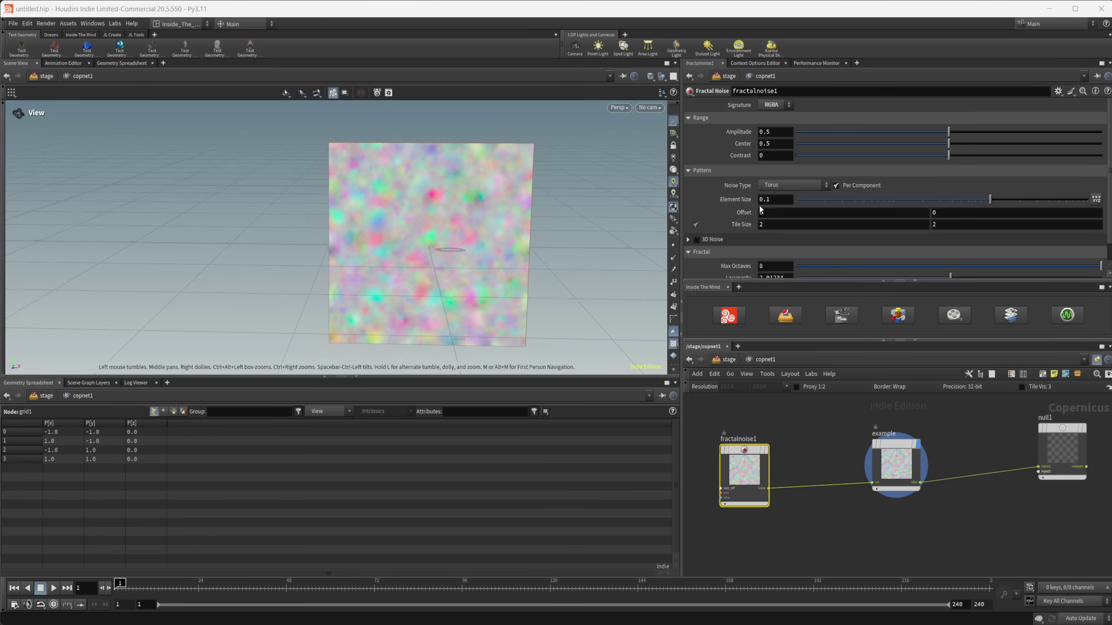
- Set fractalnoise1's Tile Size to 1.9 in both directions and the example node's Rows to 5
{"action": "middle_click_drag", "start_coordinate": [752, 224], "coordinate": [735, 224]}
{"action": "double_click", "coordinate": [894, 441]}
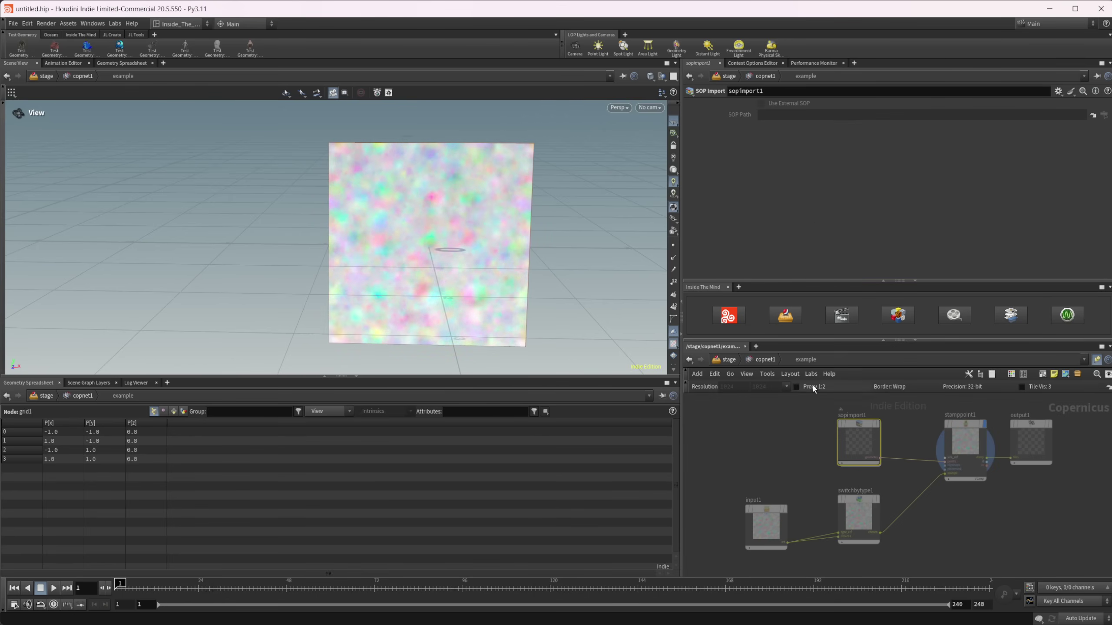
{"action": "key", "text": "u"}
{"action": "left_click_drag", "start_coordinate": [802, 117], "coordinate": [823, 116]}
{"action": "scroll", "coordinate": [394, 236], "scroll_direction": "up", "scroll_amount": 3}
- Set fractalnoise1's Tile Size to 2 in both directions and its Element Size to about 0.082
{"action": "left_click", "coordinate": [765, 462]}
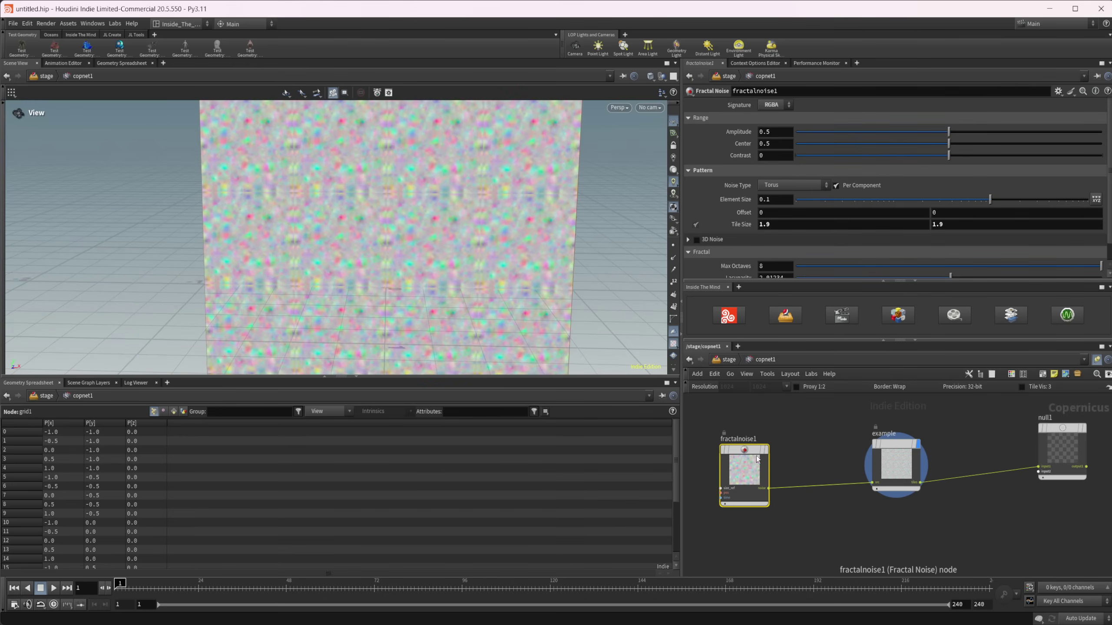
{"action": "middle_click_drag", "start_coordinate": [743, 224], "coordinate": [744, 227]}
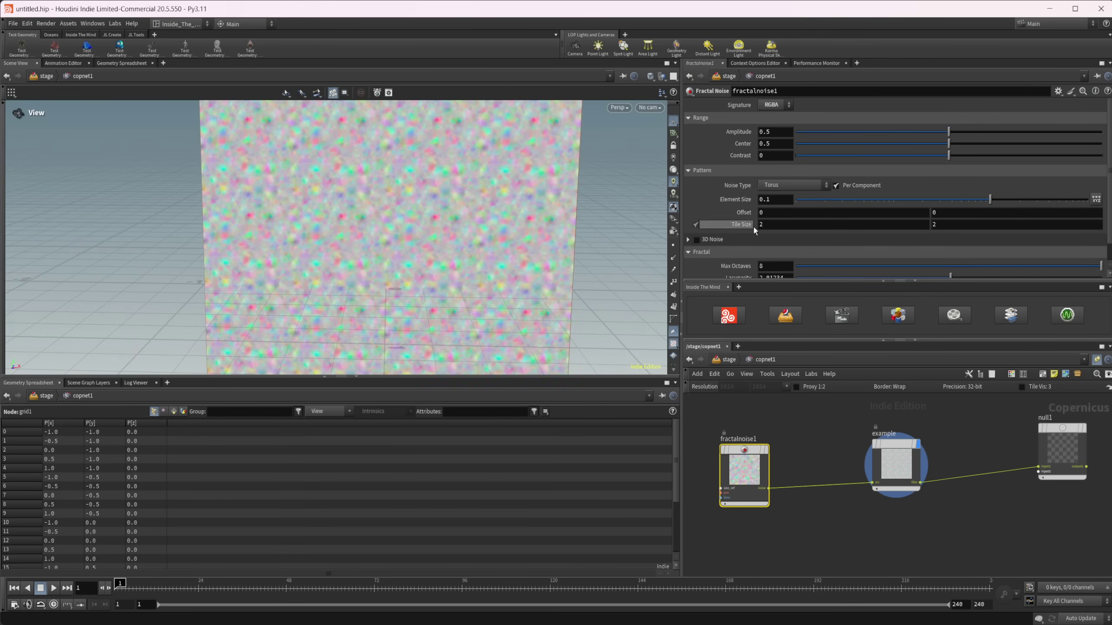
{"action": "mouse_move", "coordinate": [990, 200]}
{"action": "left_mouse_down"}
{"action": "mouse_move", "coordinate": [1060, 201]}
{"action": "mouse_move", "coordinate": [982, 201]}
{"action": "left_mouse_up"}
{"action": "left_click_drag", "start_coordinate": [507, 256], "coordinate": [459, 261]}
{"action": "right_click_drag", "start_coordinate": [460, 261], "coordinate": [796, 141]}
{"action": "right_click_drag", "start_coordinate": [416, 228], "coordinate": [401, 234]}
{"action": "scroll", "coordinate": [400, 234], "scroll_direction": "down", "scroll_amount": 10}
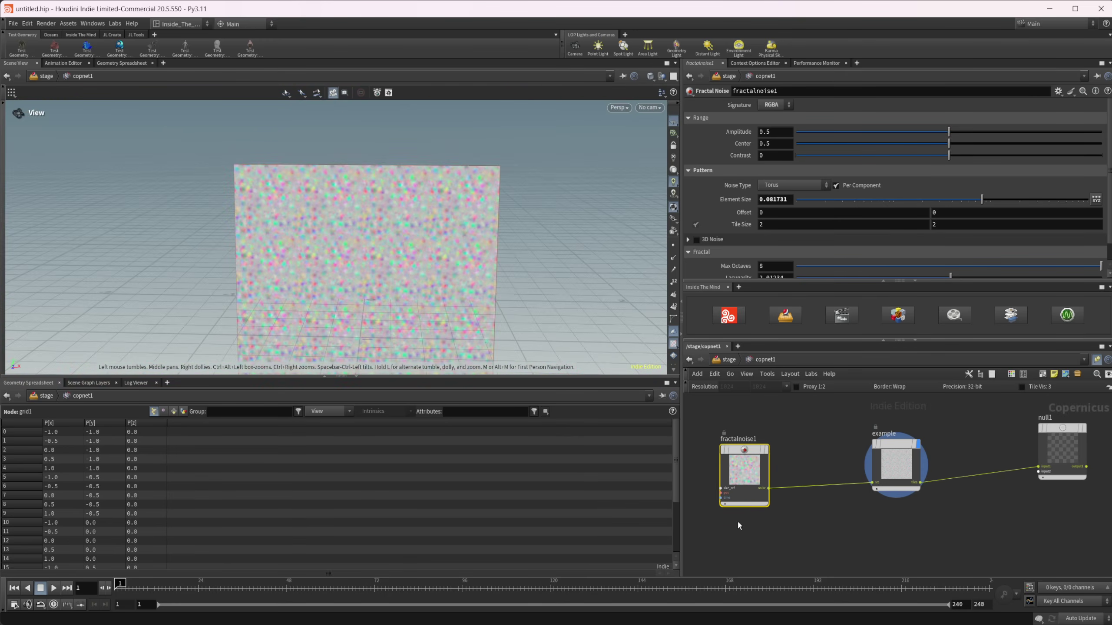
- Set the fractalnoise1 signature to Mono and inspect the tiled result up close
{"action": "left_click", "coordinate": [775, 105]}
{"action": "left_click", "coordinate": [773, 106]}
{"action": "scroll", "coordinate": [435, 247], "scroll_direction": "up", "scroll_amount": 5}
{"action": "scroll", "coordinate": [462, 260], "scroll_direction": "up", "scroll_amount": 6}
{"action": "scroll", "coordinate": [639, 237], "scroll_direction": "down", "scroll_amount": 2}
- Add a Setup Tiling node below example, connect fractalnoise1 to its input, and display its output
{"action": "key", "text": "Tab"}
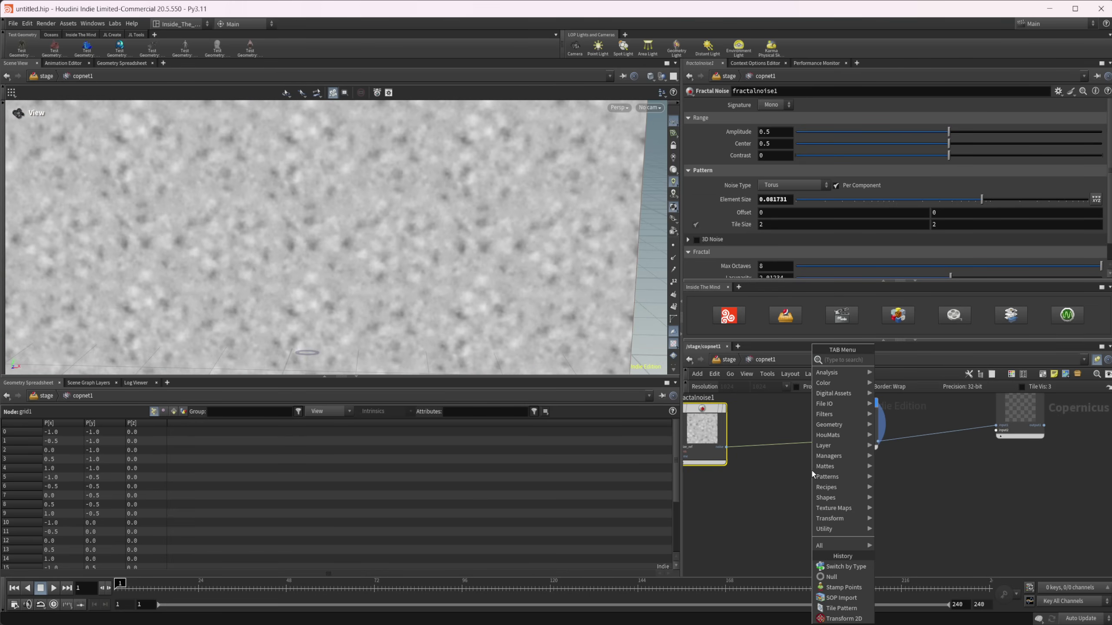
{"action": "type", "text": "setu"}
{"action": "key", "text": "Return"}
{"action": "left_click", "coordinate": [812, 471]}
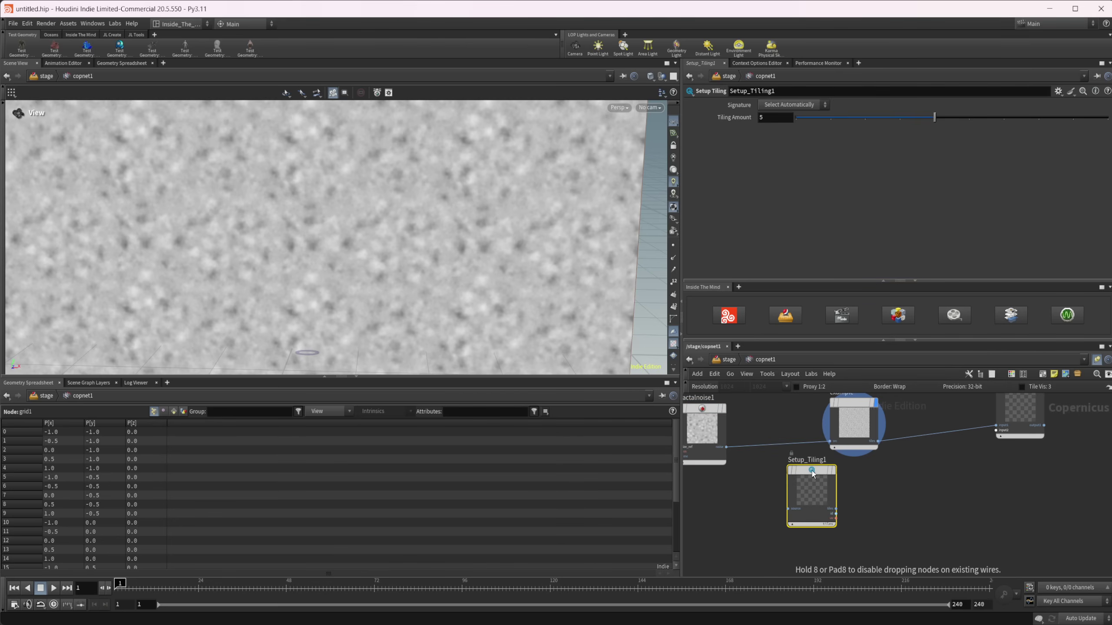
{"action": "left_click_drag", "start_coordinate": [811, 471], "coordinate": [847, 488]}
{"action": "left_click", "coordinate": [855, 431]}
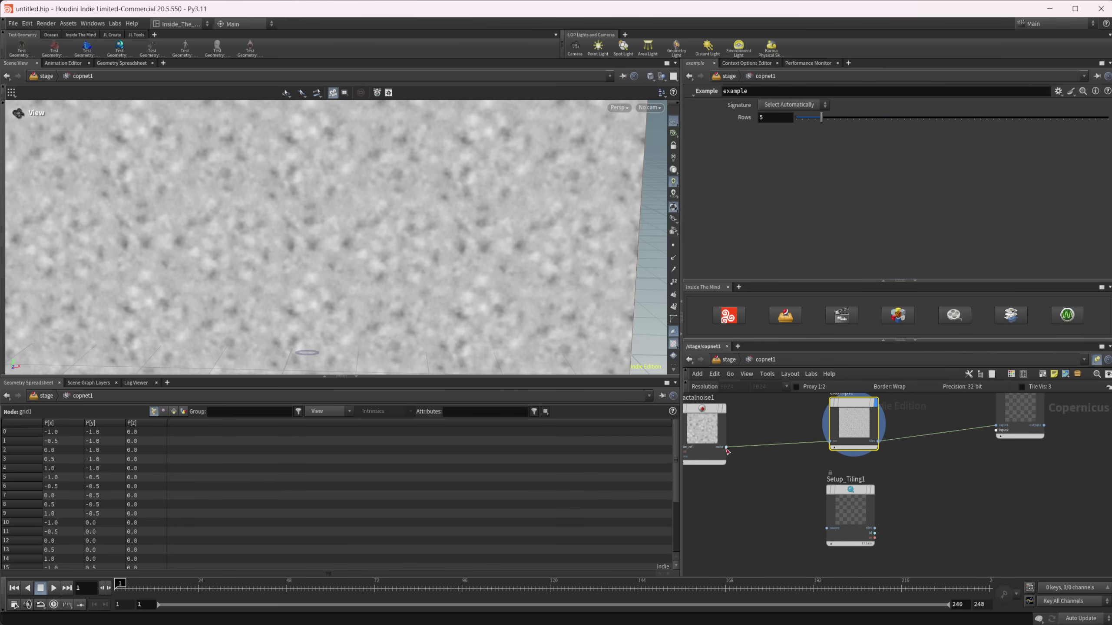
{"action": "left_click_drag", "start_coordinate": [727, 448], "coordinate": [851, 506]}
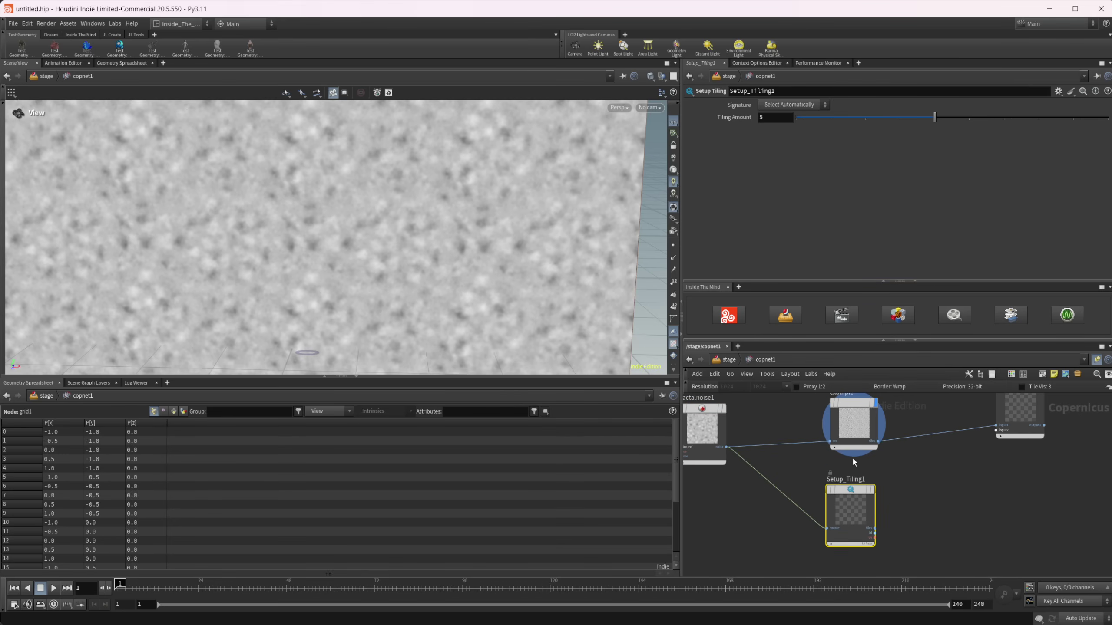
{"action": "left_click", "coordinate": [852, 444]}
{"action": "left_click", "coordinate": [856, 496]}
{"action": "left_click", "coordinate": [870, 489]}
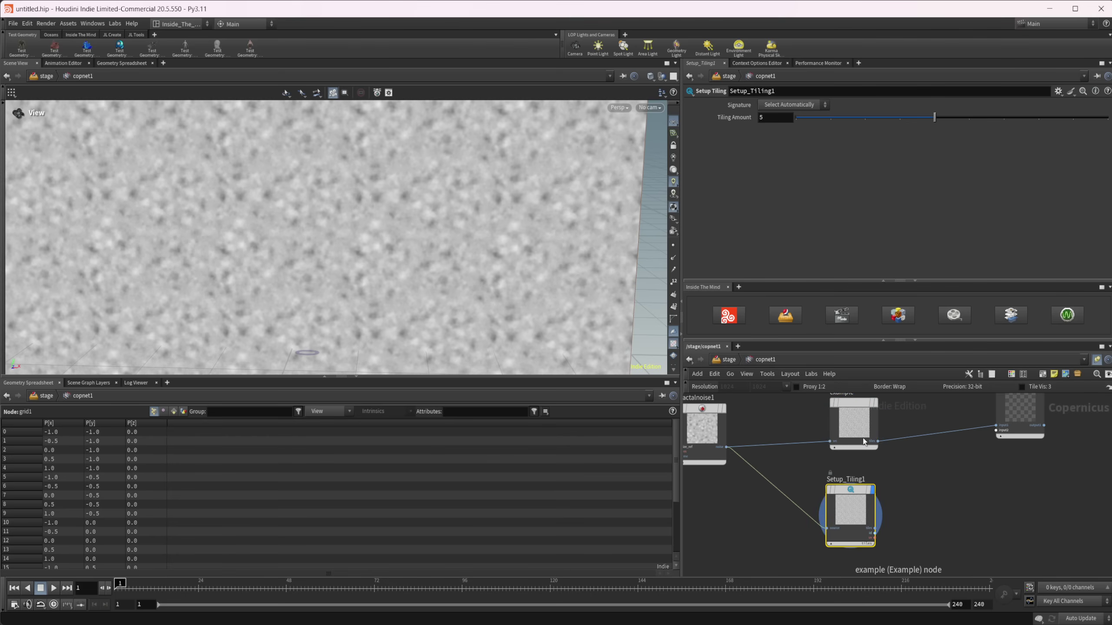
- Align Setup_Tiling1 beneath the example node, set example's Rows to 6, and display example
{"action": "left_click_drag", "start_coordinate": [863, 512], "coordinate": [865, 511]}
{"action": "left_click", "coordinate": [853, 423]}
{"action": "left_click_drag", "start_coordinate": [823, 119], "coordinate": [827, 120]}
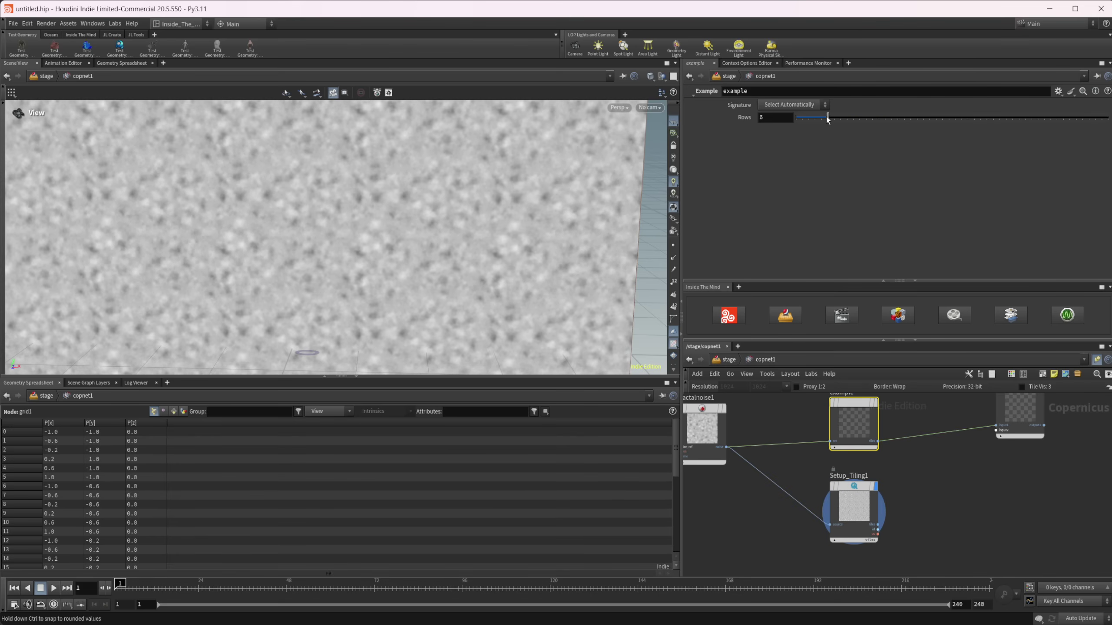
{"action": "key", "text": "r"}
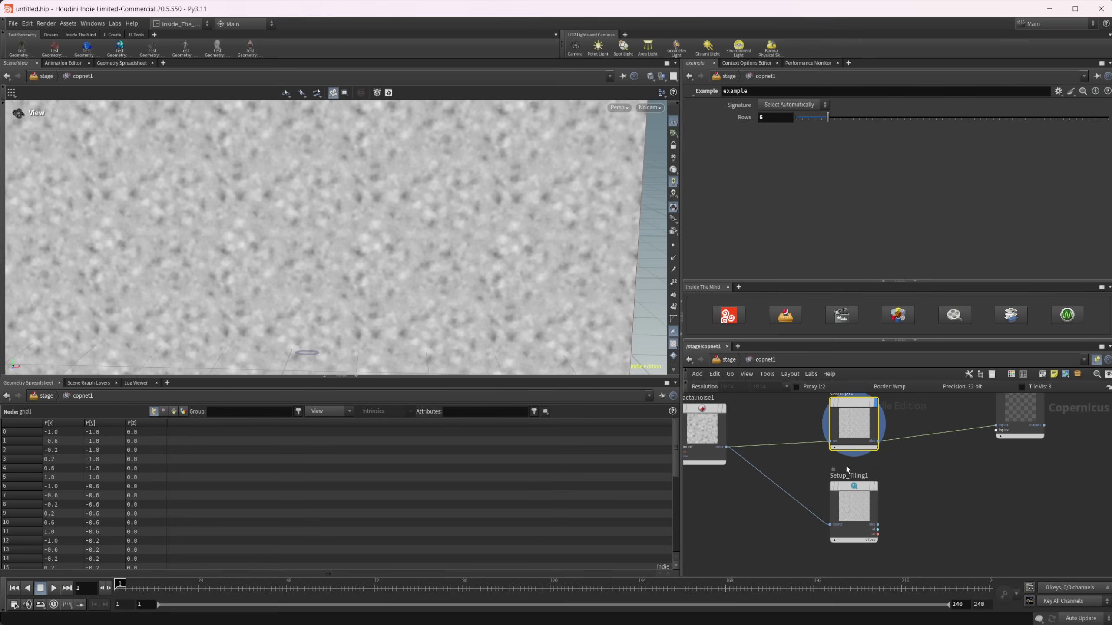
- Alternate the display between Setup_Tiling1 and example to compare their tiled results
{"action": "left_click", "coordinate": [858, 530]}
{"action": "key", "text": "r"}
{"action": "left_click", "coordinate": [849, 476]}
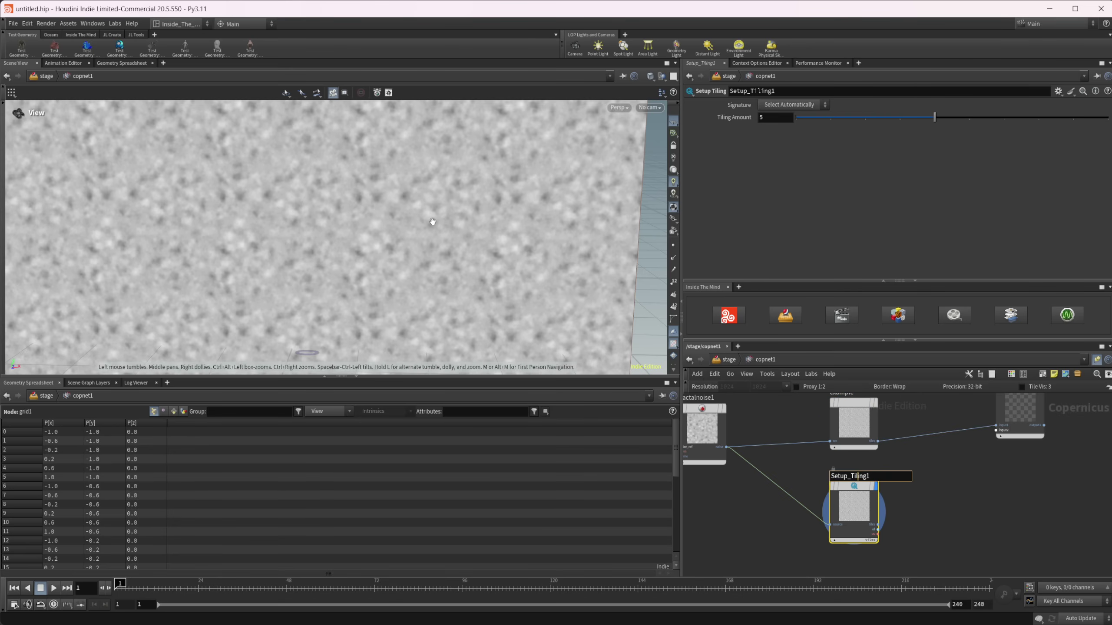
{"action": "right_click_drag", "start_coordinate": [431, 224], "coordinate": [601, 315]}
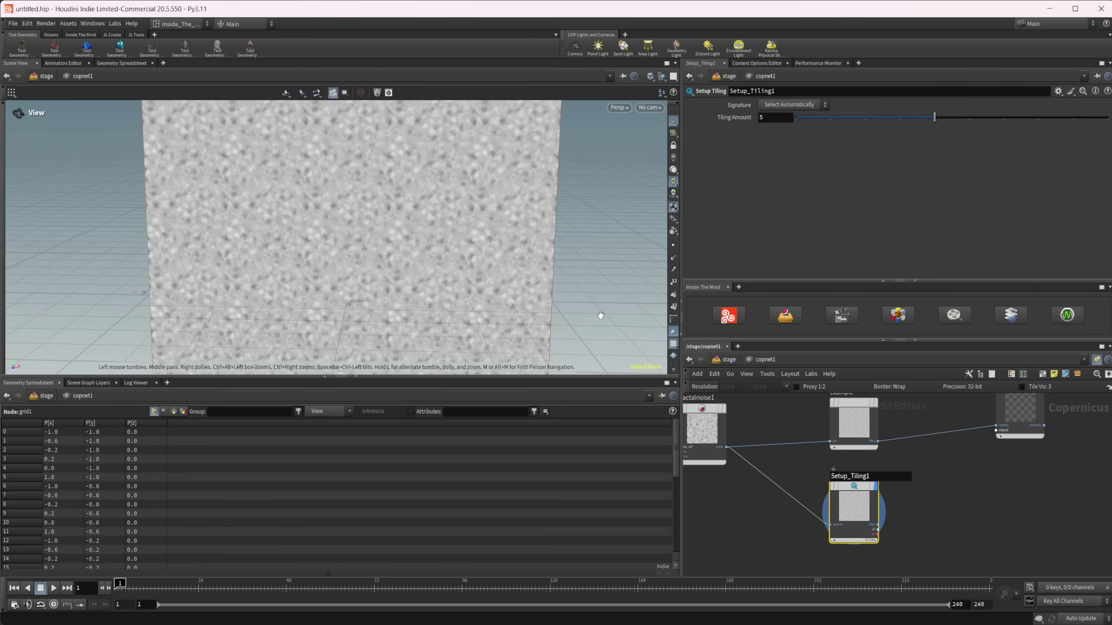
{"action": "left_click", "coordinate": [858, 427]}
{"action": "key", "text": "r"}
{"action": "left_click", "coordinate": [858, 499]}
{"action": "key", "text": "r"}
{"action": "left_click", "coordinate": [860, 434]}
{"action": "key", "text": "r"}
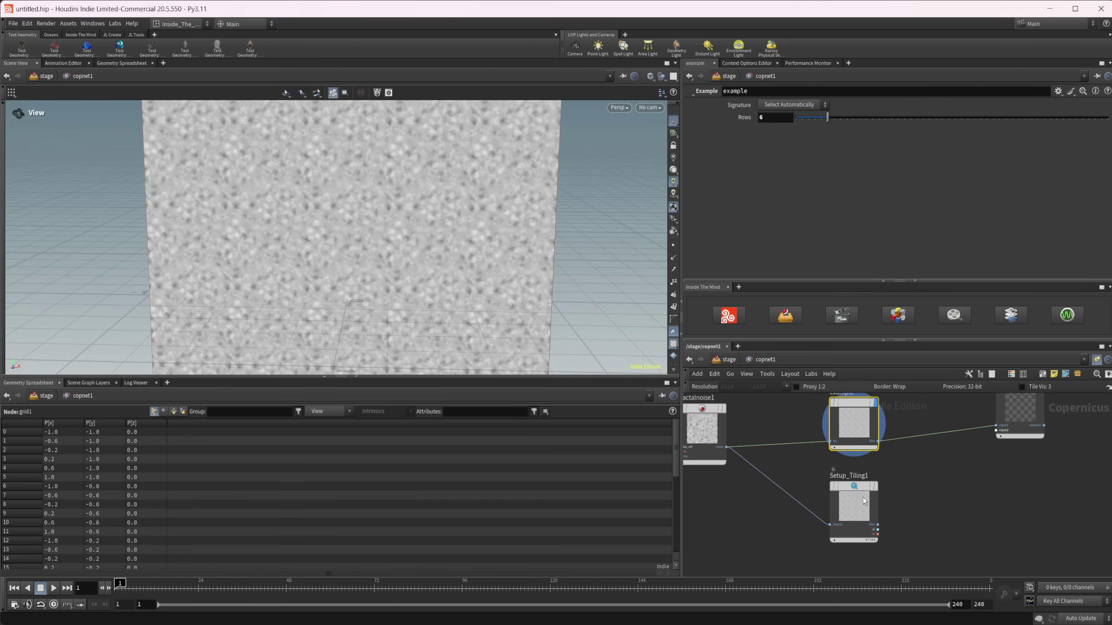
- Set Setup_Tiling1's Tiling Amount to 1 and compare its output with the original fractalnoise1 output
{"action": "left_click", "coordinate": [862, 498]}
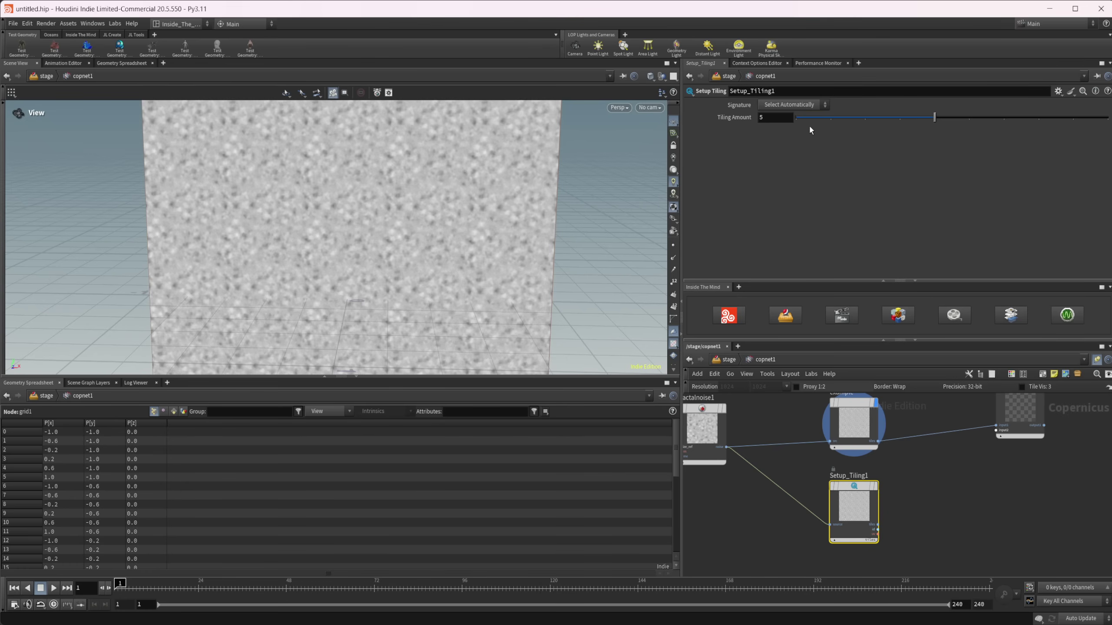
{"action": "left_click", "coordinate": [796, 117]}
{"action": "key", "text": "r"}
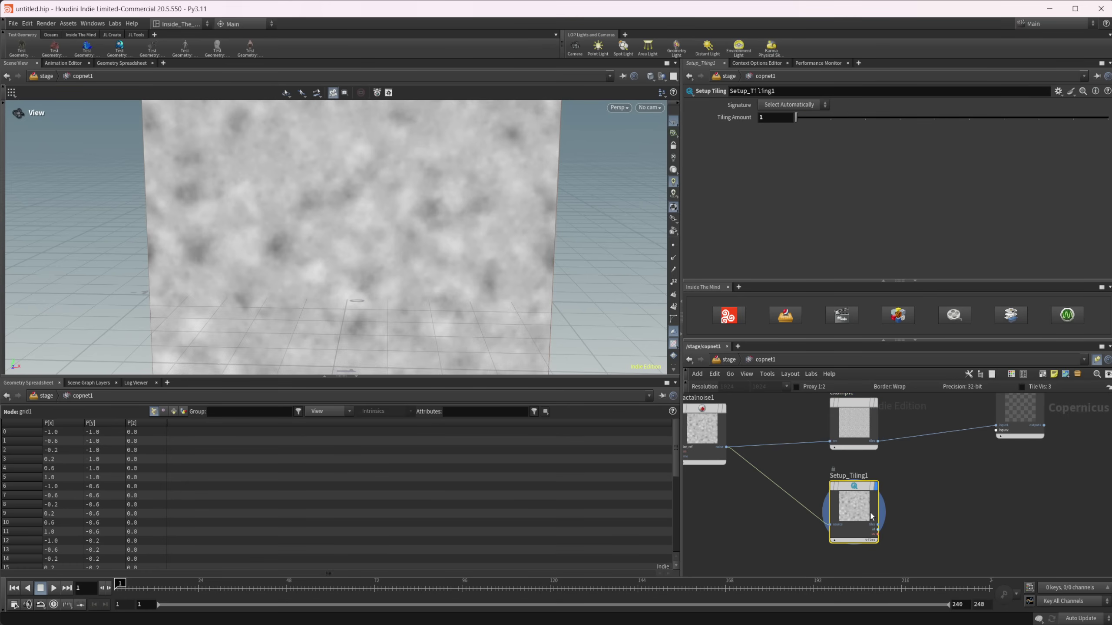
{"action": "left_click", "coordinate": [713, 430]}
{"action": "key", "text": "r"}
{"action": "left_click", "coordinate": [851, 503]}
{"action": "key", "text": "r"}
{"action": "scroll", "coordinate": [964, 500], "scroll_direction": "down", "scroll_amount": 3}
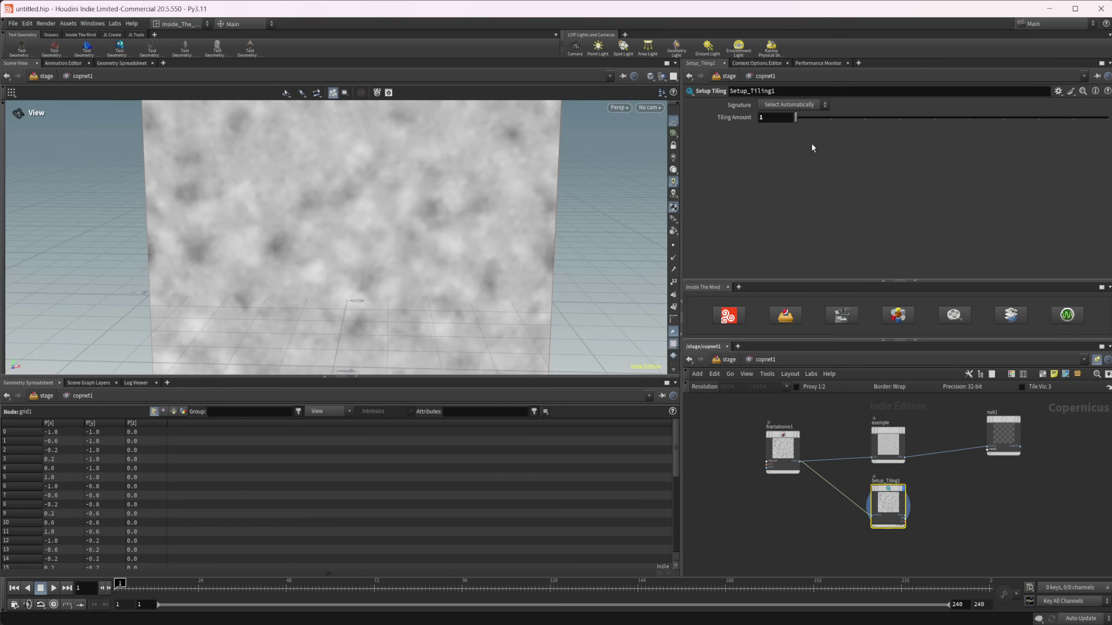
- Set Setup_Tiling1's Tiling Amount to 4, then look inside the example asset and return to copnet1
{"action": "left_click_drag", "start_coordinate": [797, 117], "coordinate": [893, 121]}
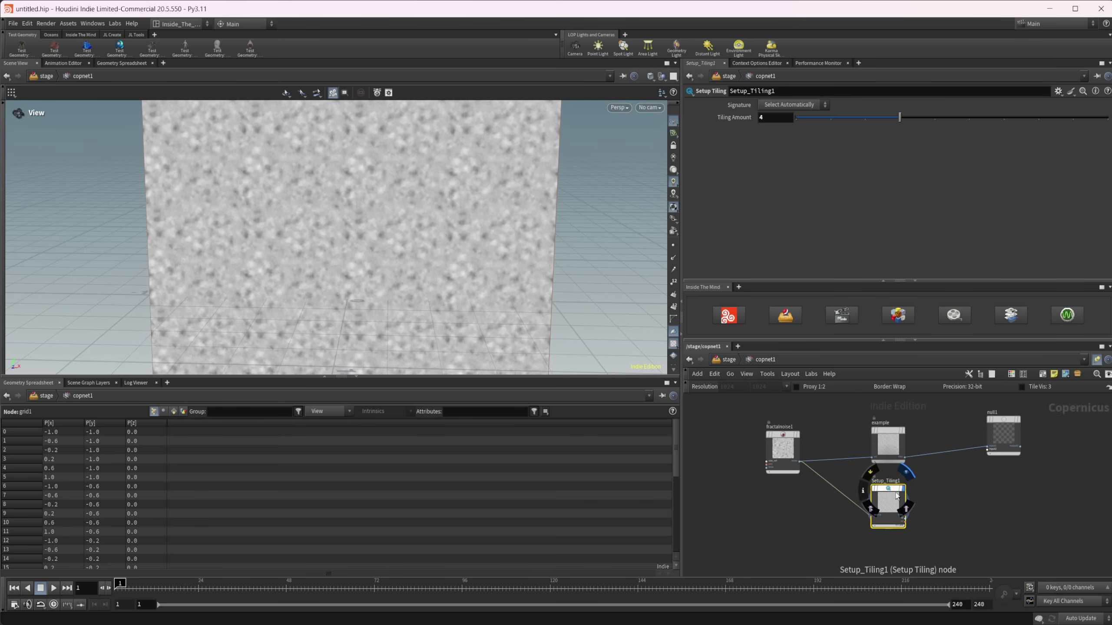
{"action": "scroll", "coordinate": [954, 484], "scroll_direction": "up", "scroll_amount": 1}
{"action": "middle_click_drag", "start_coordinate": [934, 477], "coordinate": [904, 479]}
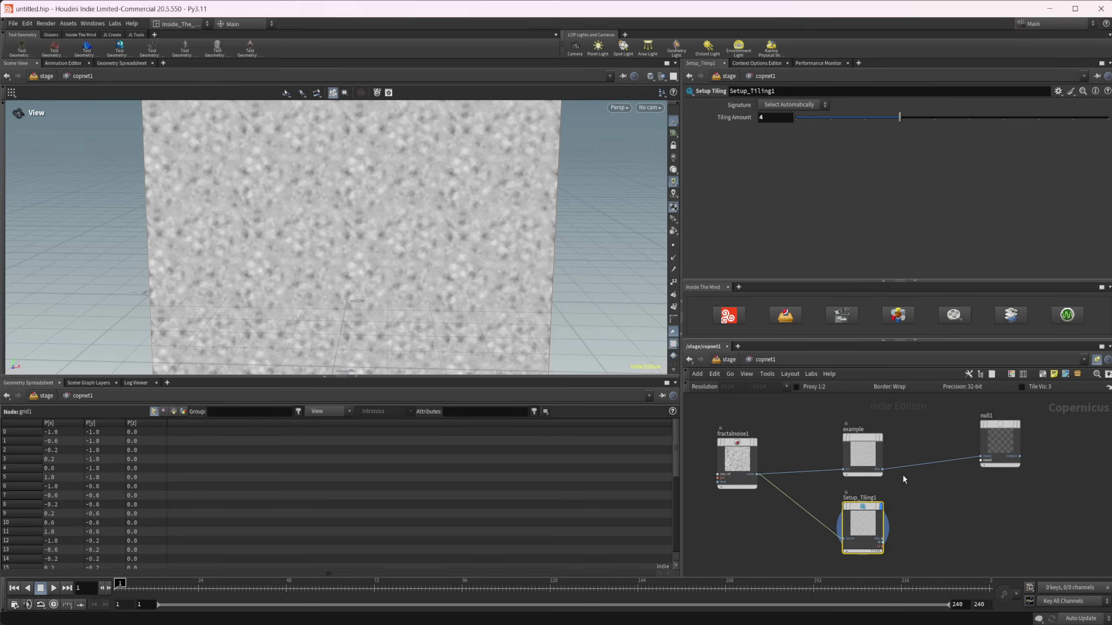
{"action": "double_click", "coordinate": [852, 450]}
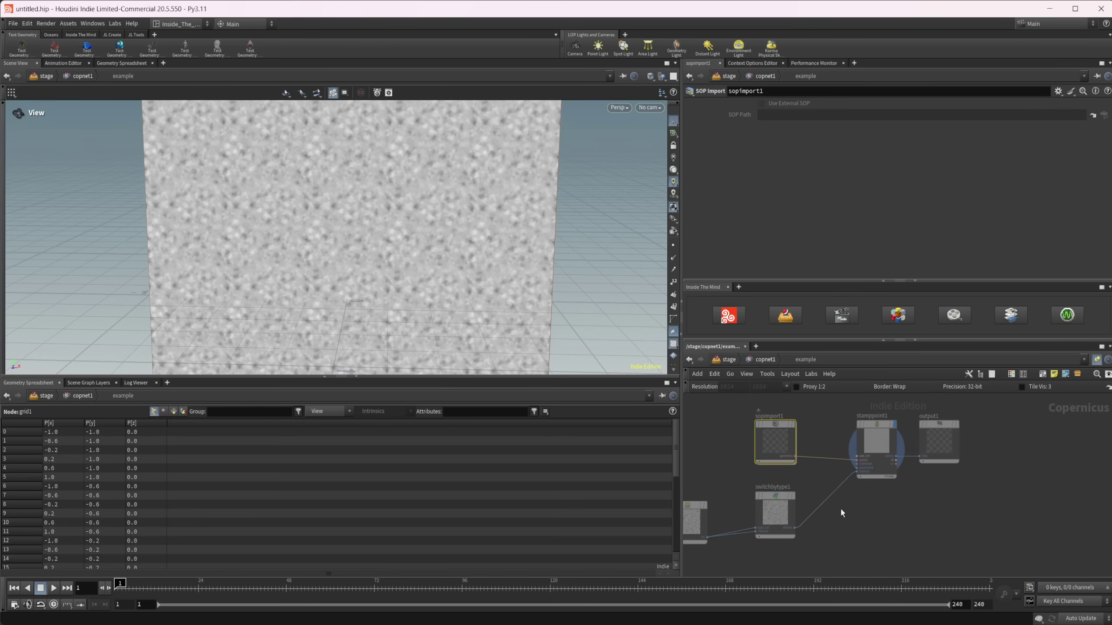
{"action": "left_click", "coordinate": [774, 358]}
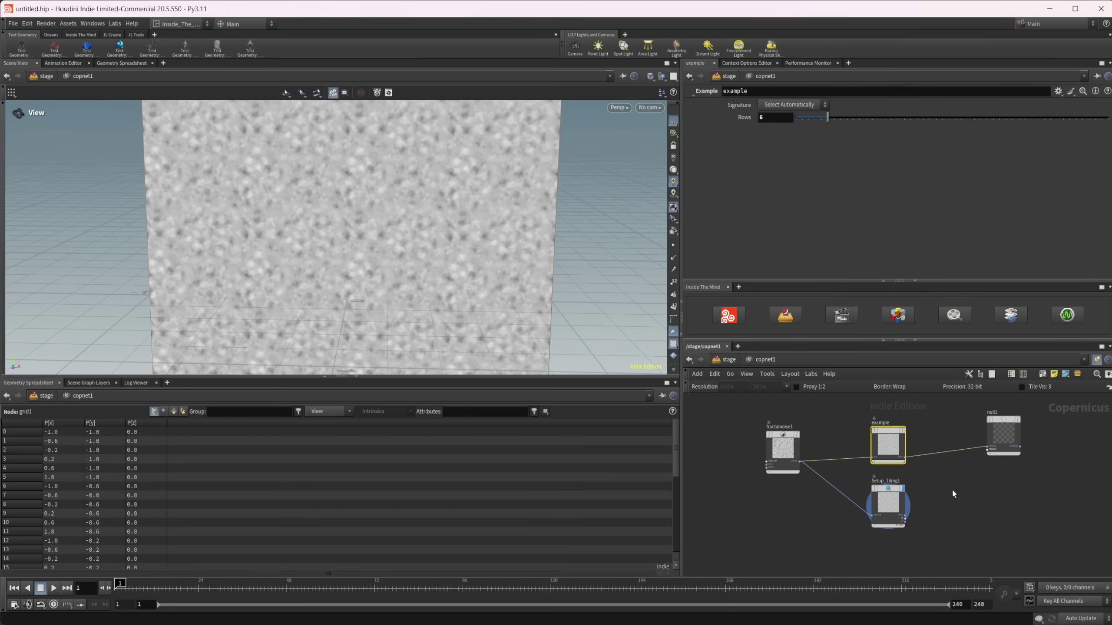